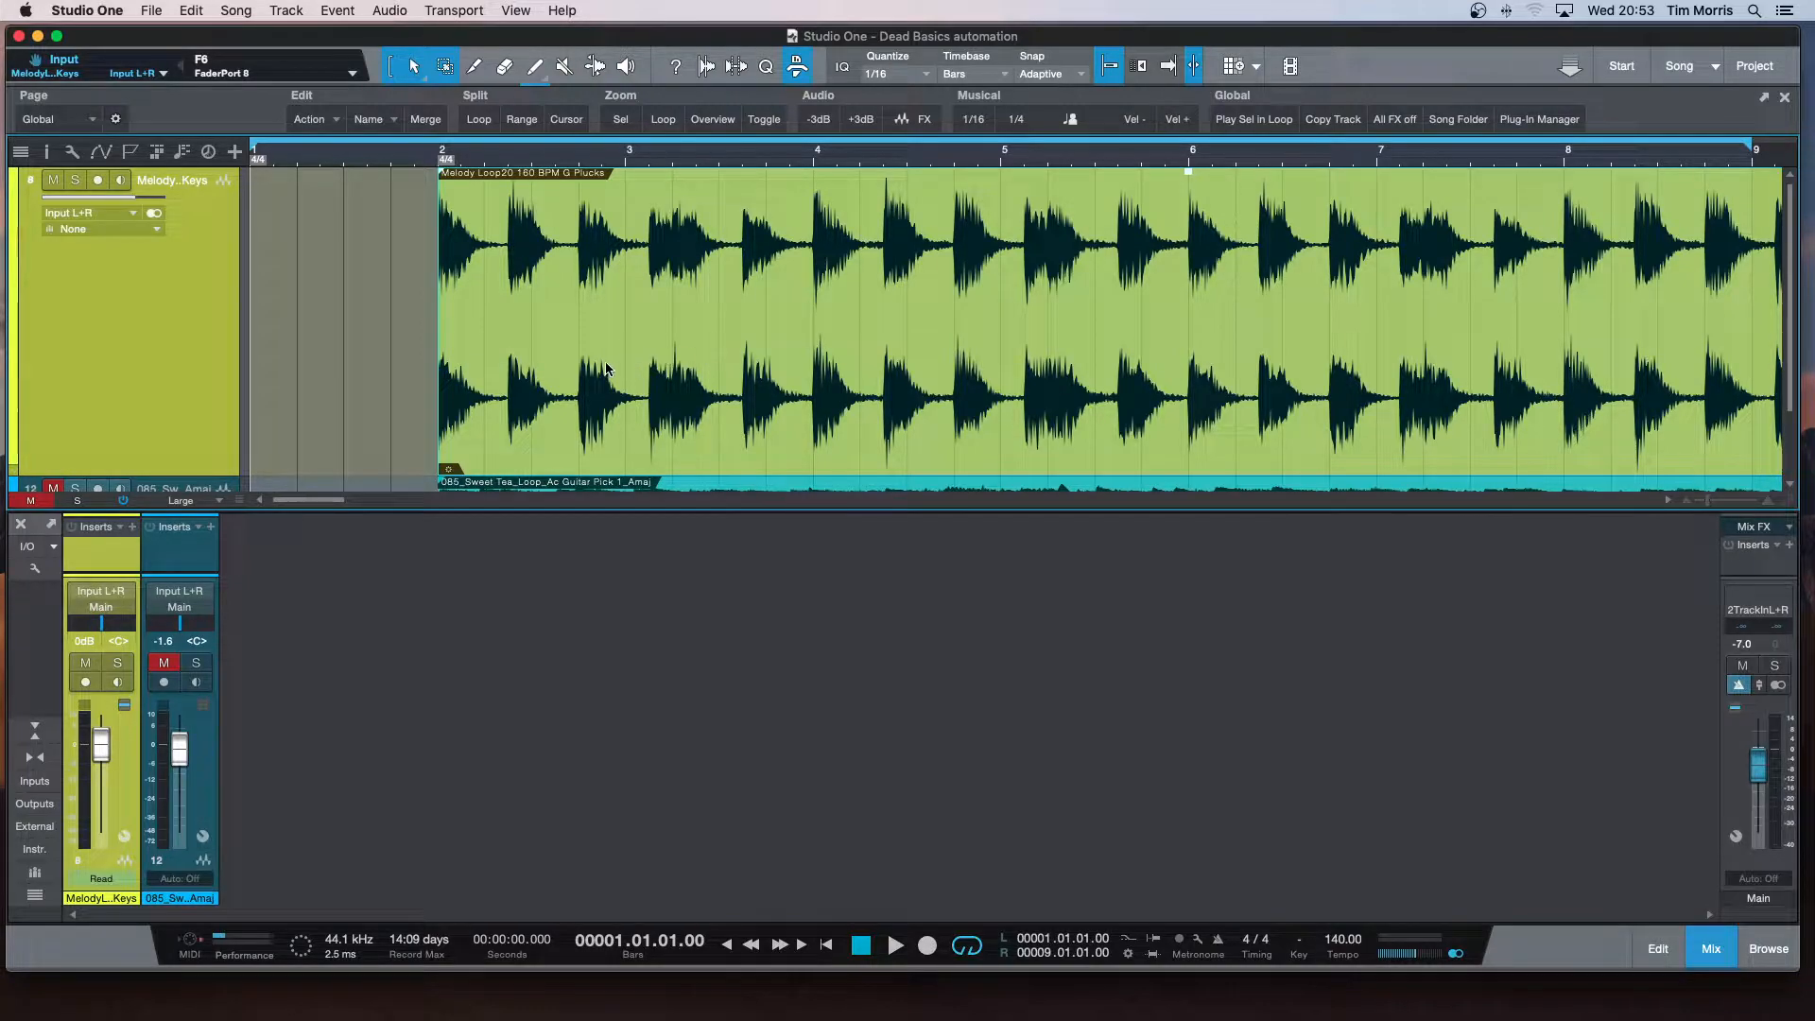
Step: Switch the timeline's timebase to Seconds
mouse_move(556, 352)
mouse_down()
mouse_move(513, 352)
mouse_move(553, 348)
mouse_up()
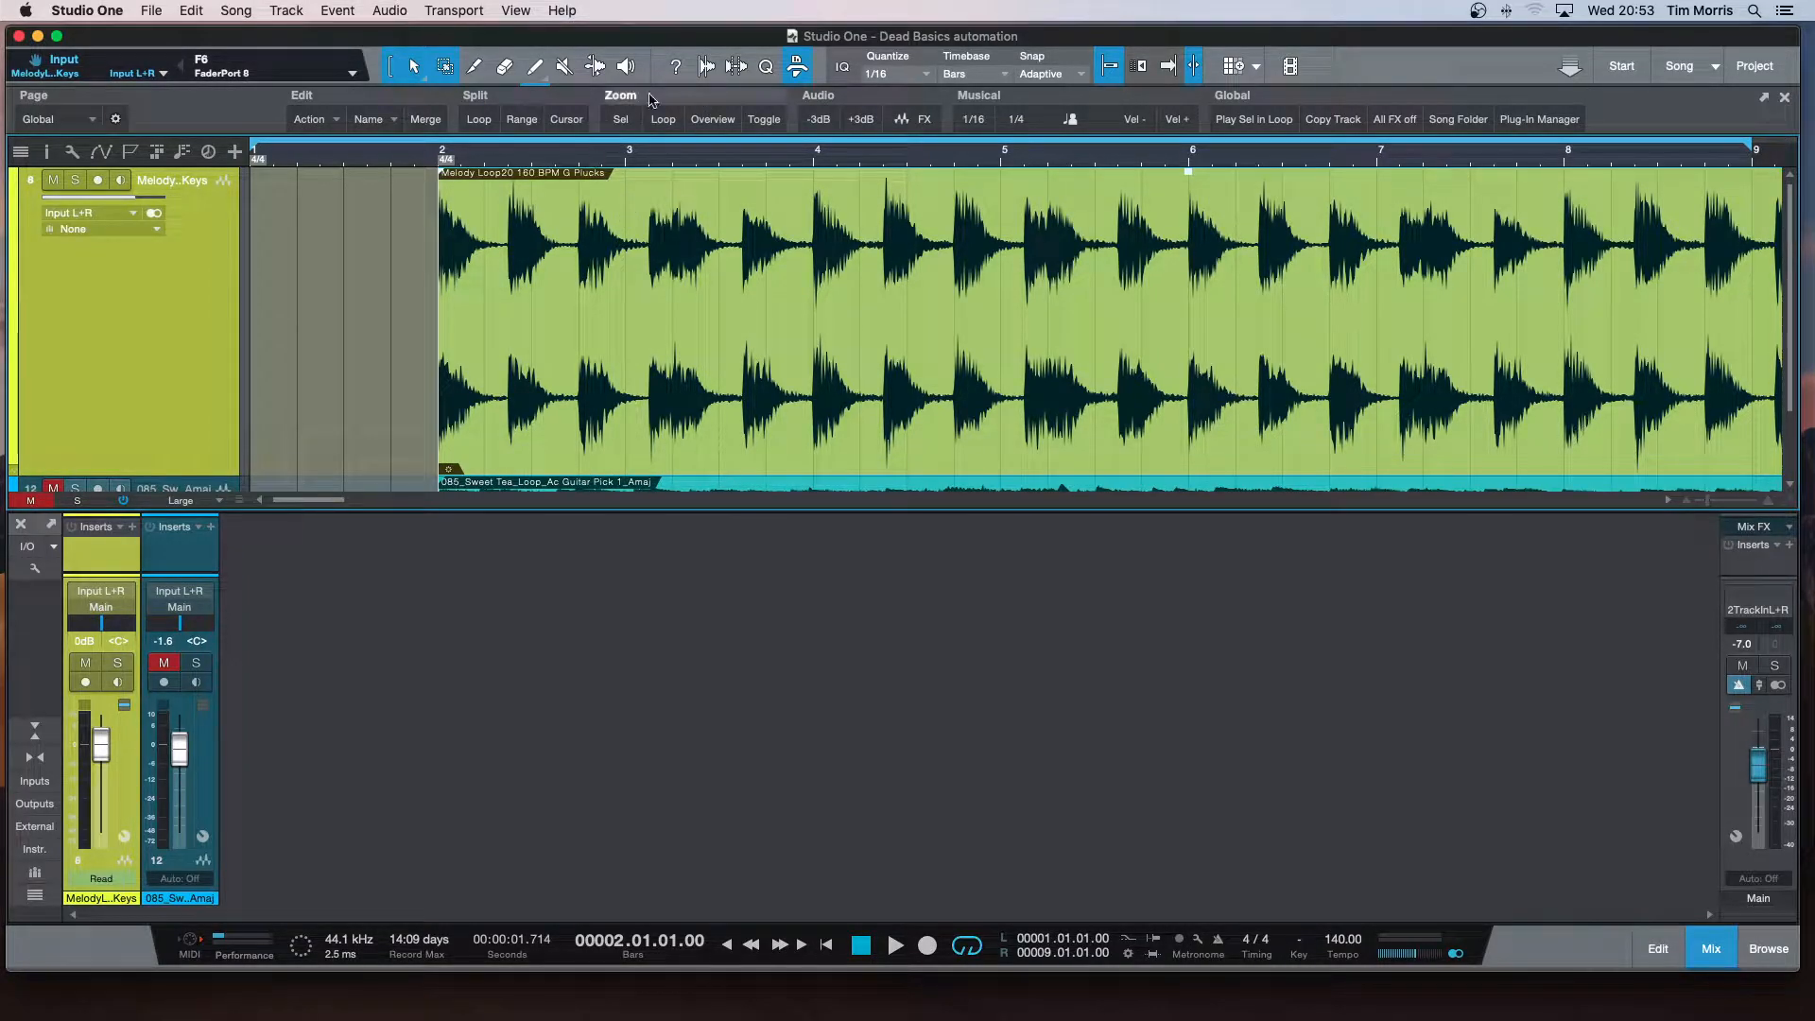
right_click(587, 159)
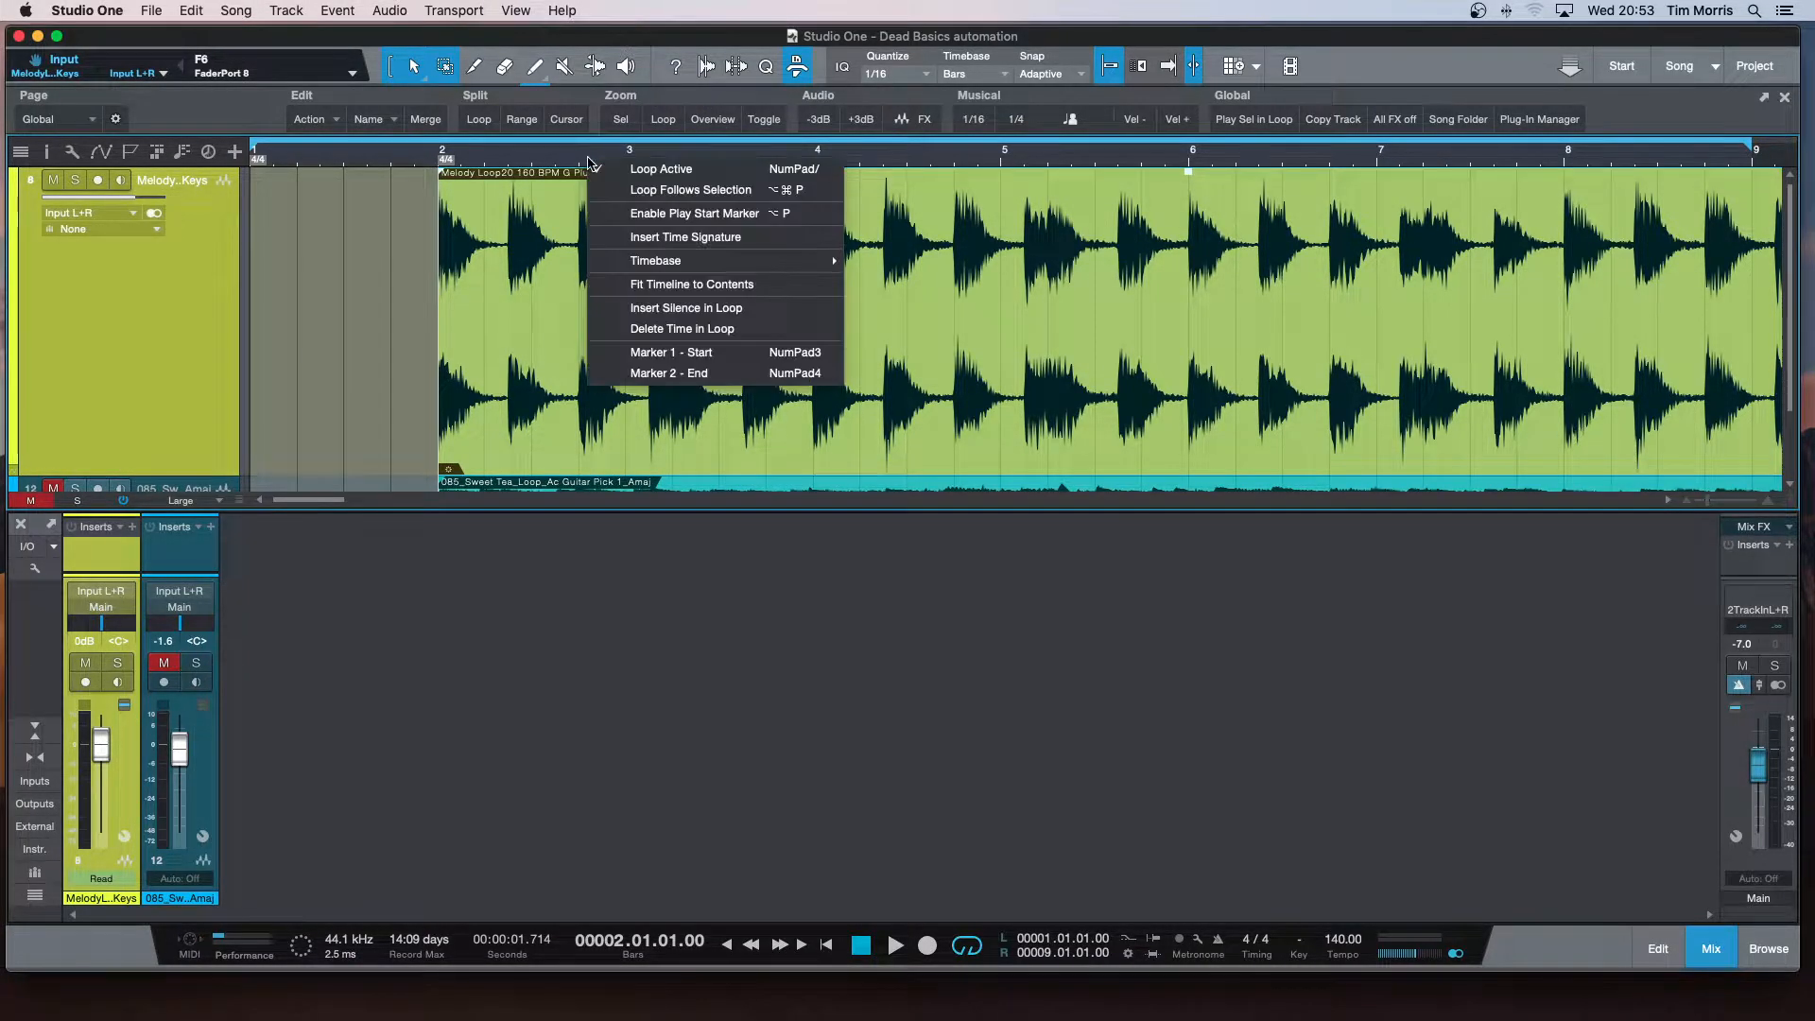
mouse_move(728, 263)
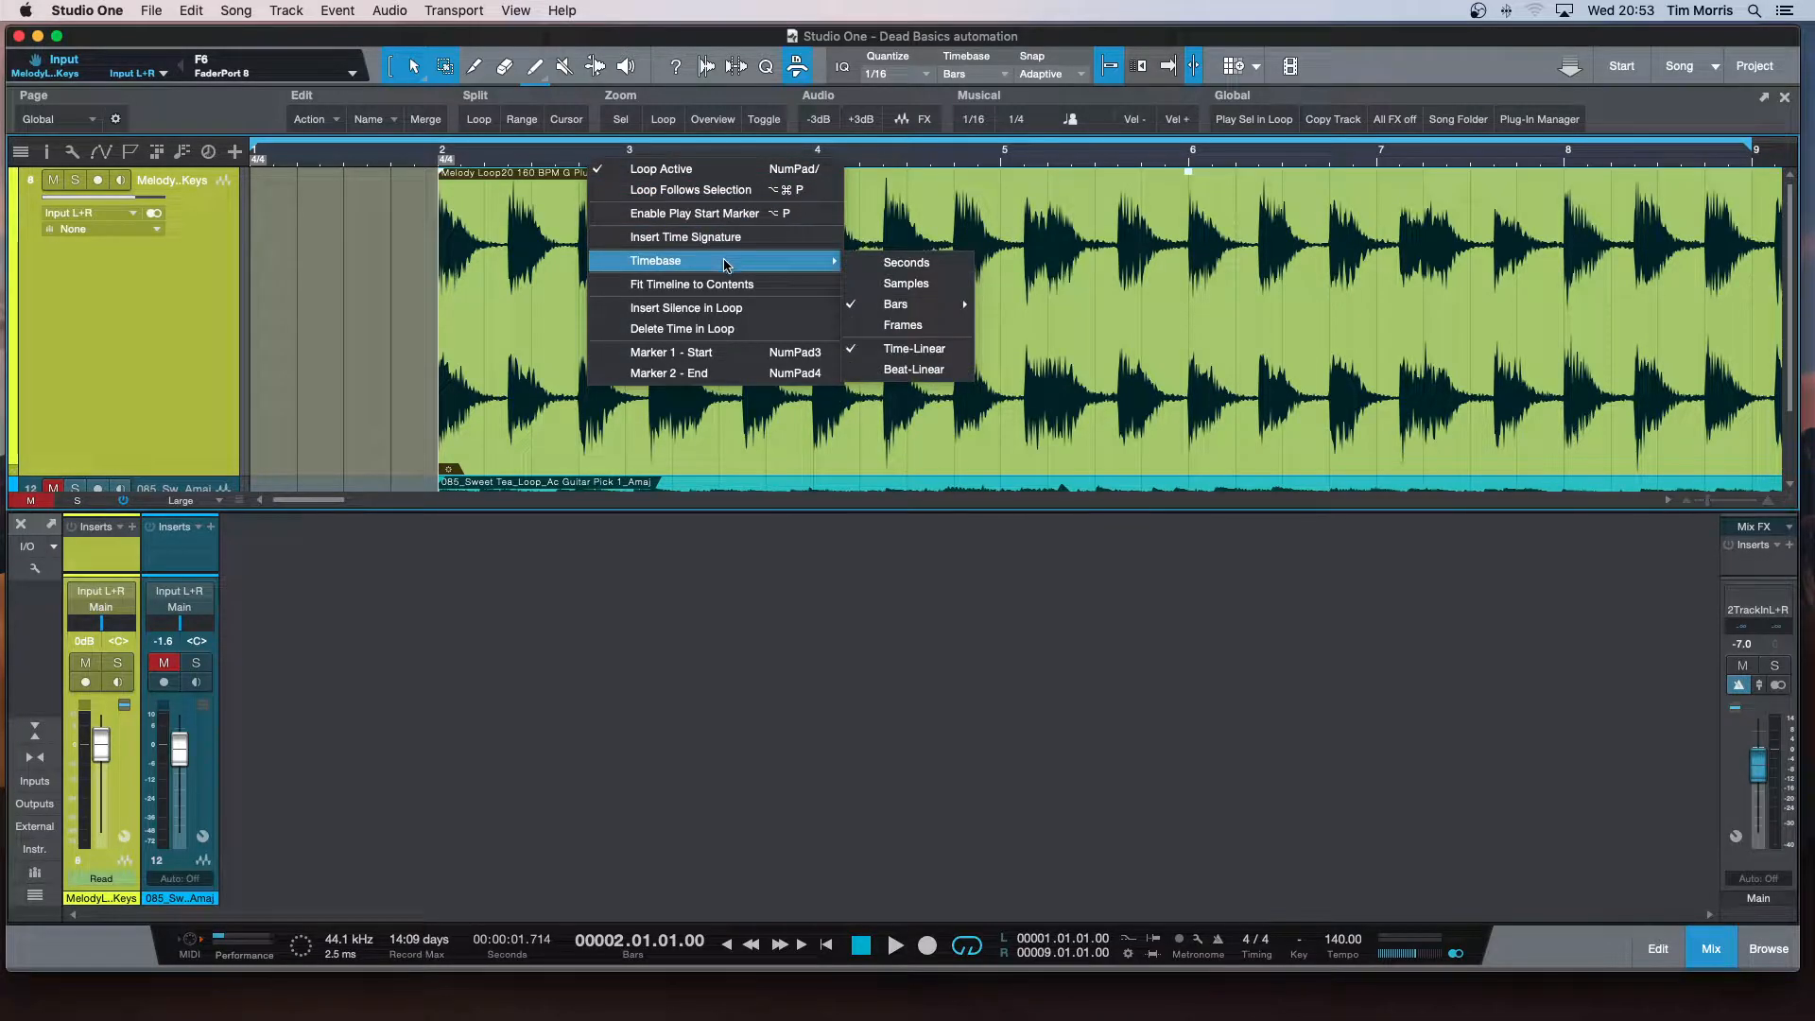
click(901, 267)
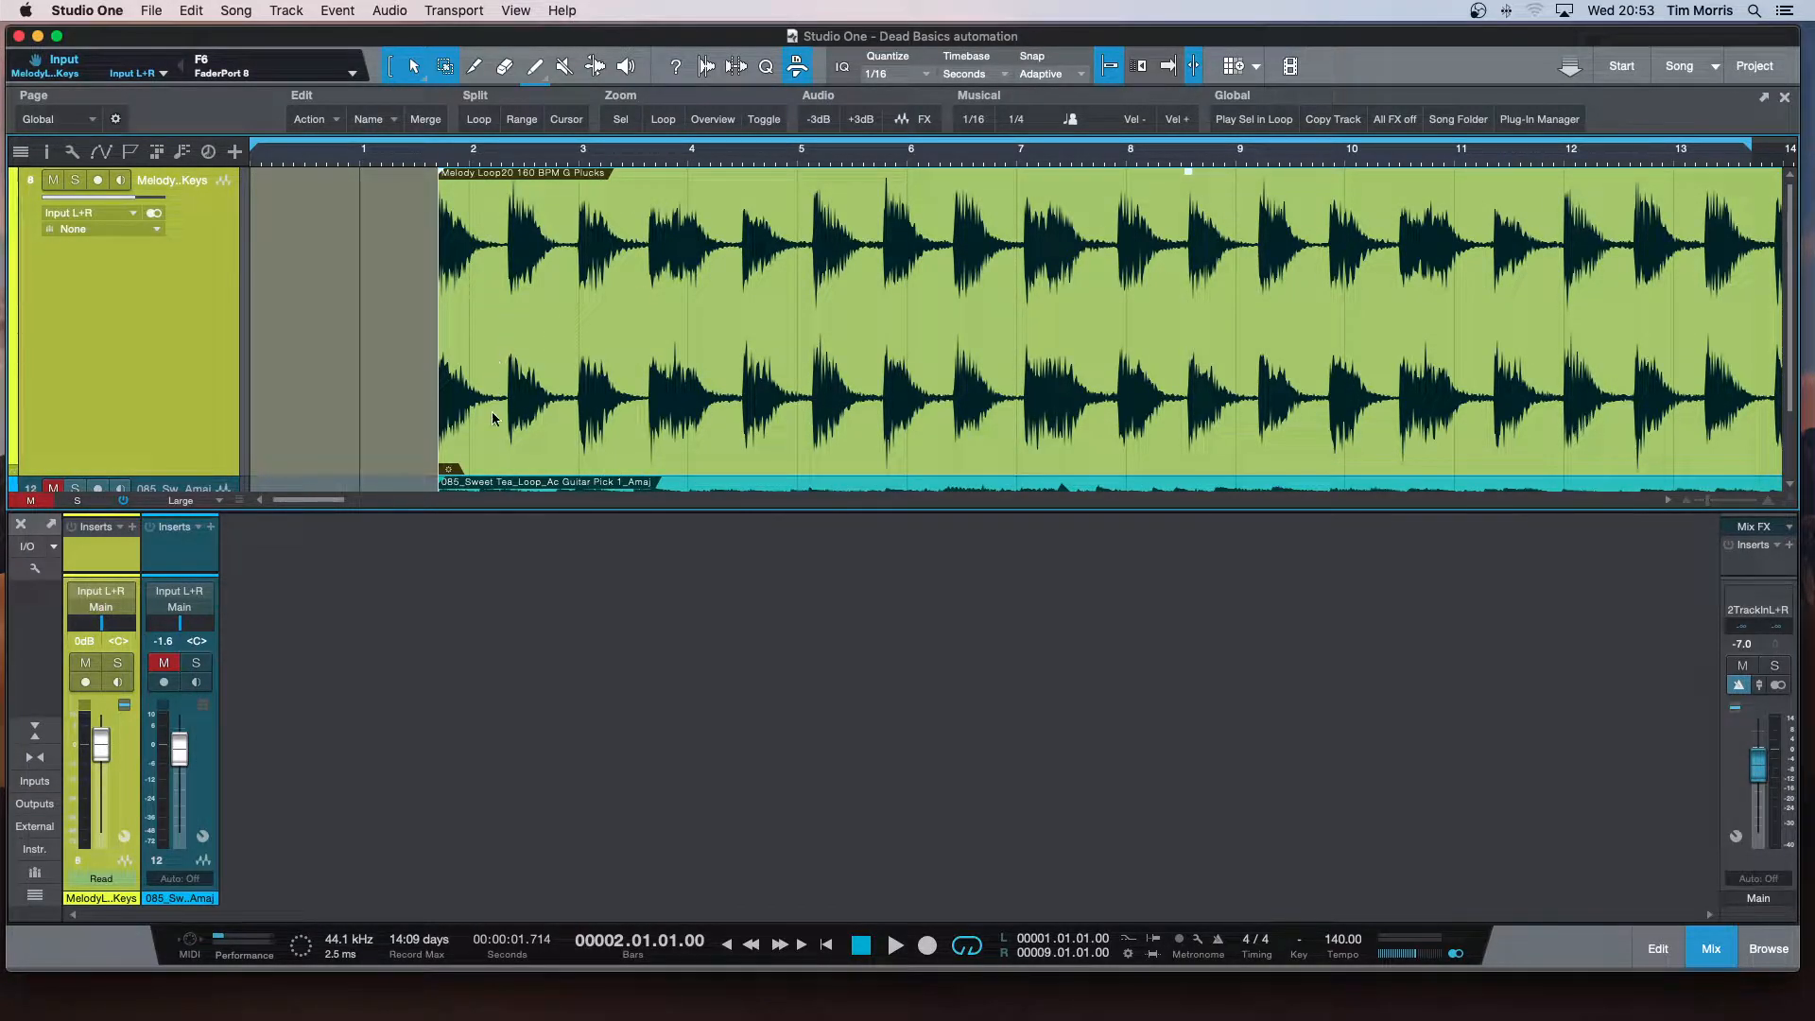
Step: Move the melody event so it starts at 2 seconds and play the song from the beginning
drag(492, 417, 524, 418)
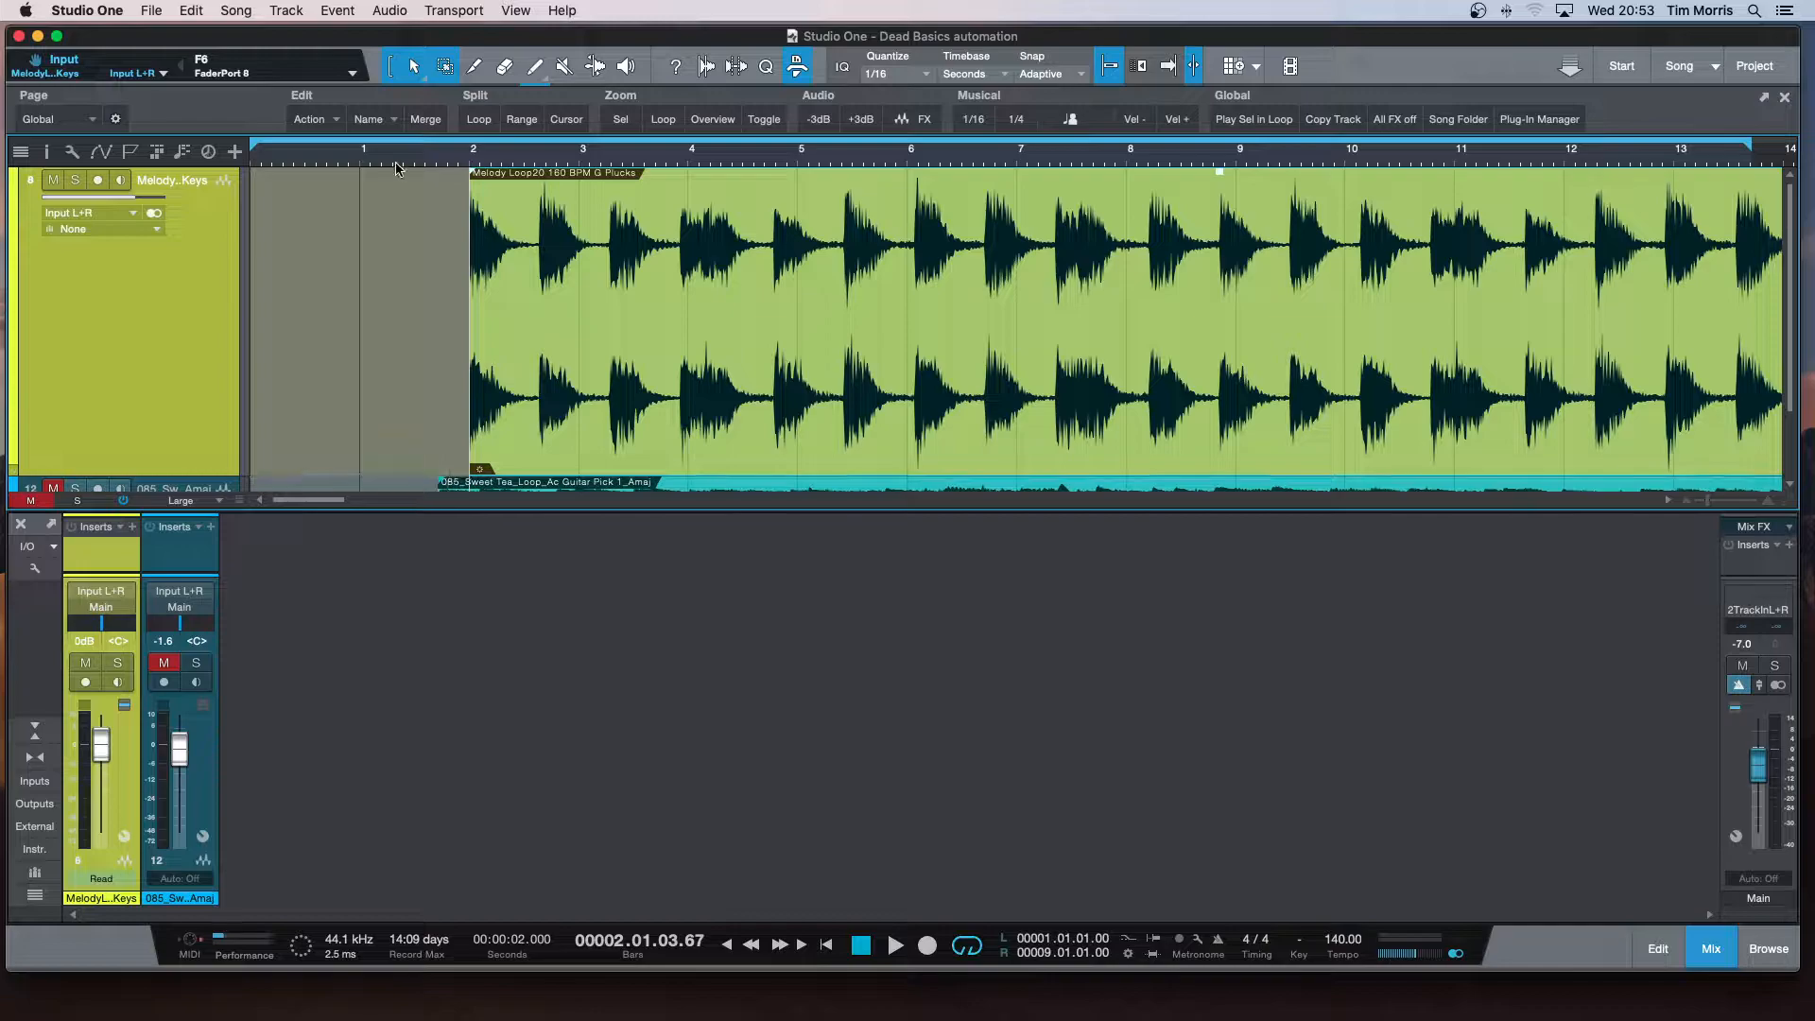
key(Home)
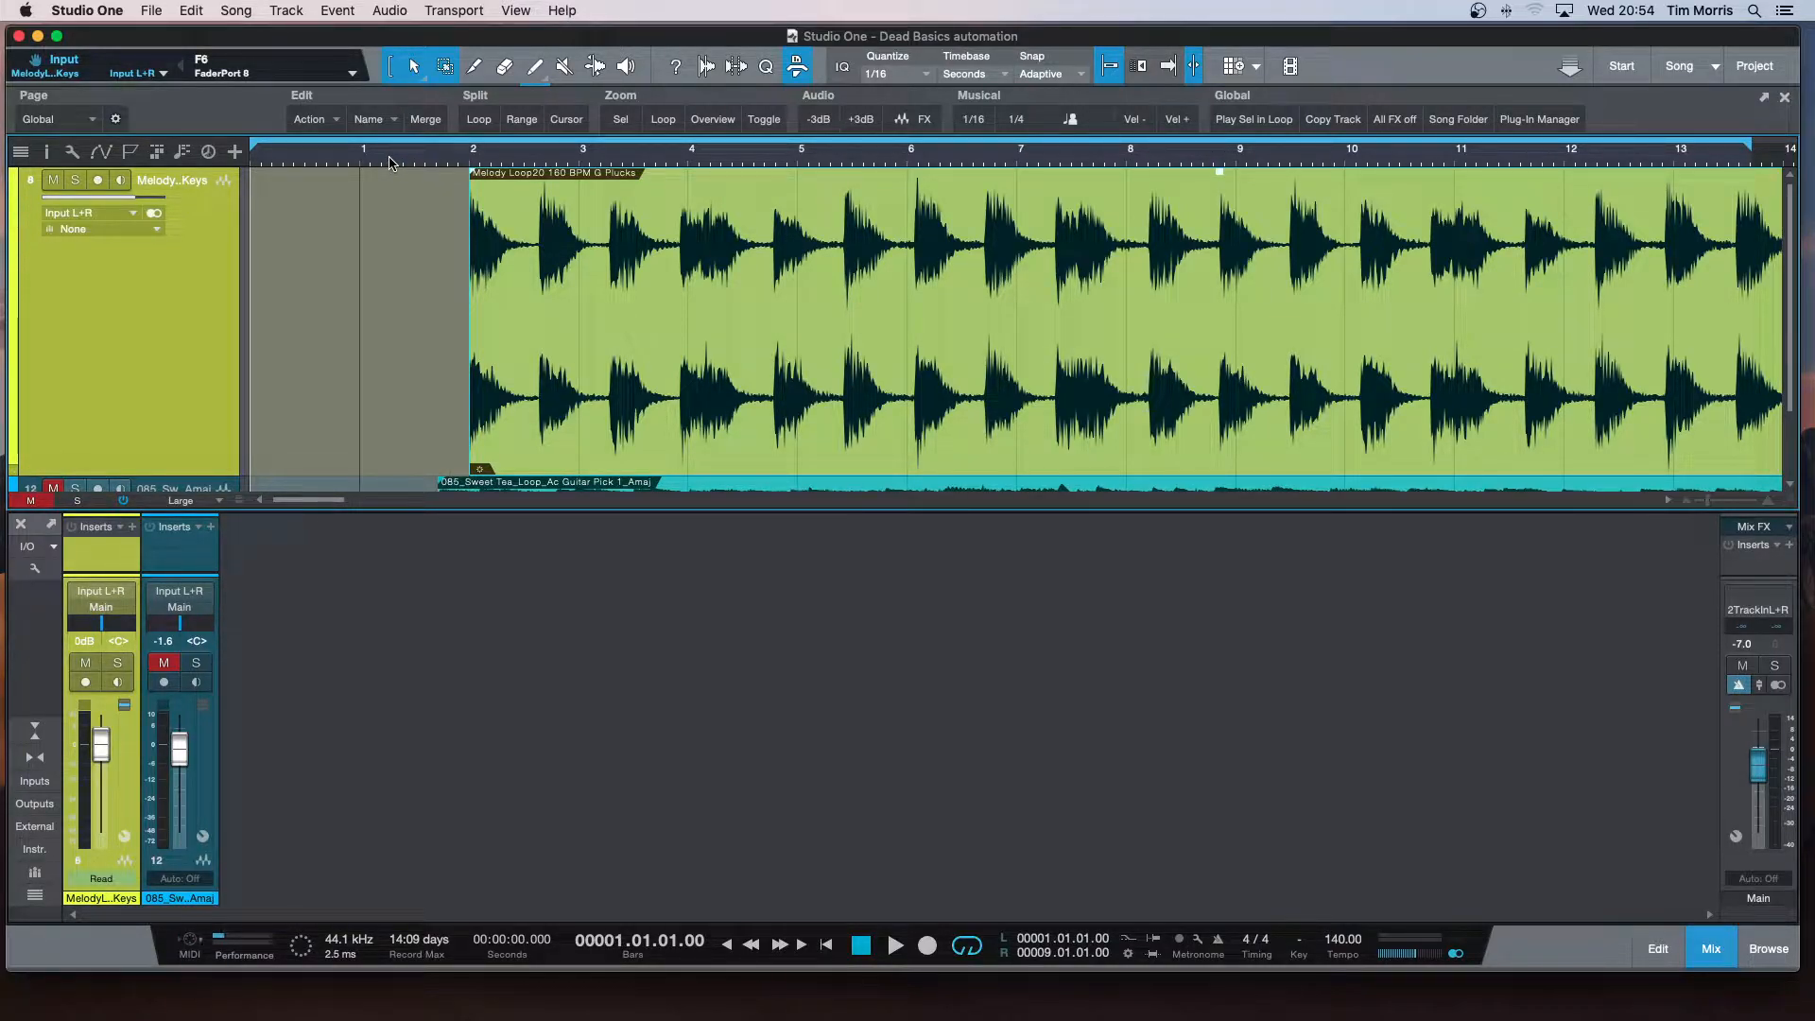
key(space)
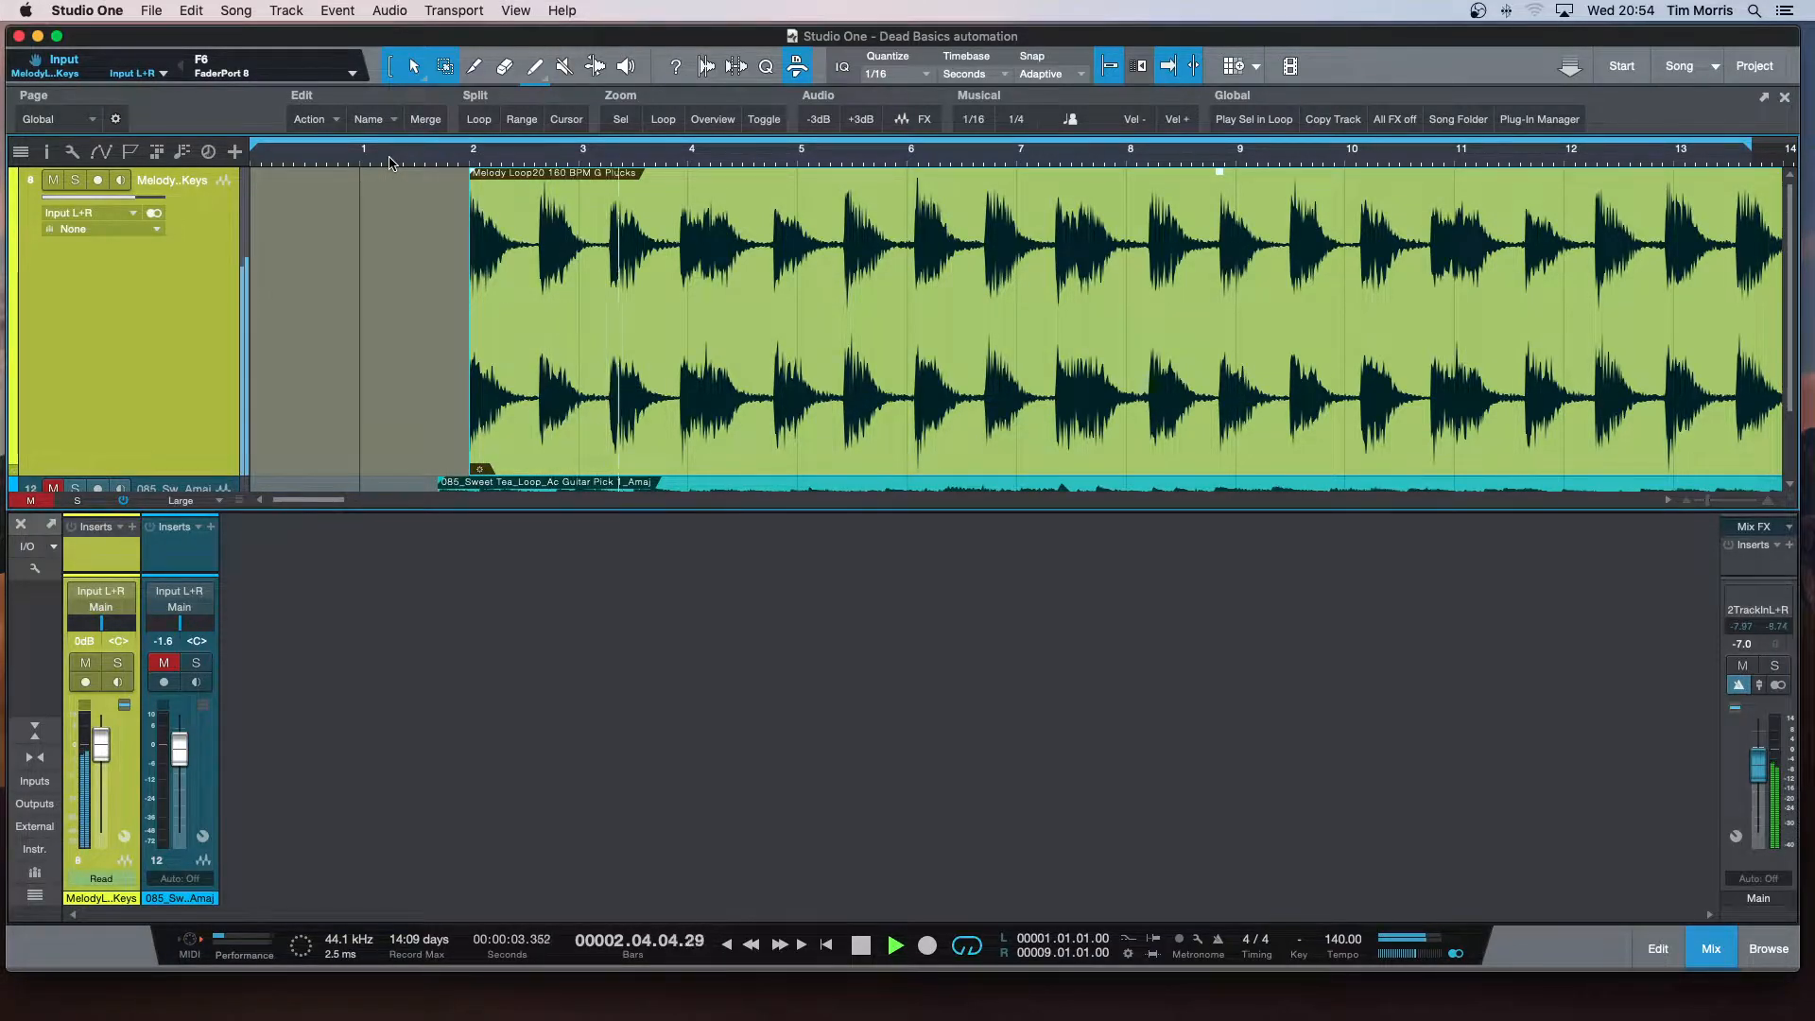
key(space)
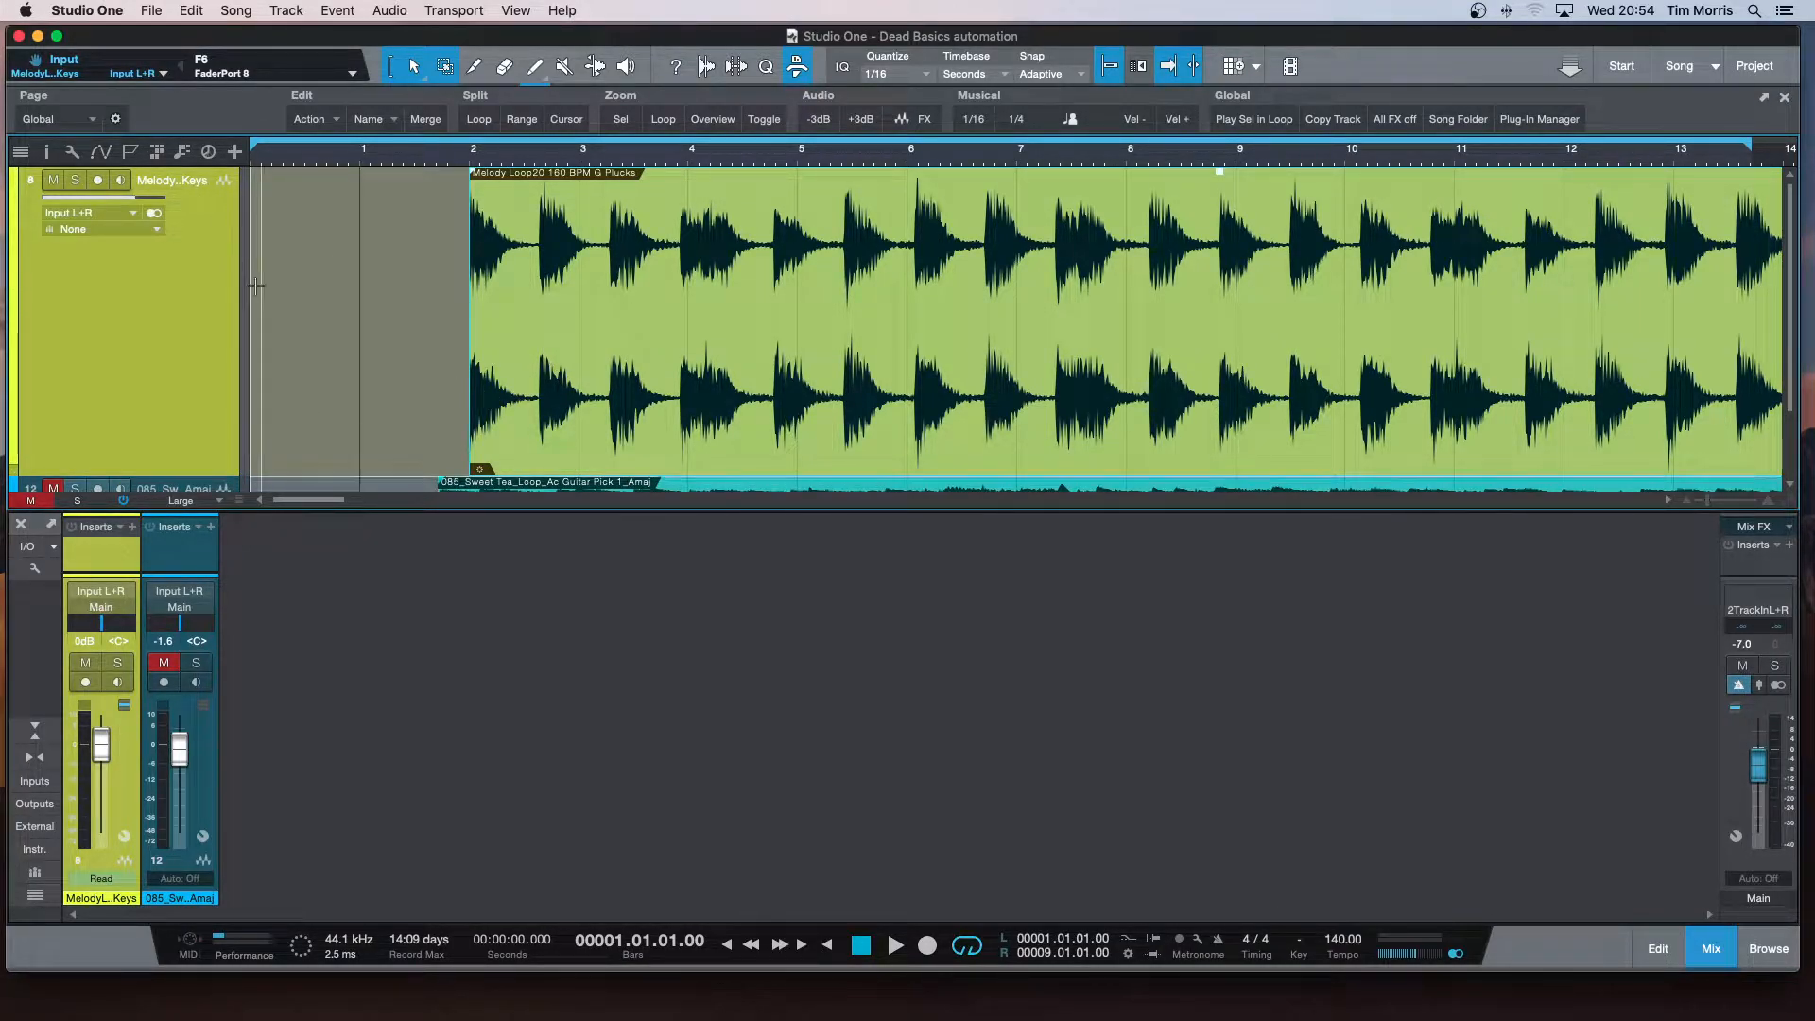
Step: Show the melody track's inspector and set its delay to 1000 ms
click(46, 154)
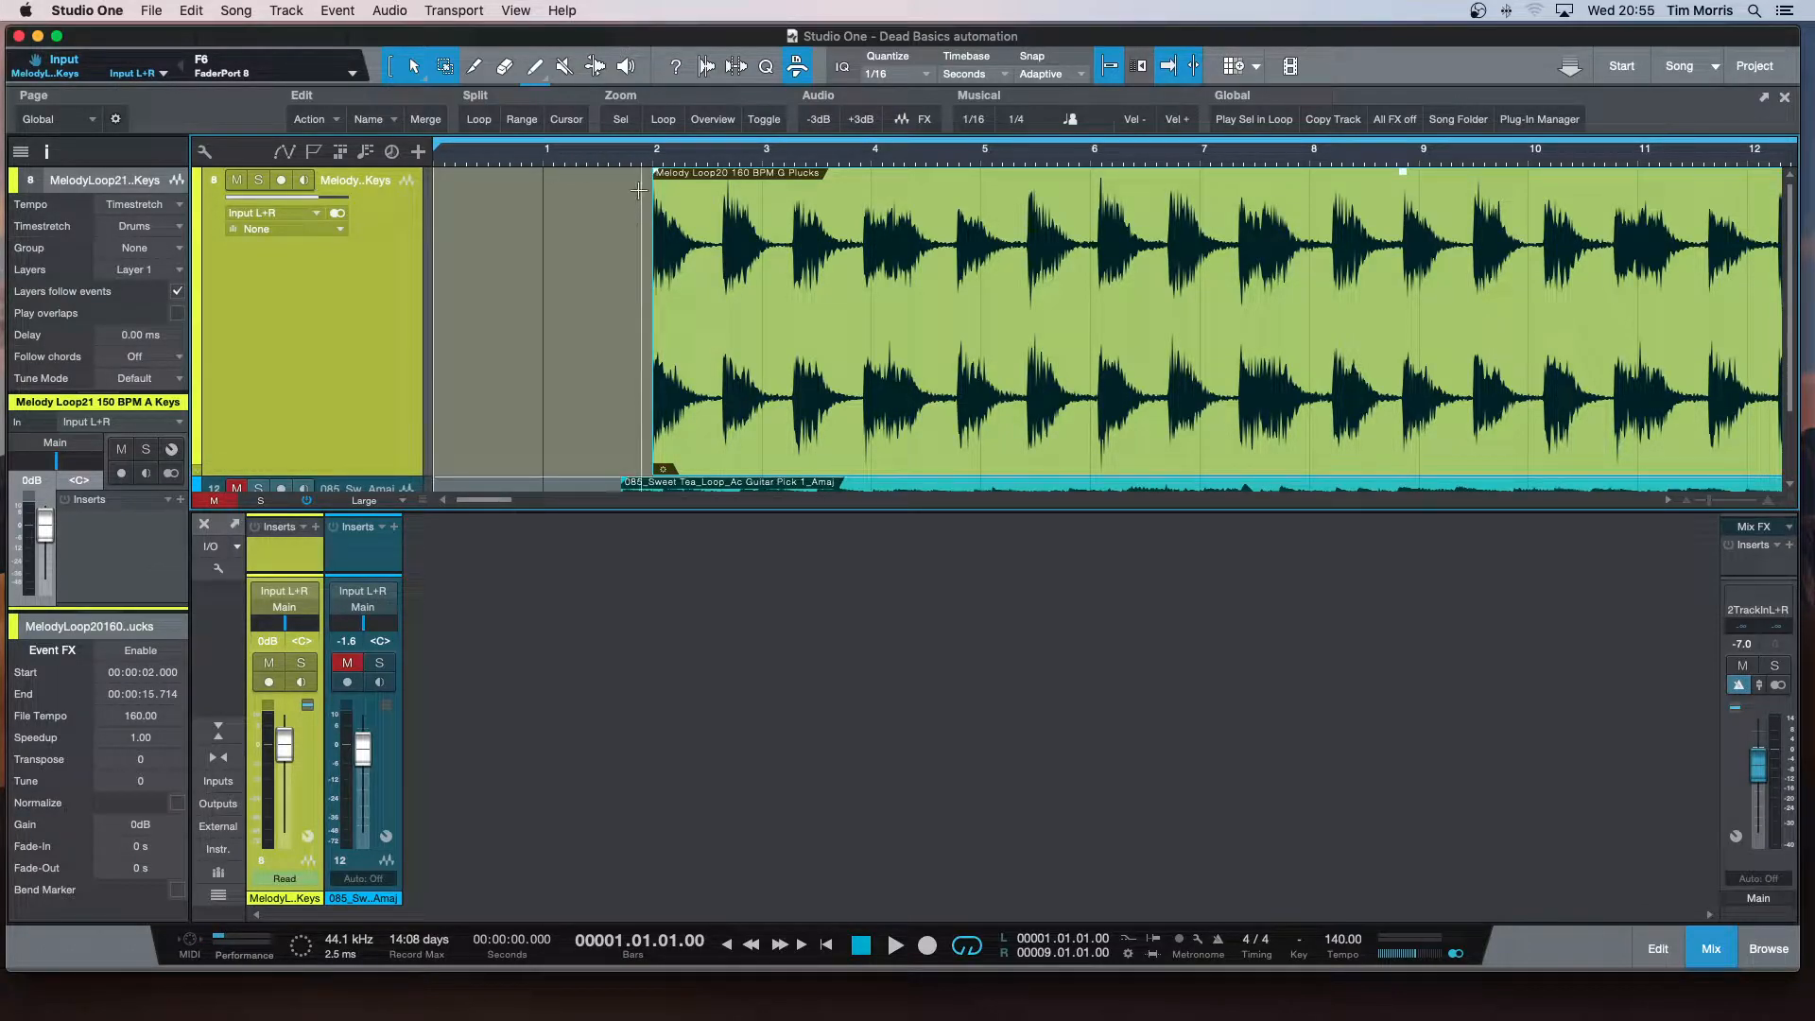
click(147, 336)
text(1000)
key(Return)
Step: Play the song from the start twice to hear when the delayed melody track sounds
key(space)
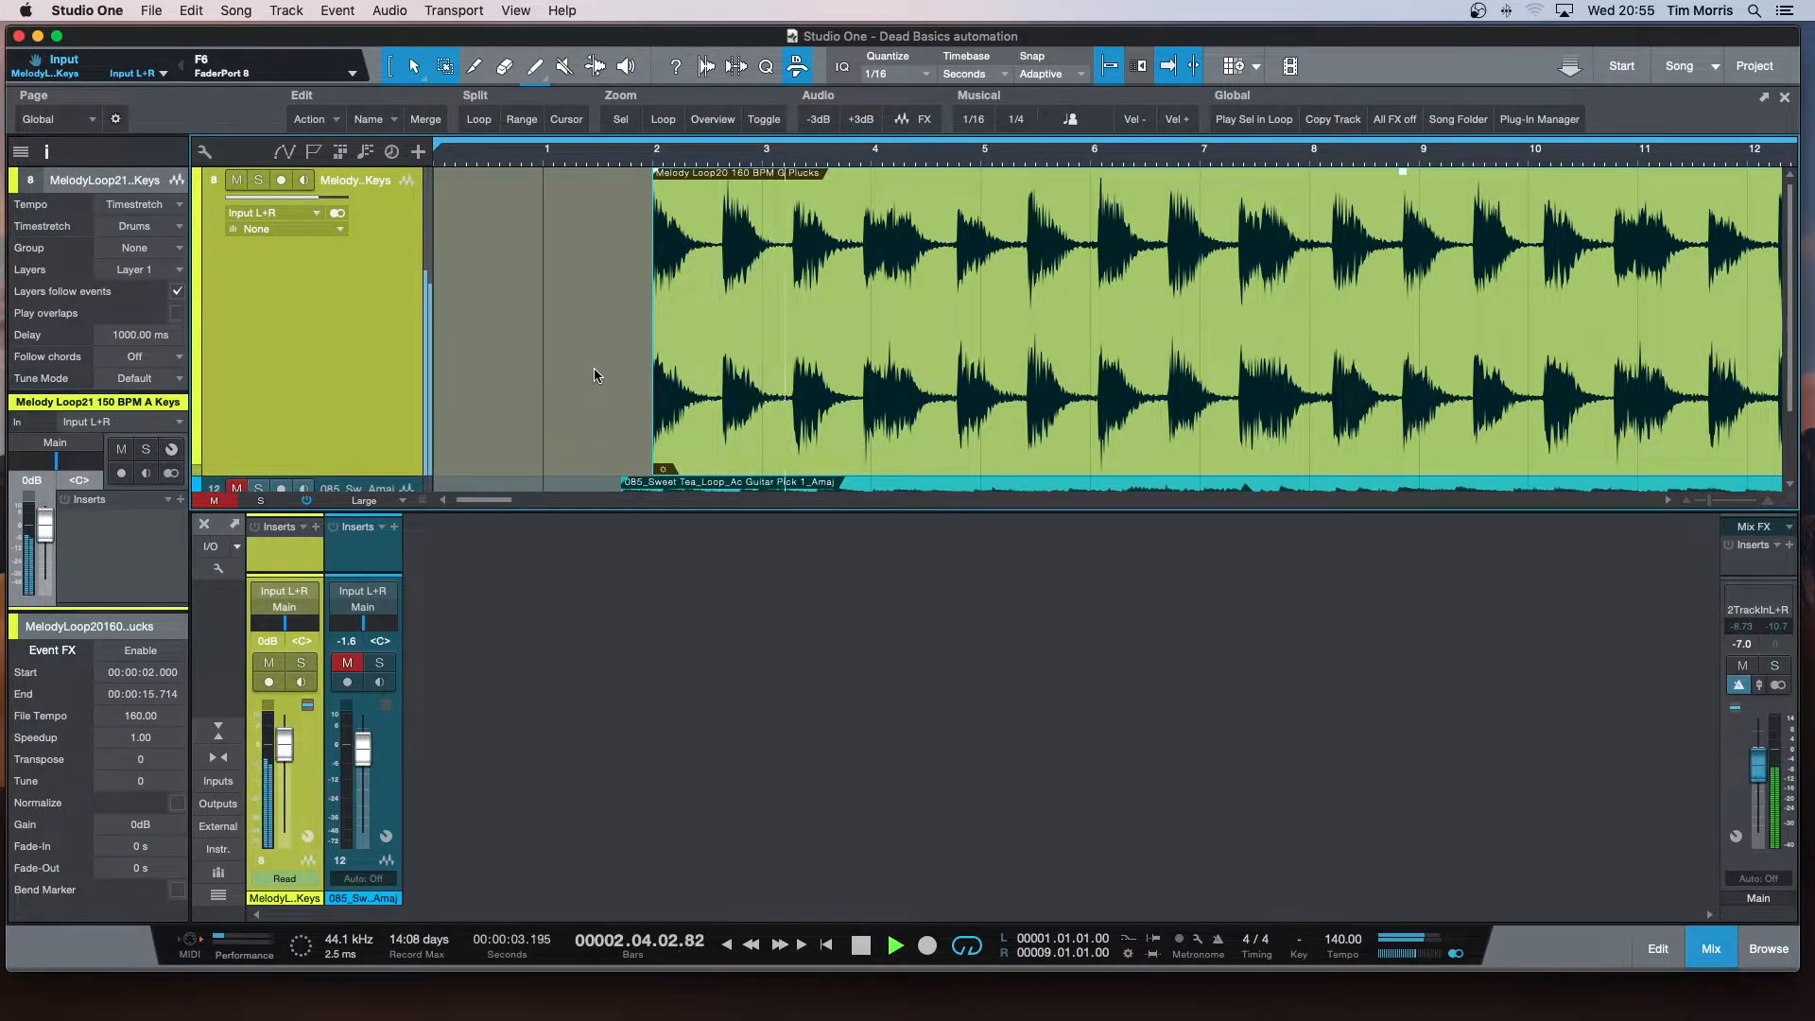
key(space)
key(Home)
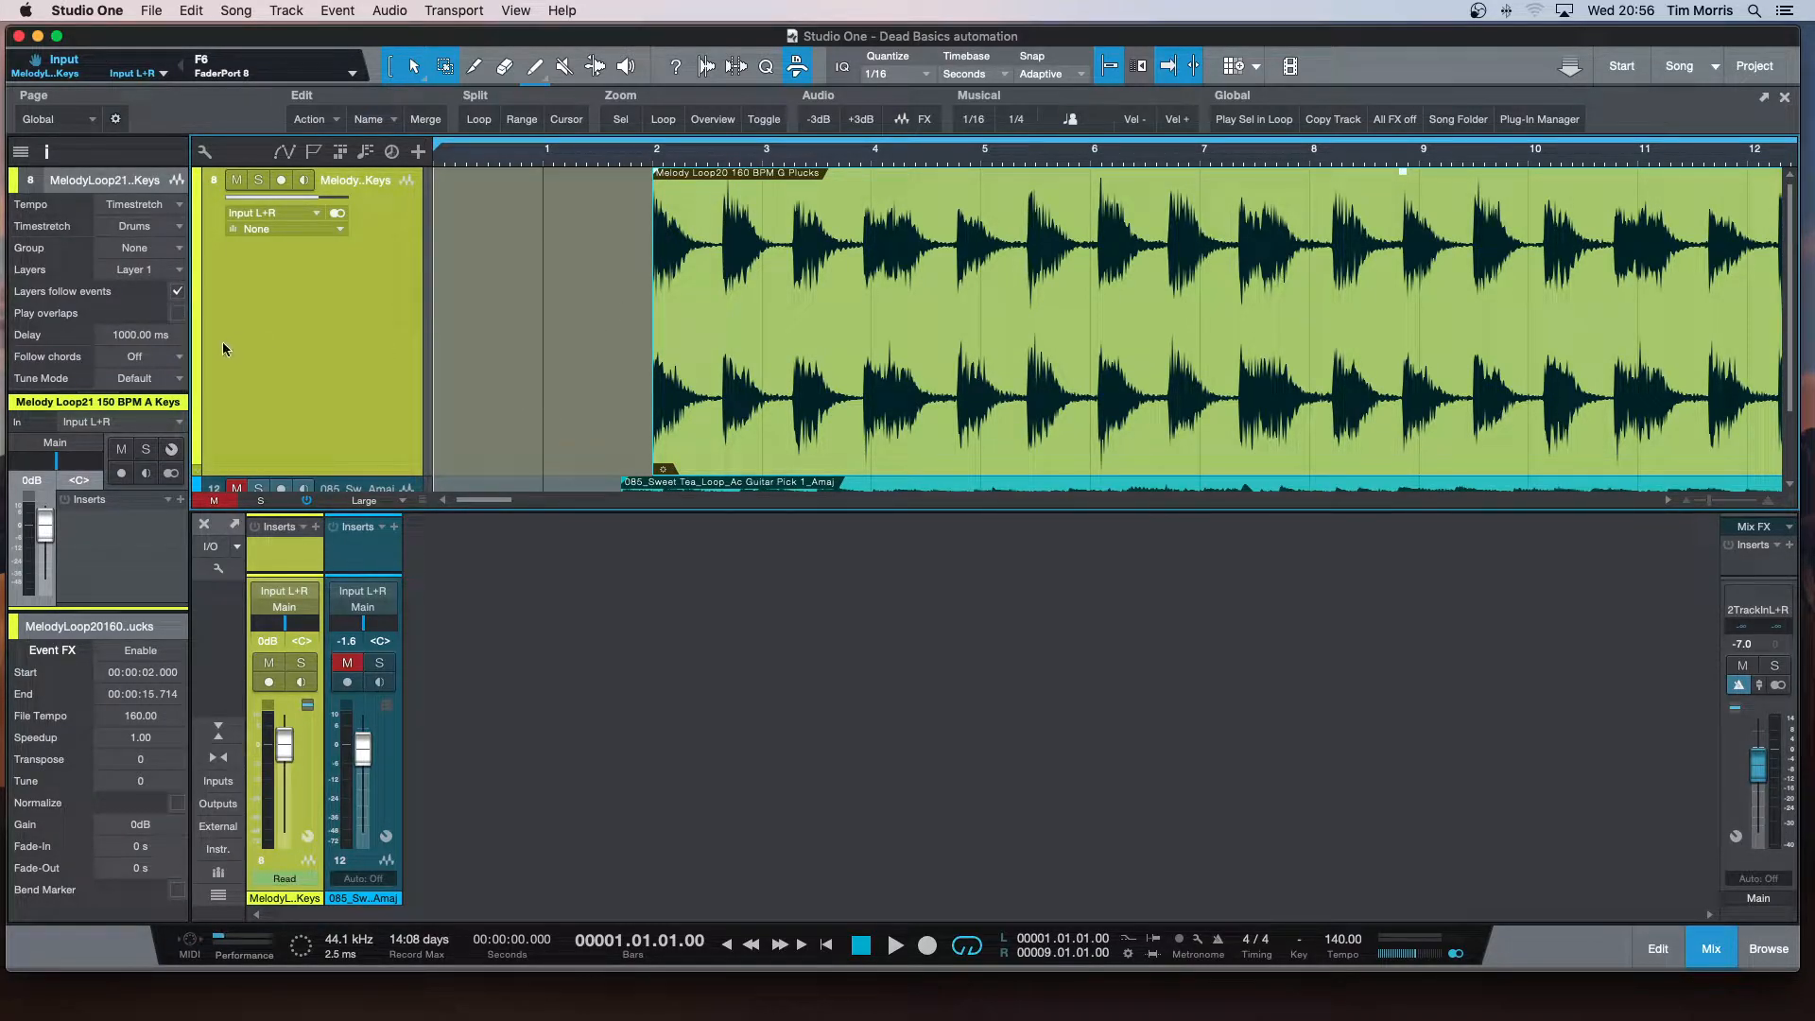
key(space)
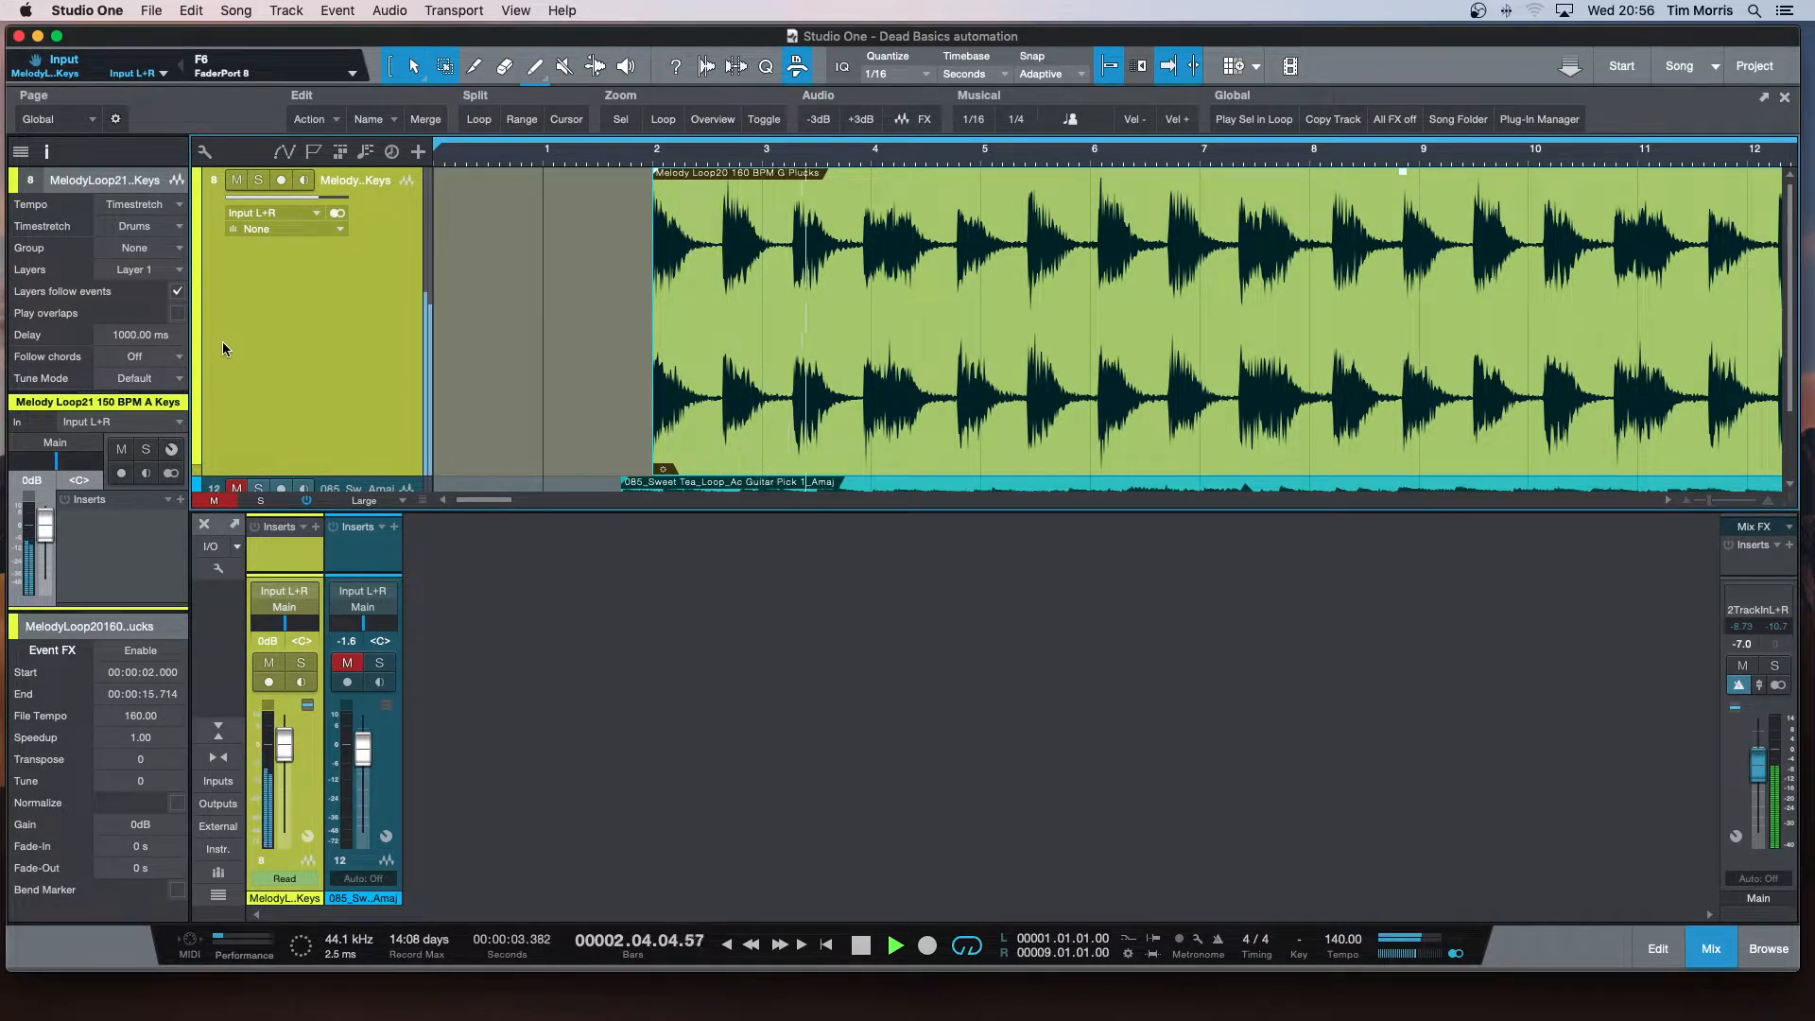
key(space)
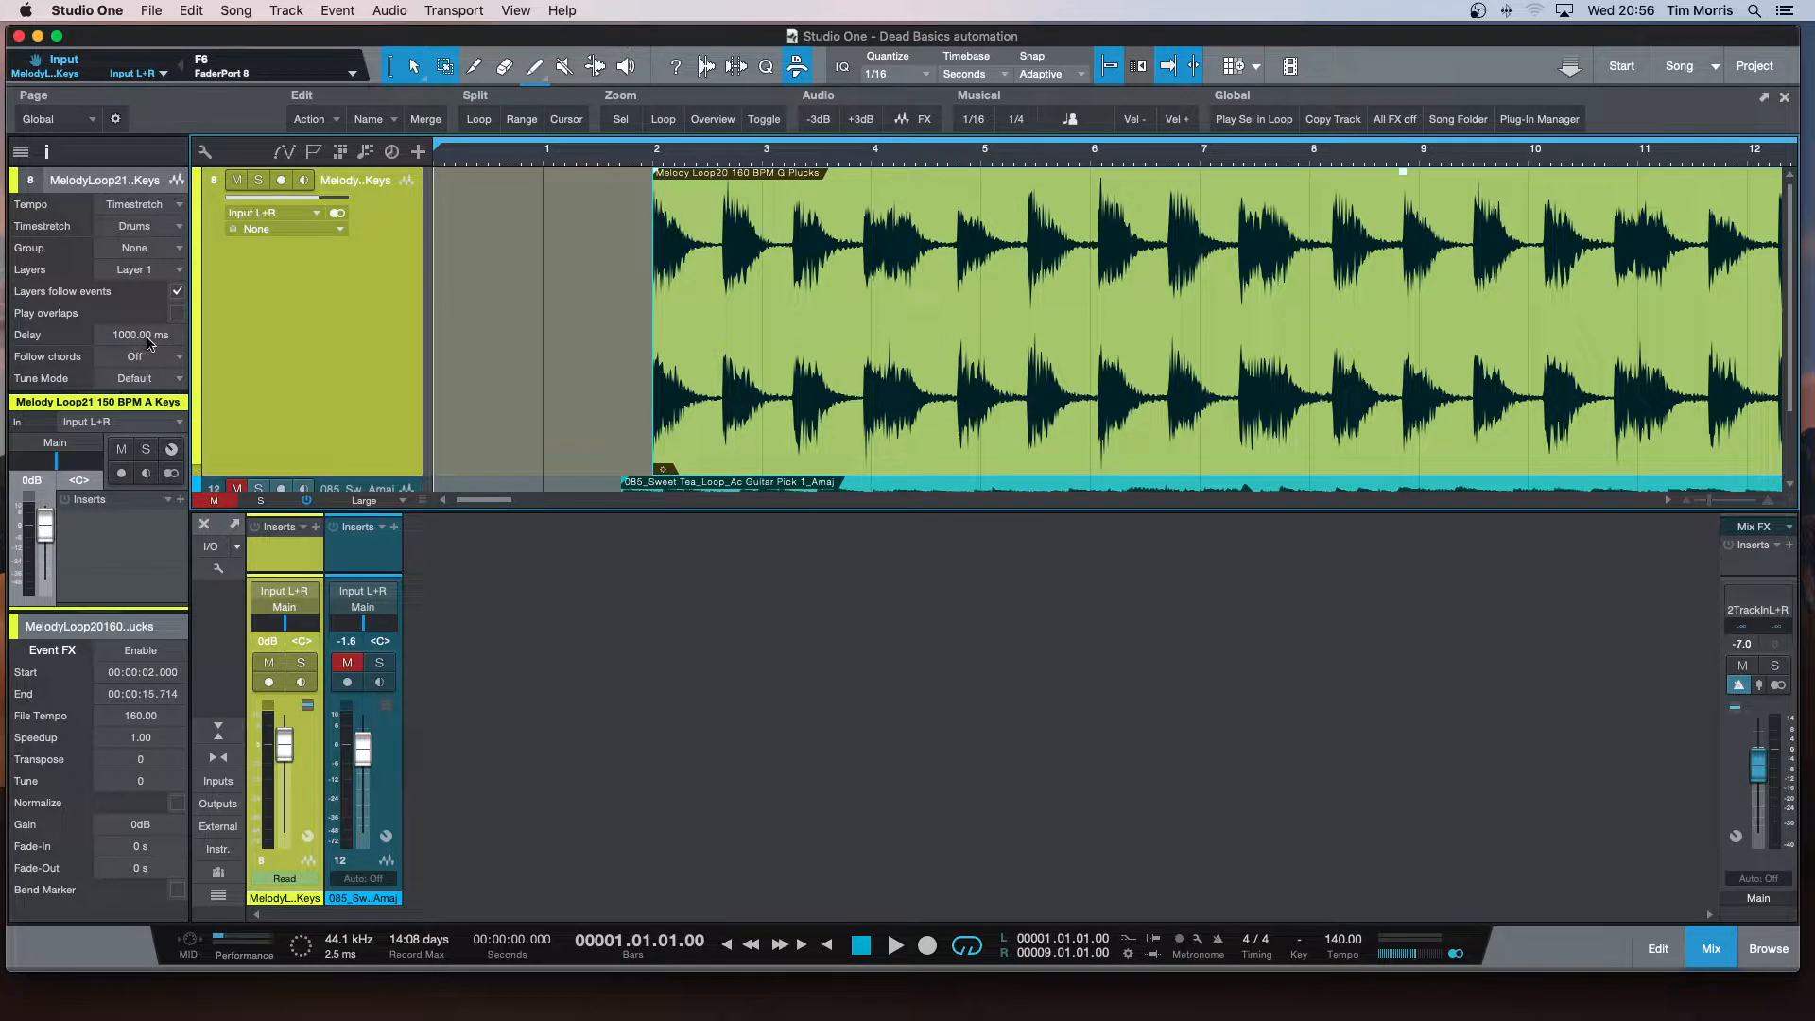
Step: Set the melody track's delay to -1000 ms and play the song from the start
double_click(146, 336)
key(BackSpace)
text(-1000)
key(Return)
key(space)
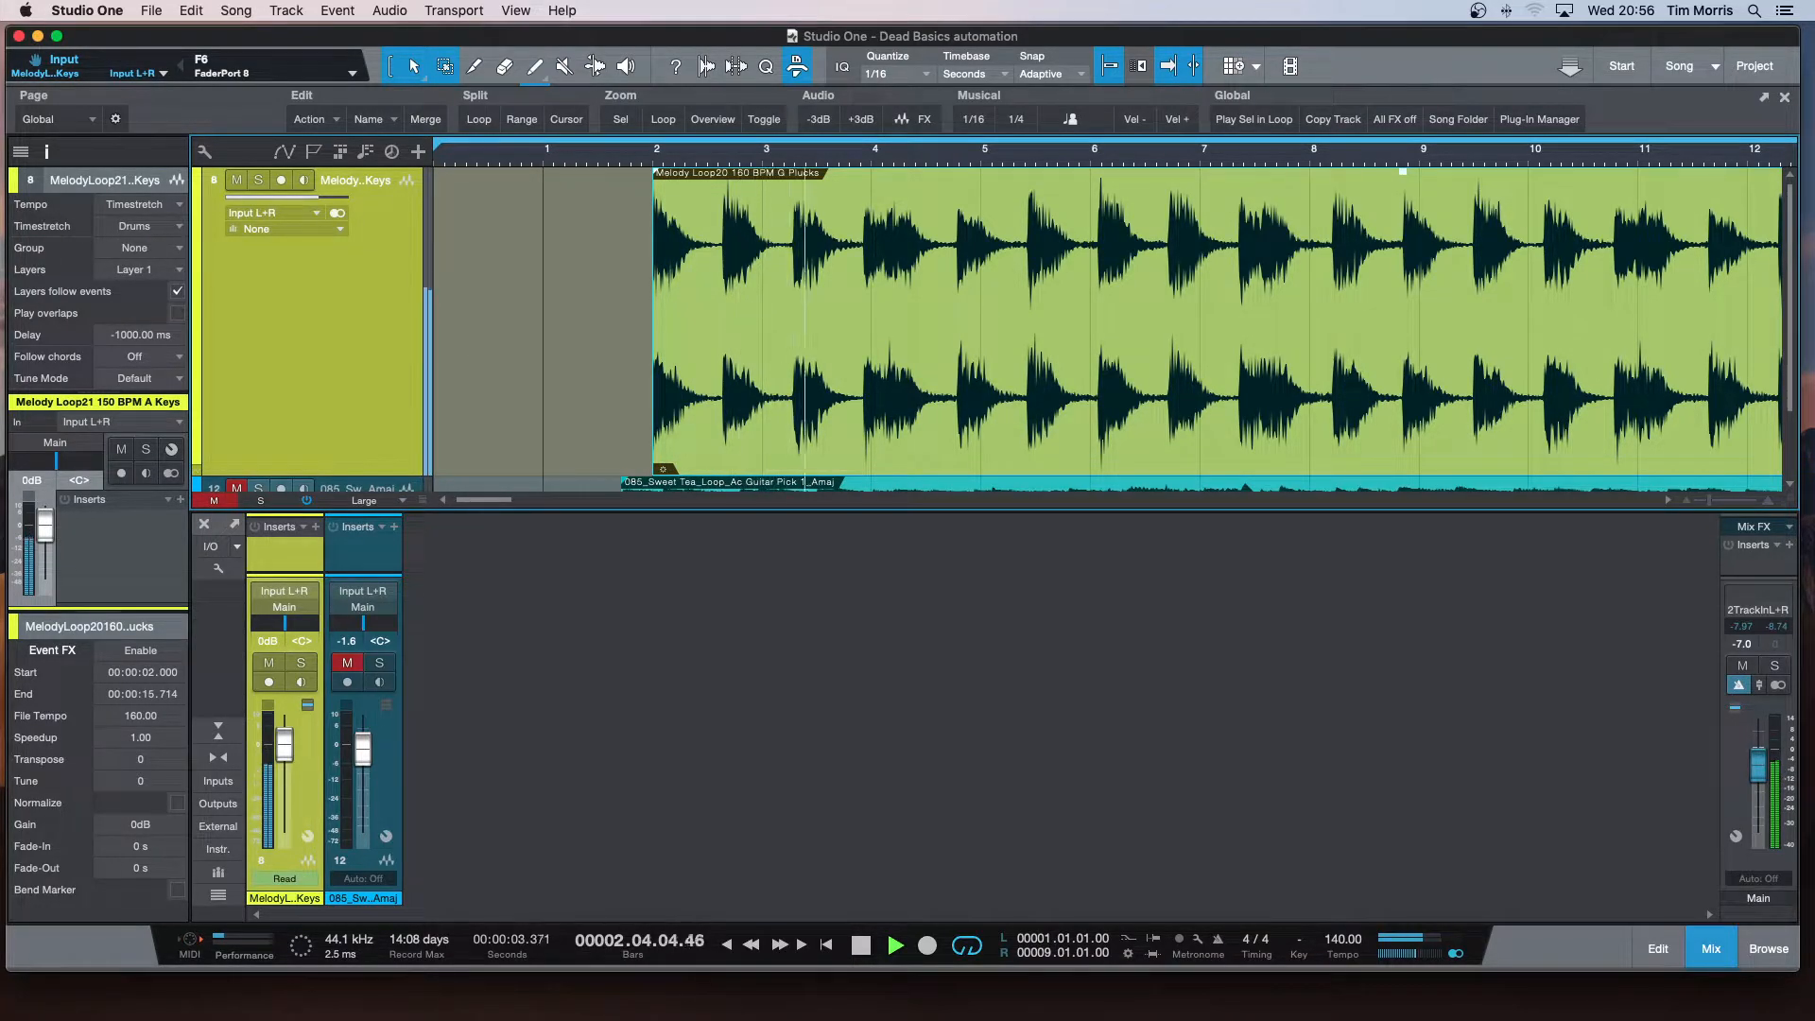
key(space)
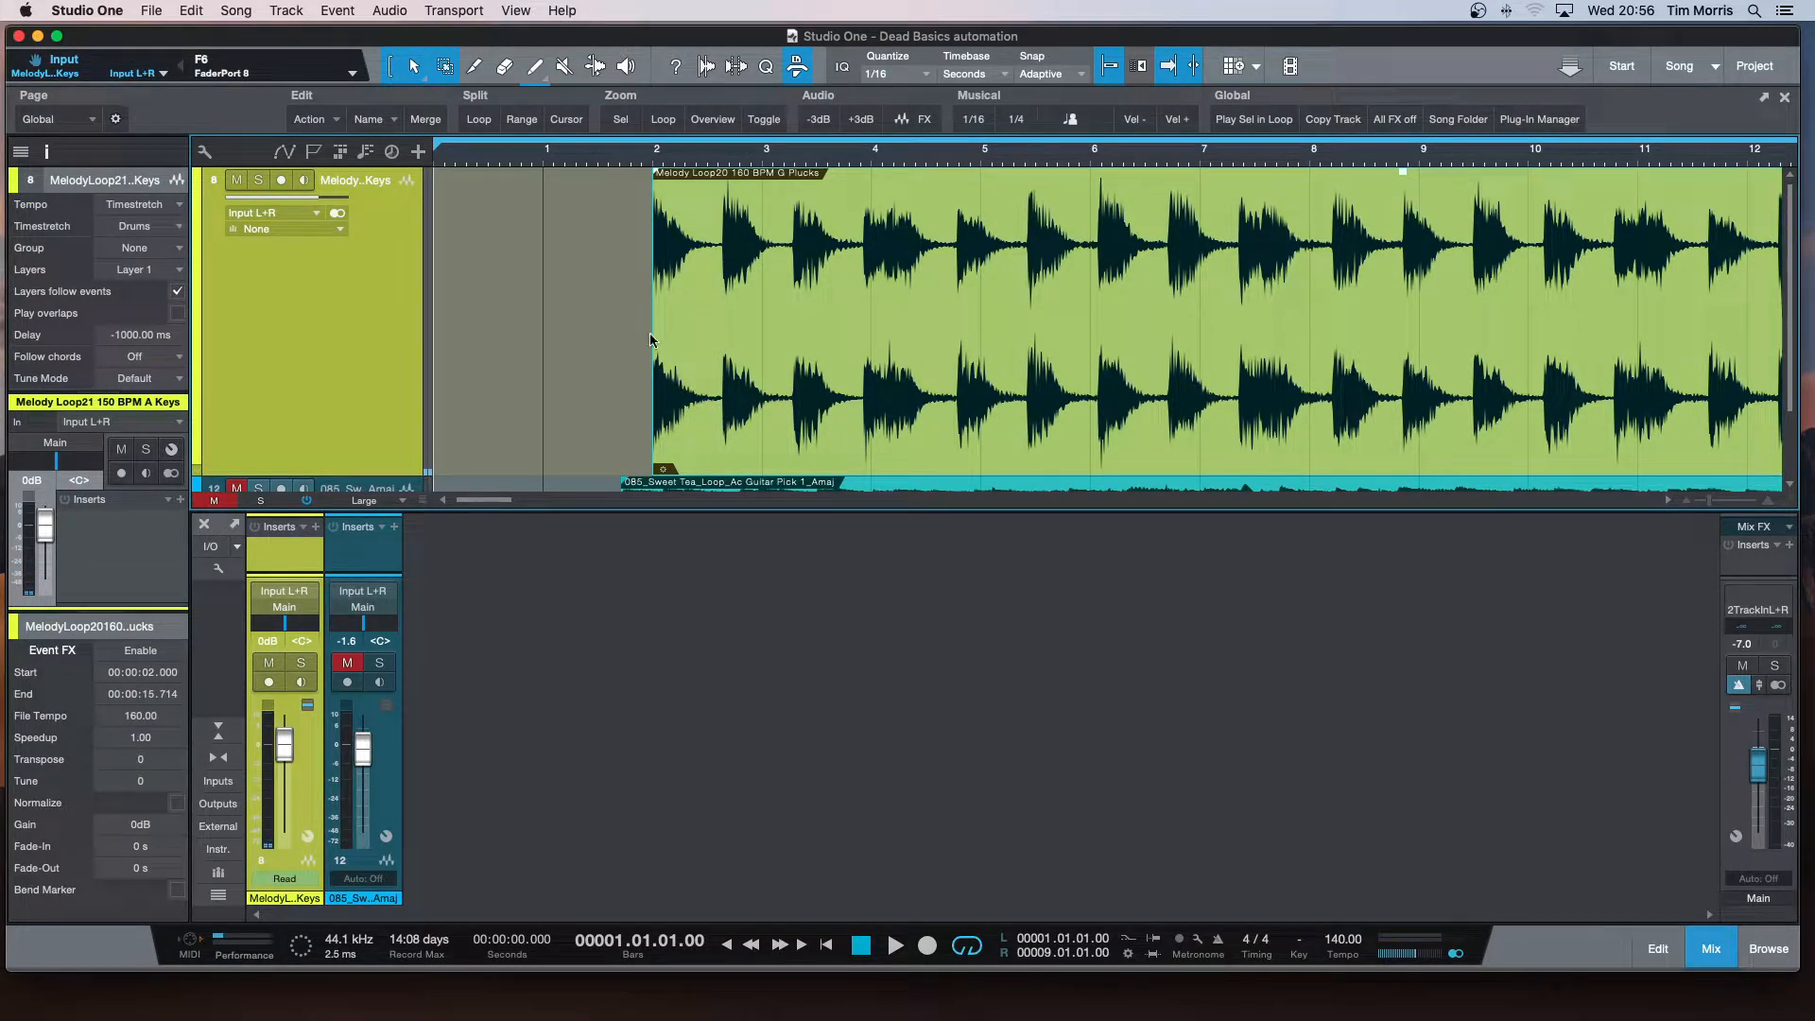
Step: Move the melody event so it starts at 1 second and play the song from the beginning
drag(653, 393, 625, 392)
key(Home)
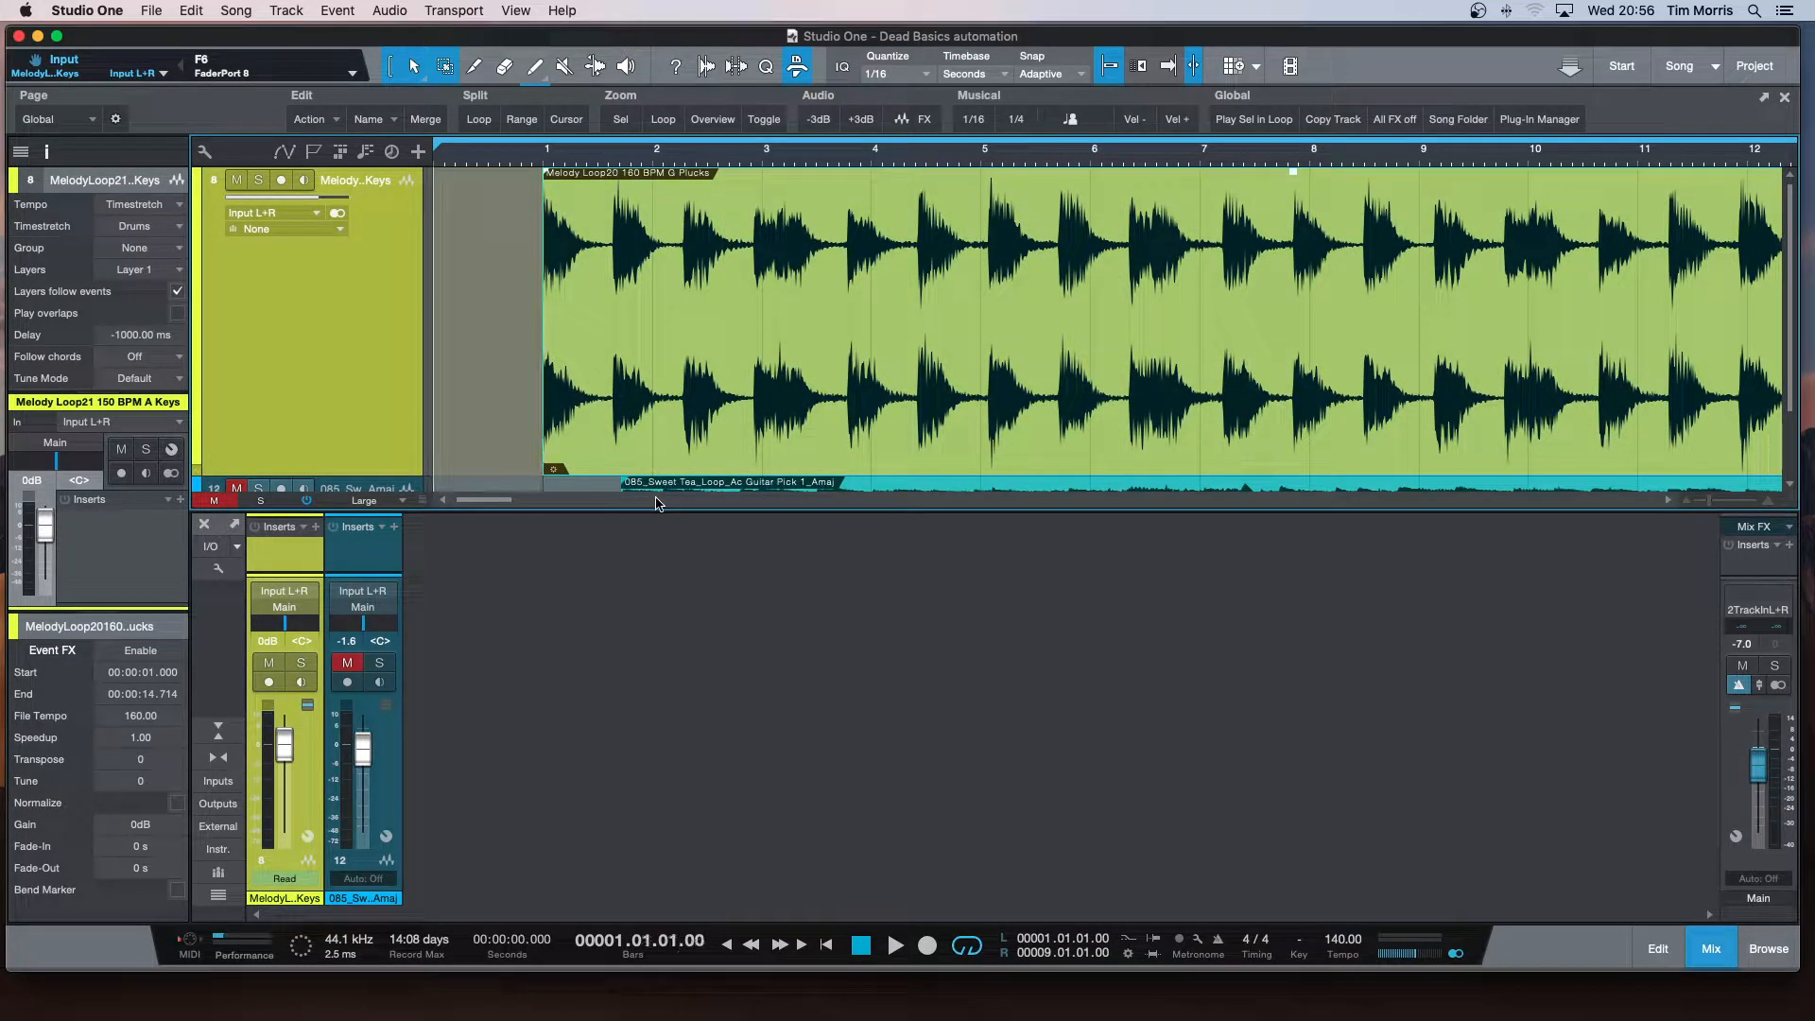
key(space)
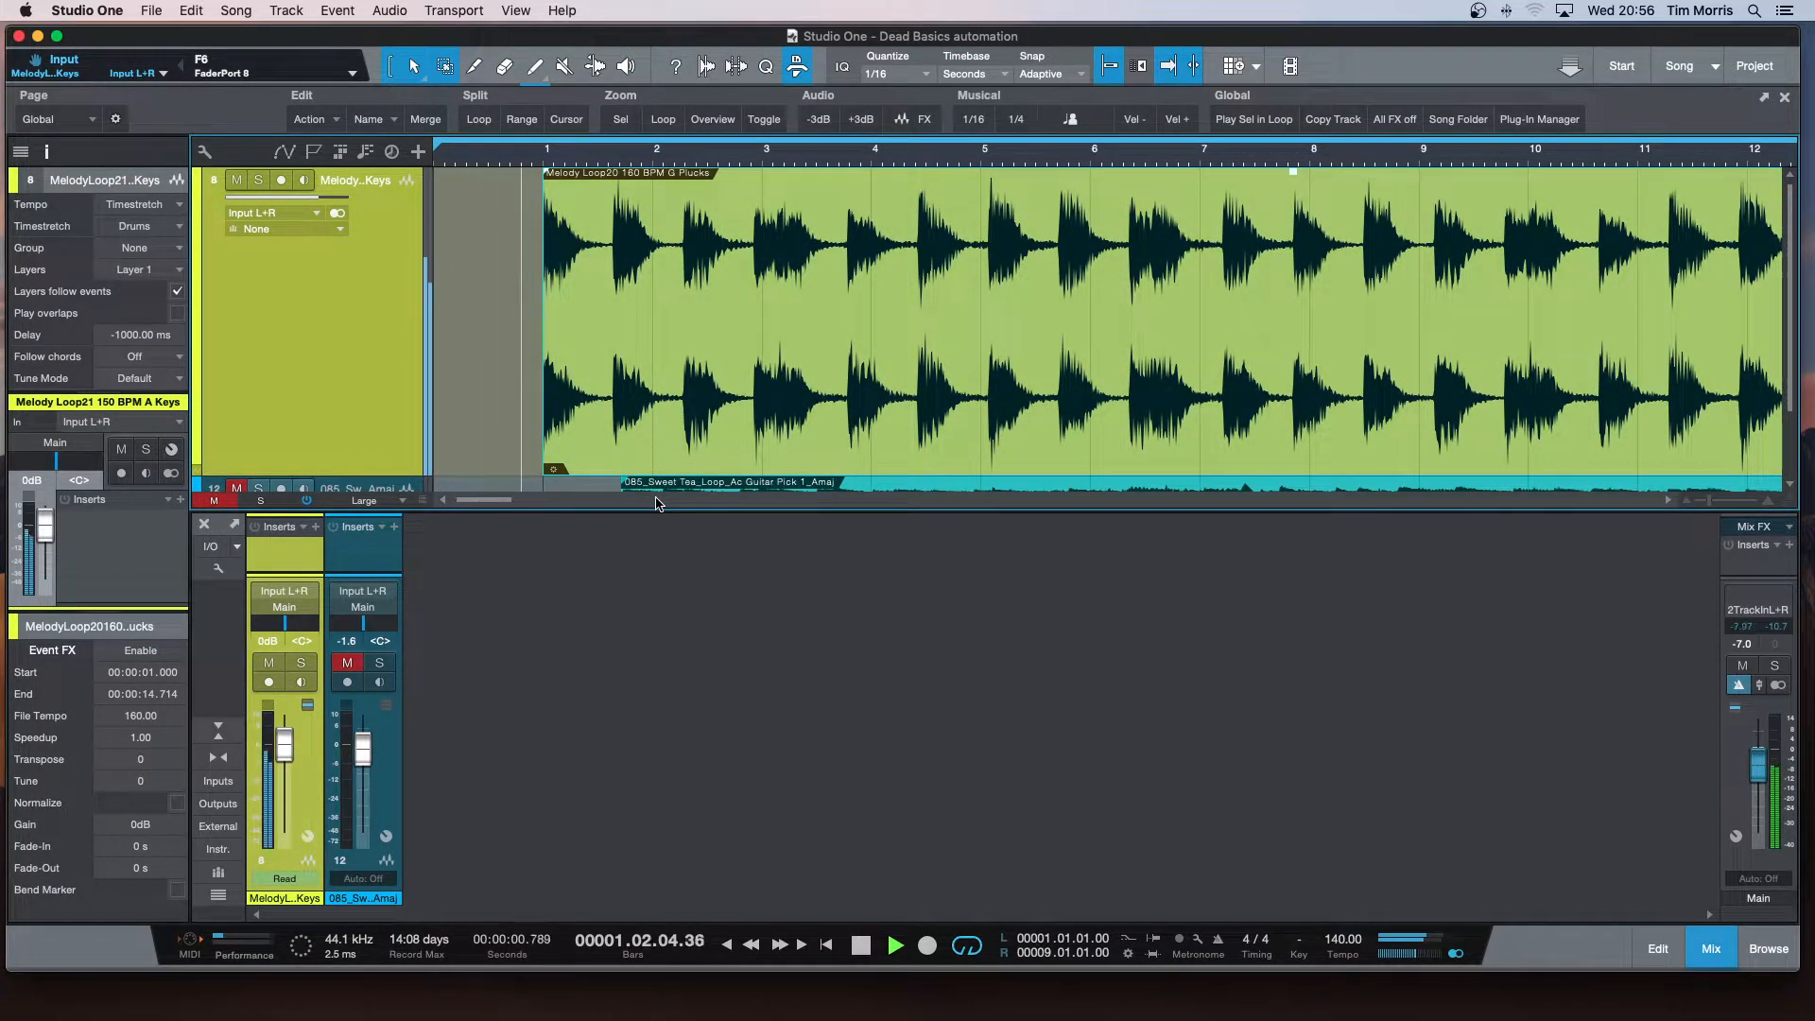
key(space)
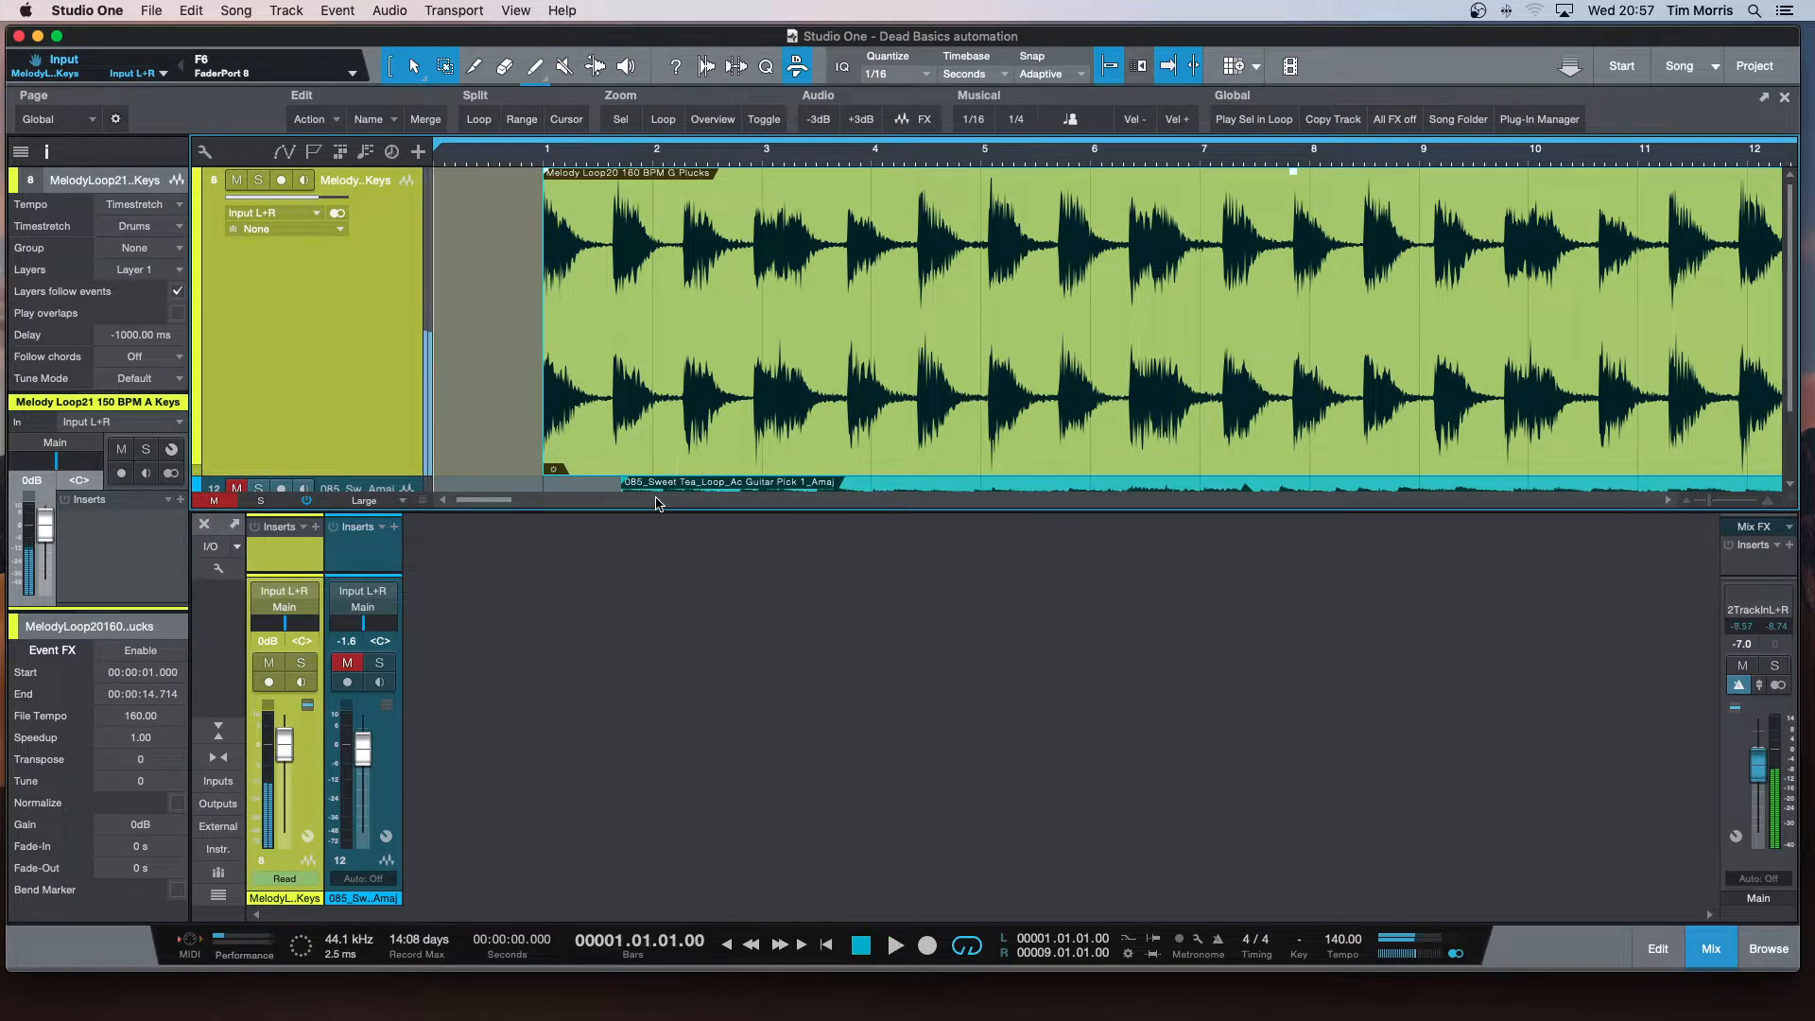
Step: Move the melody event back to start at 2 seconds and reset the track's delay to 0 ms
drag(663, 431, 759, 433)
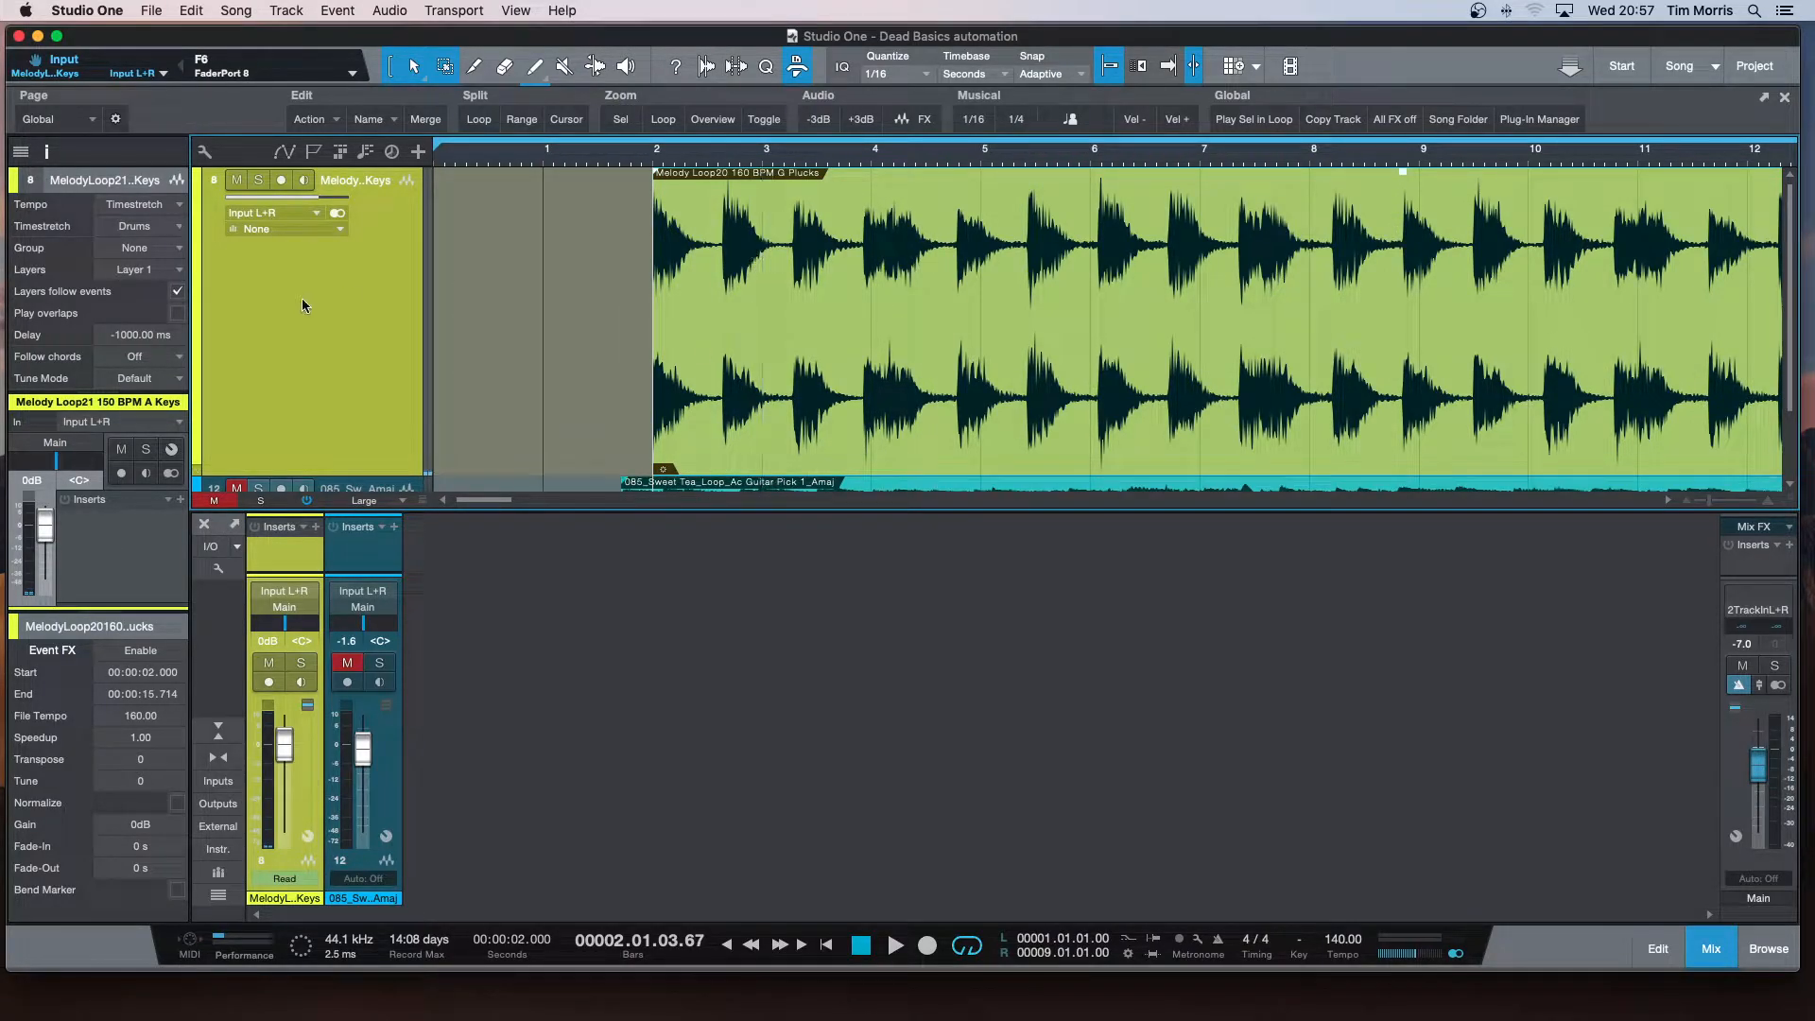
click(148, 336)
text(0)
key(Return)
Step: Enlarge the inspector's event section and step the melody event's start time in whole seconds between 0 and 4, ending at 2 seconds
drag(142, 613, 142, 479)
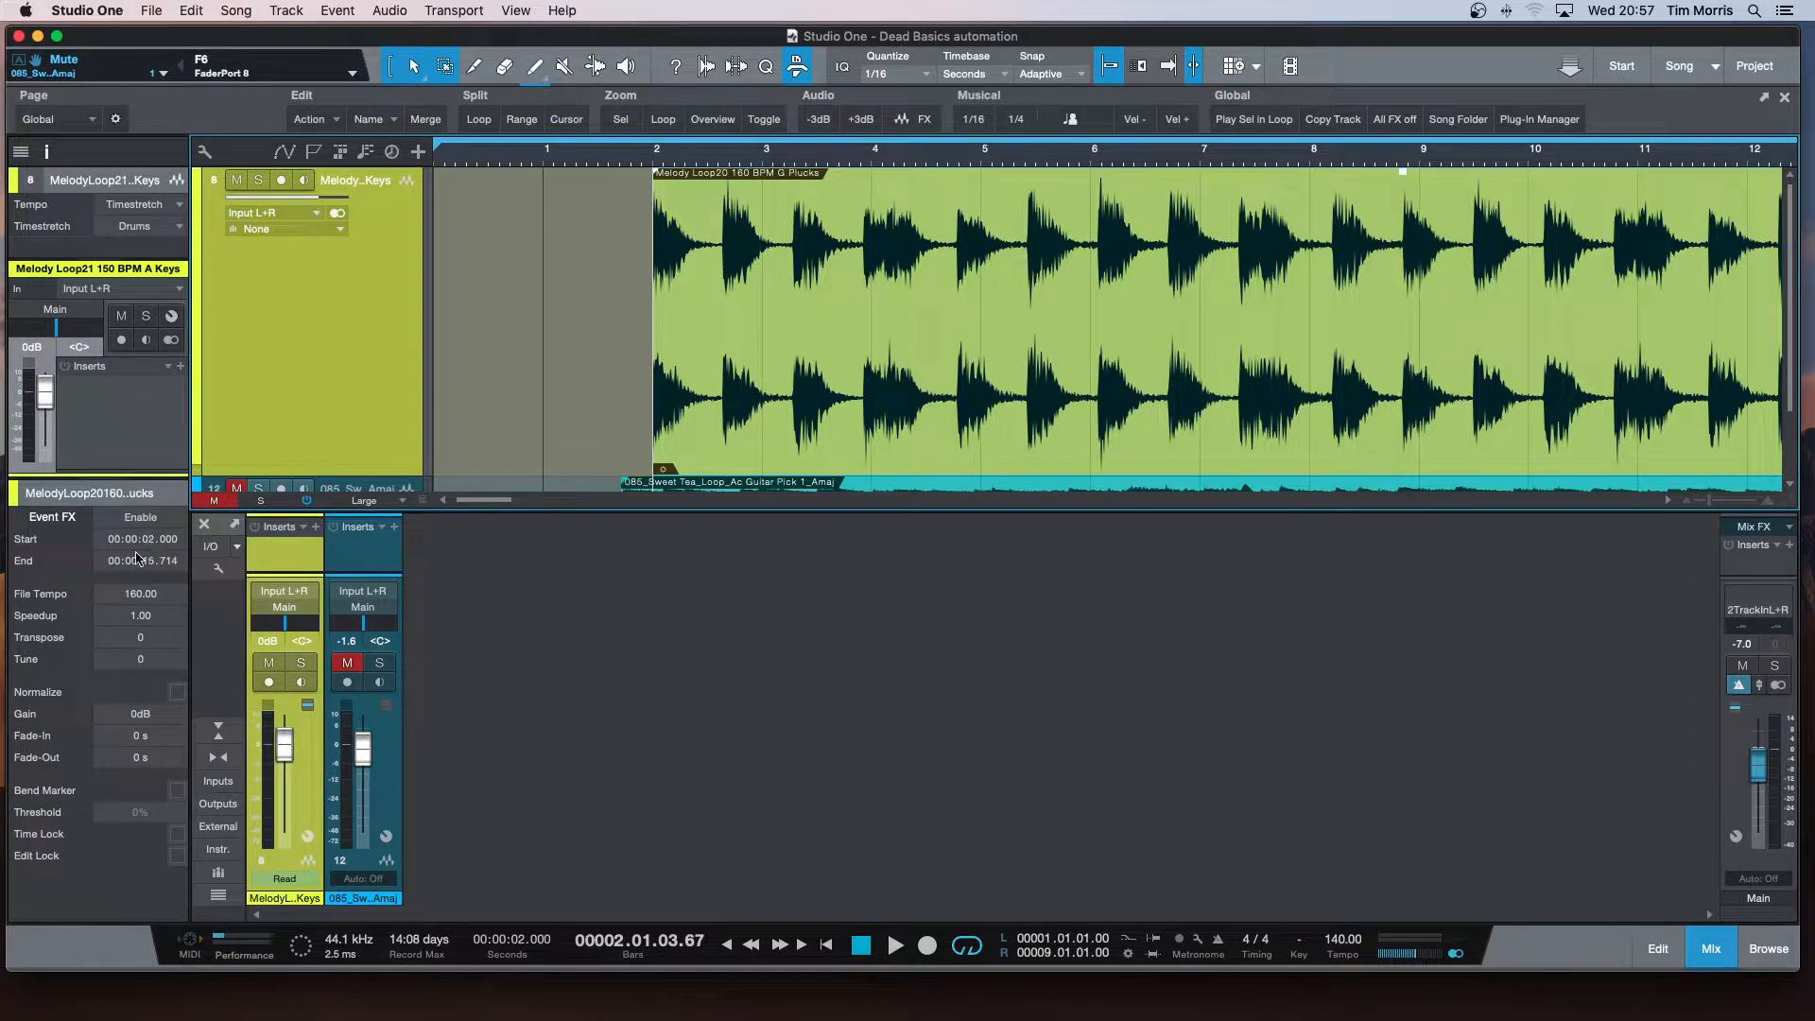
click(150, 546)
scroll(148, 542, down, 1)
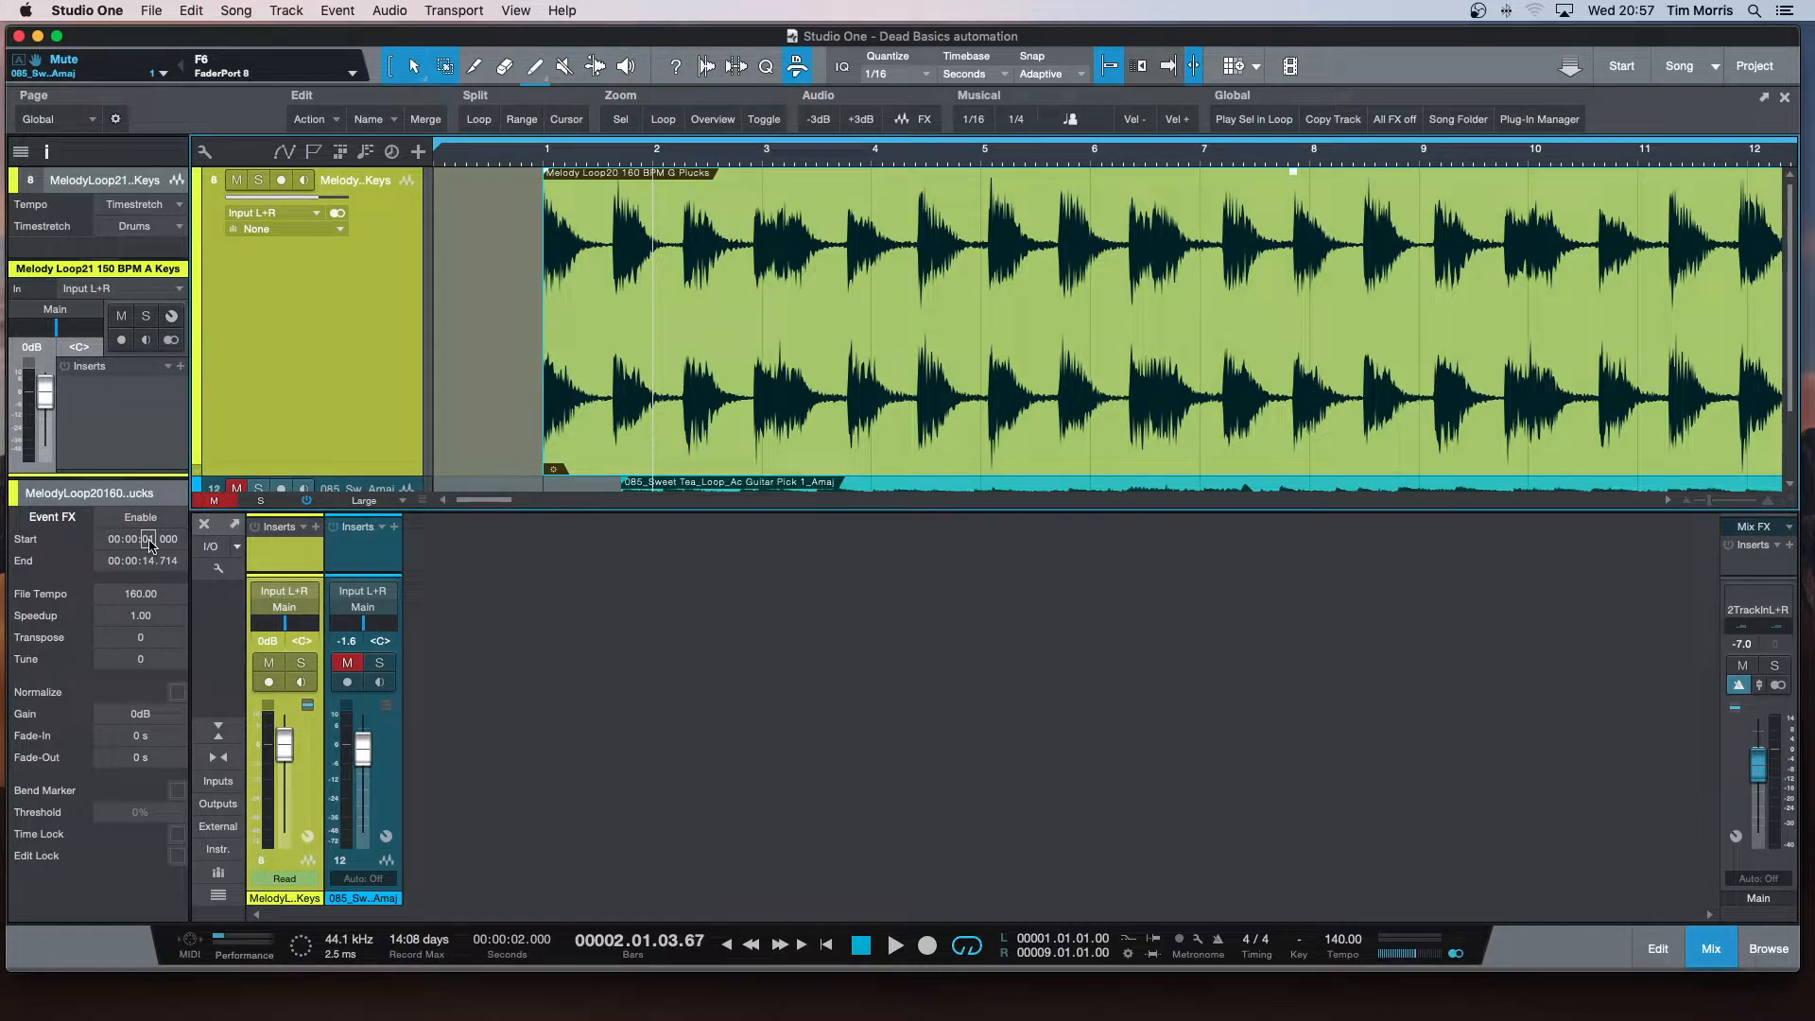
scroll(150, 545, down, 1)
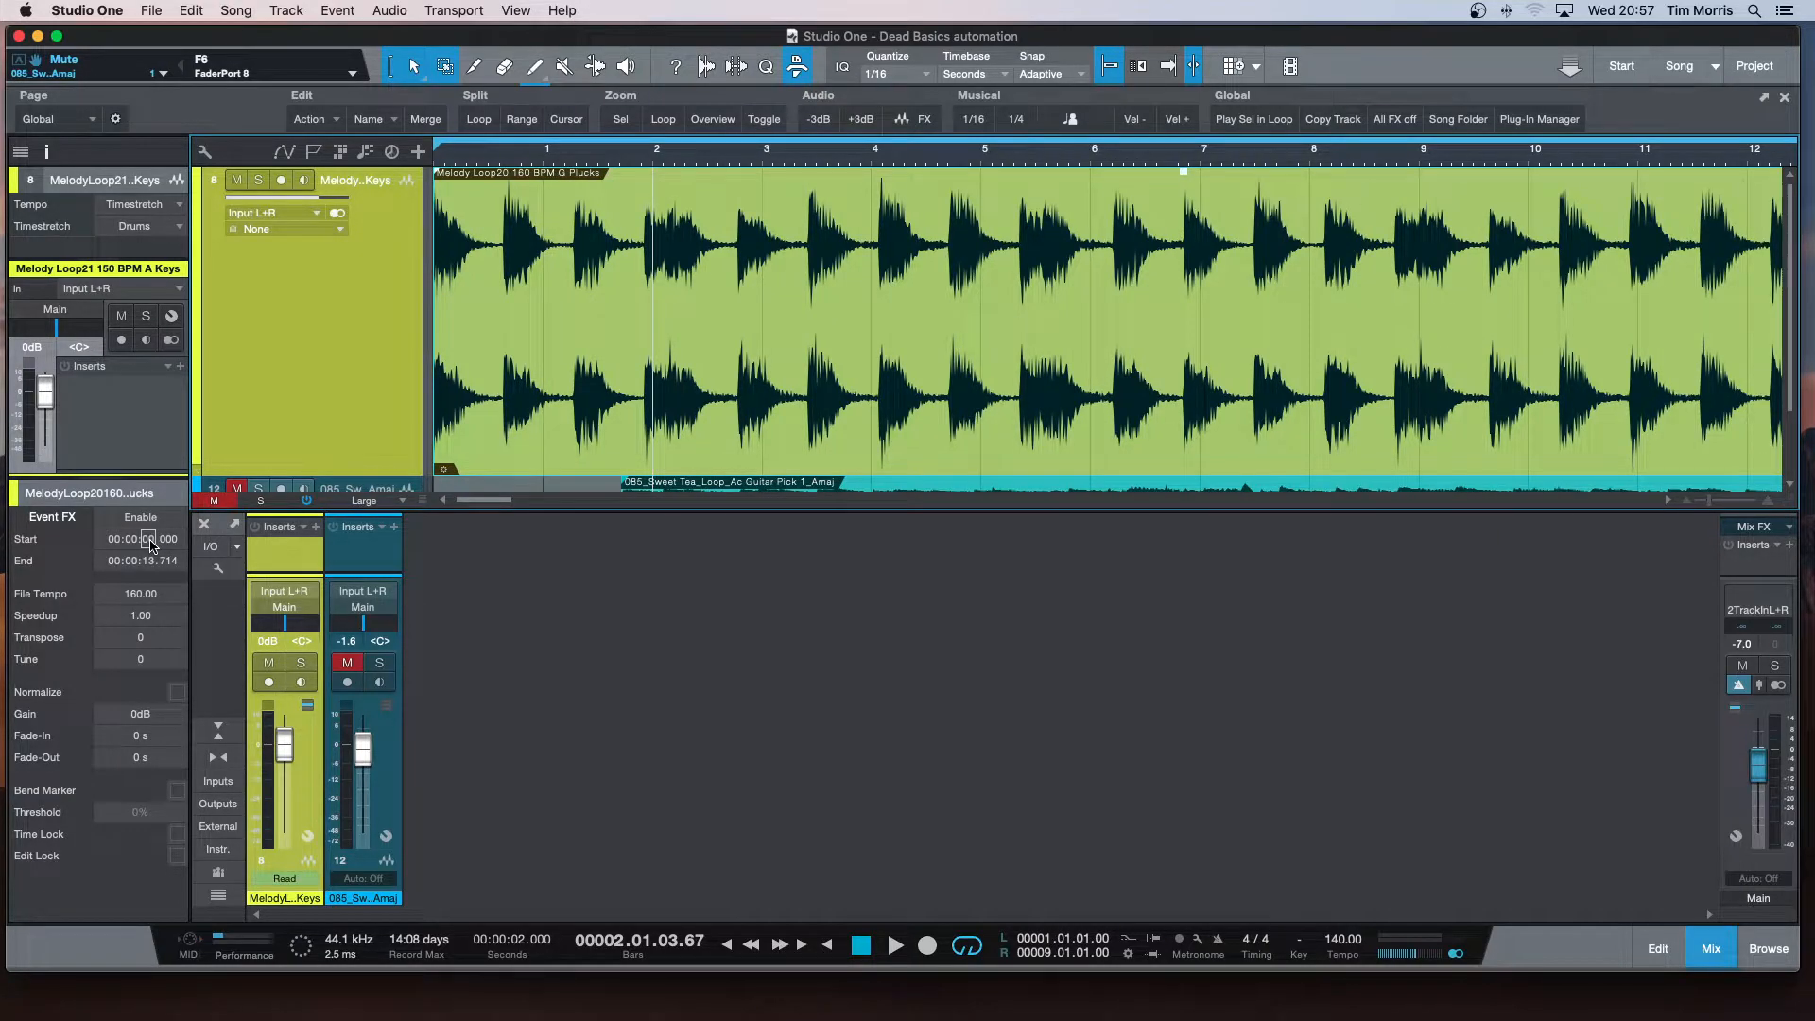
scroll(150, 545, up, 2)
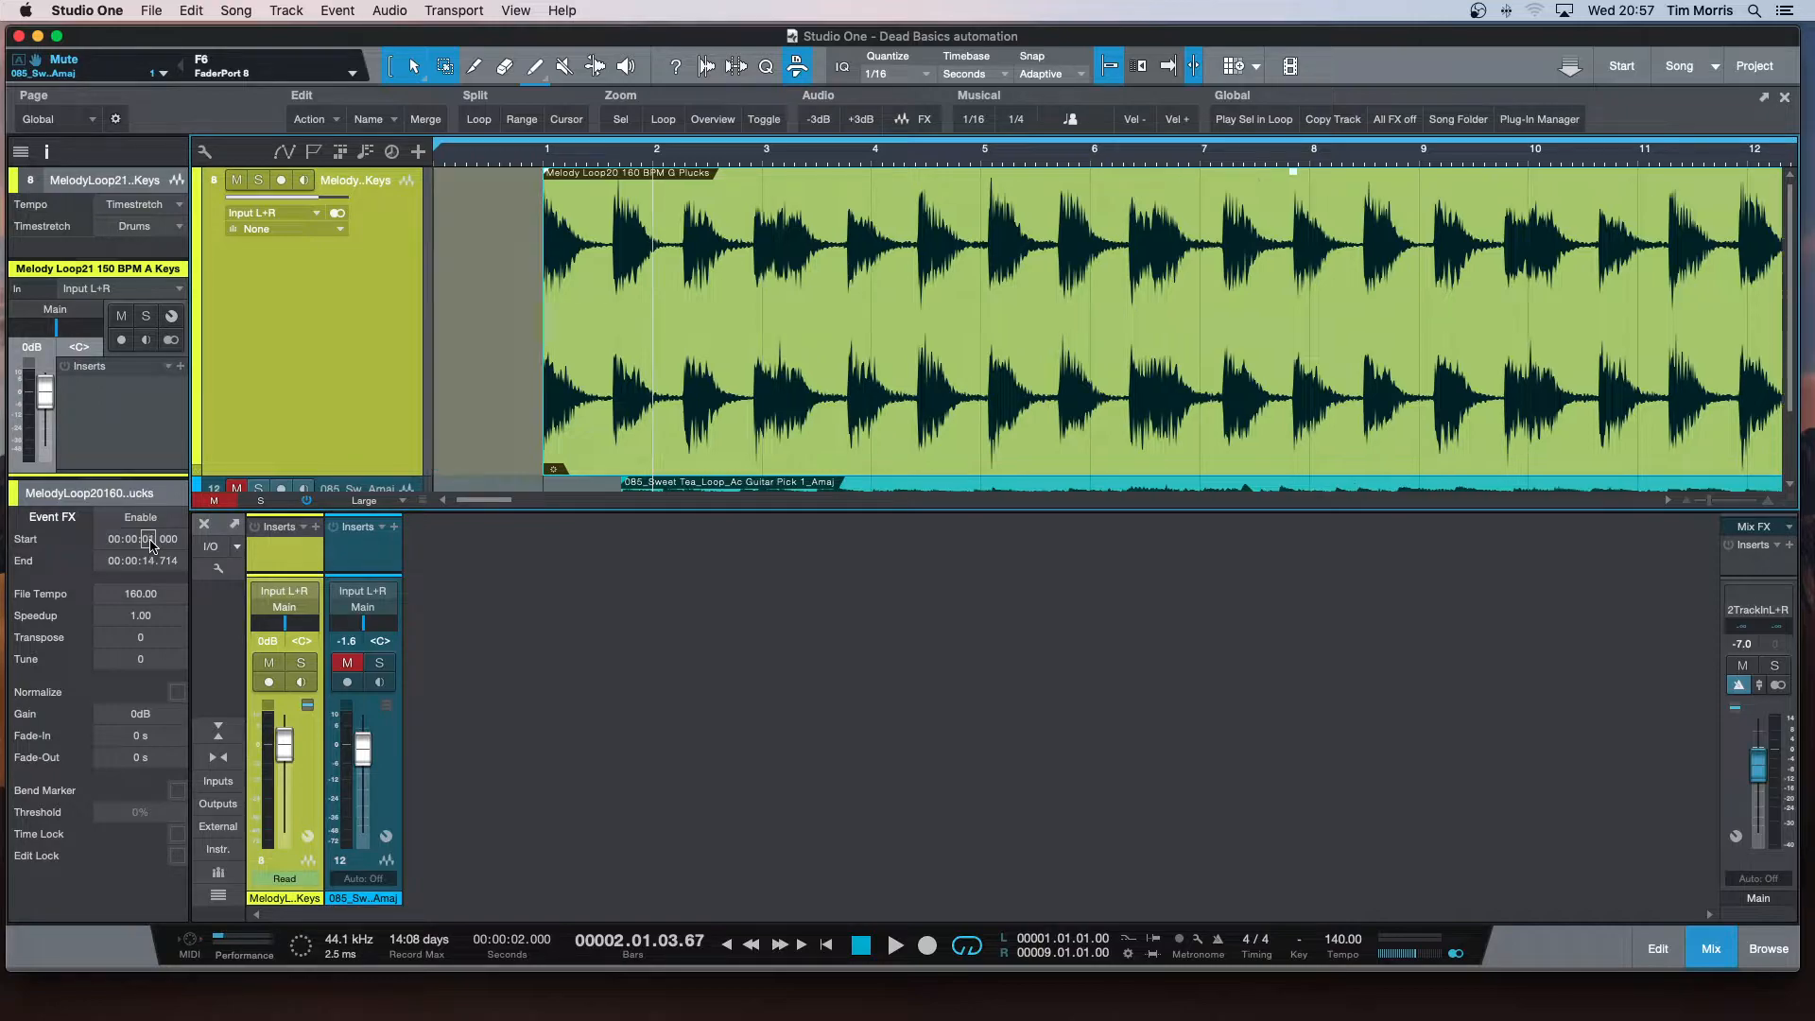
scroll(150, 546, up, 1)
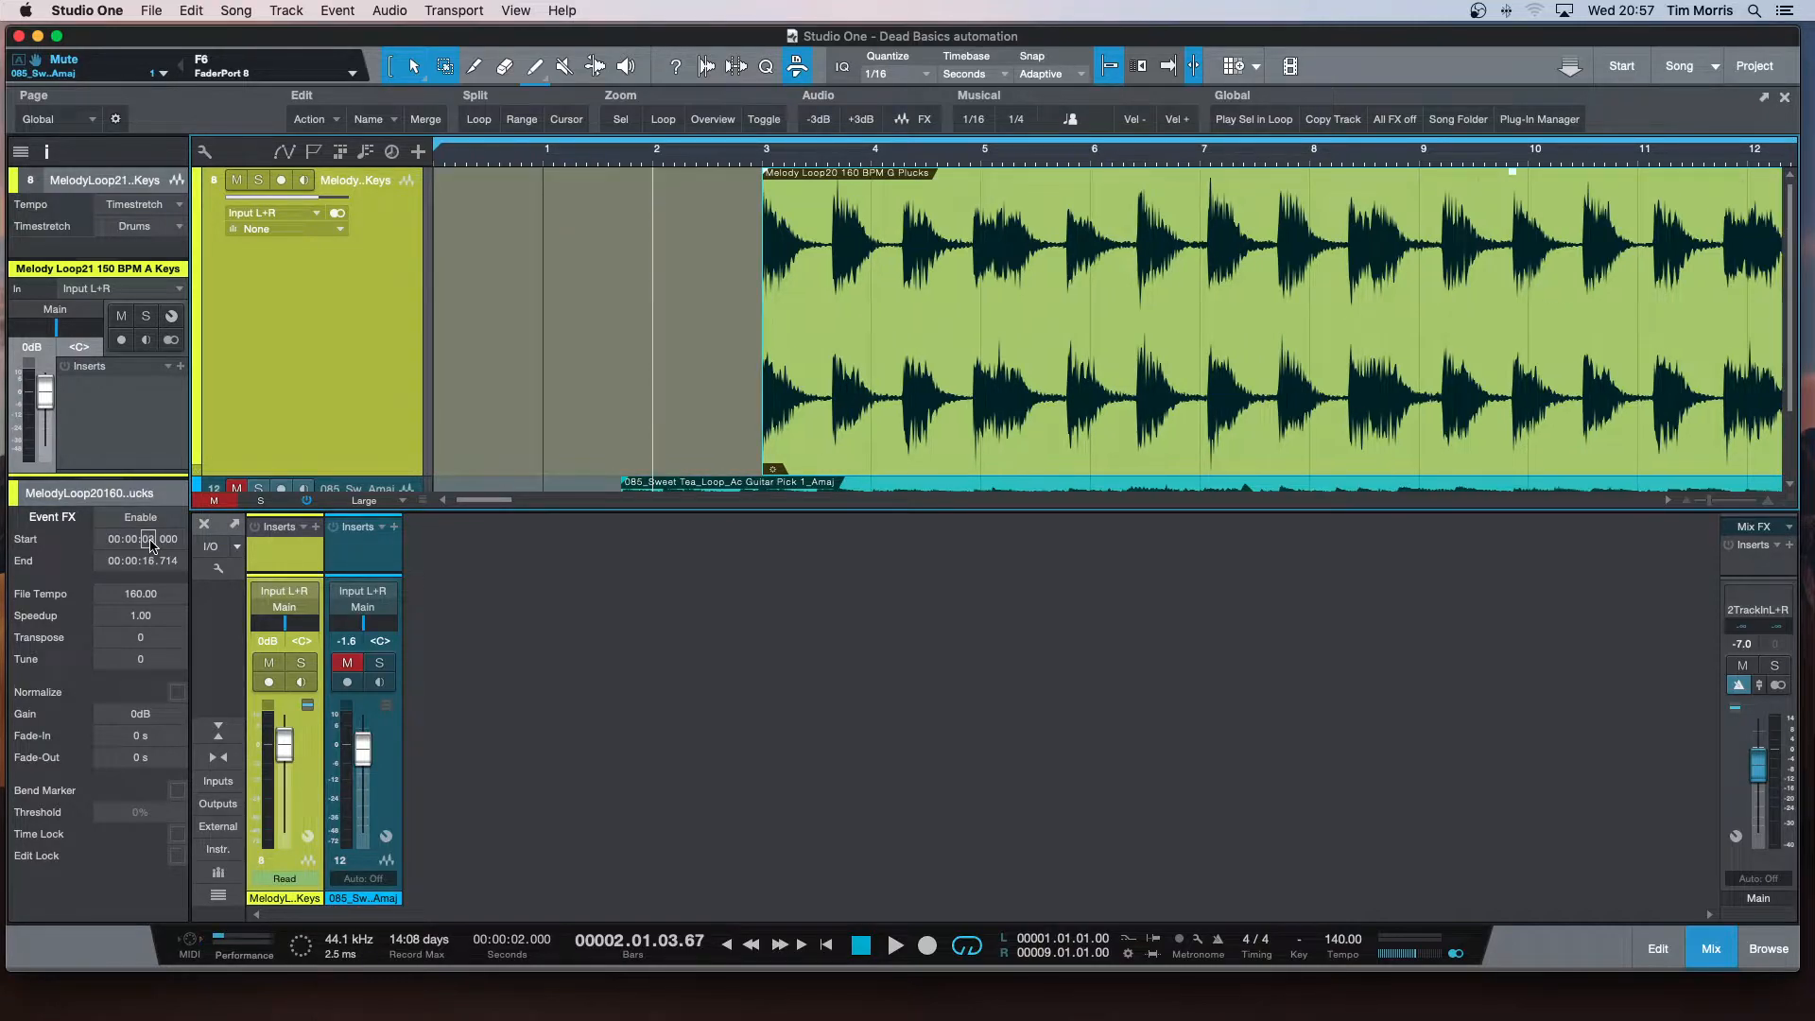
scroll(150, 545, up, 1)
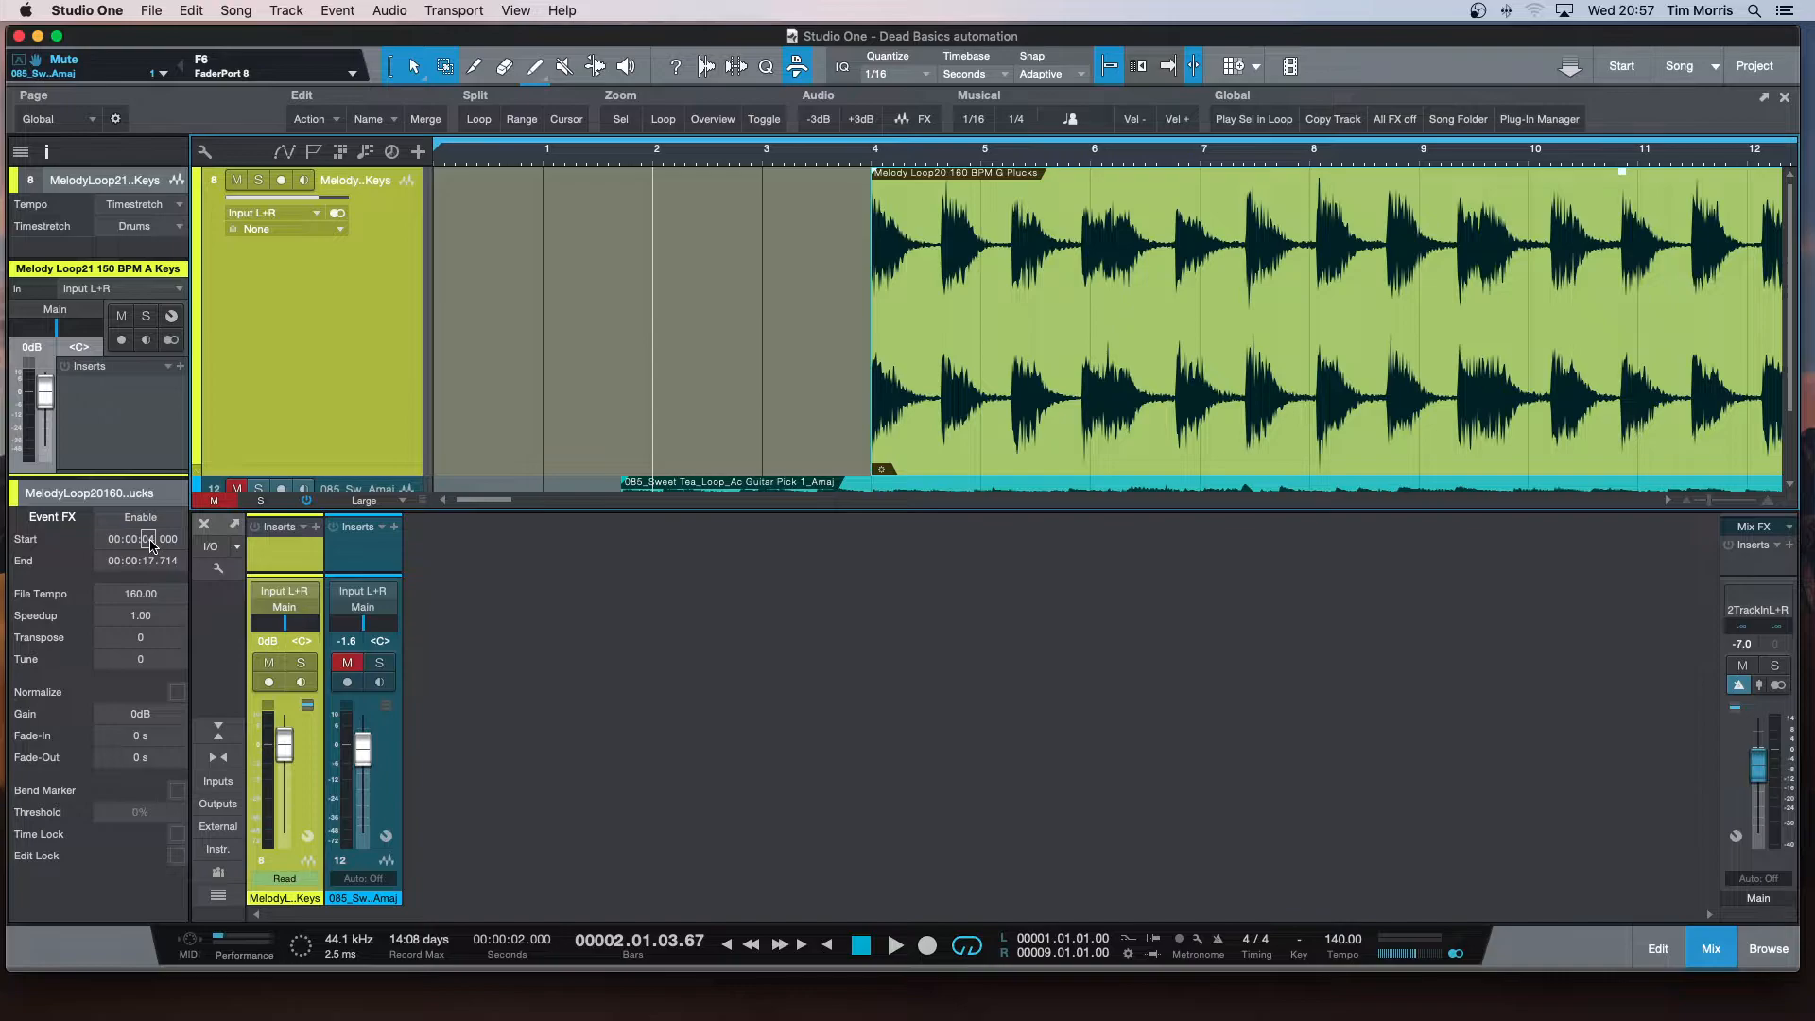
scroll(150, 546, down, 2)
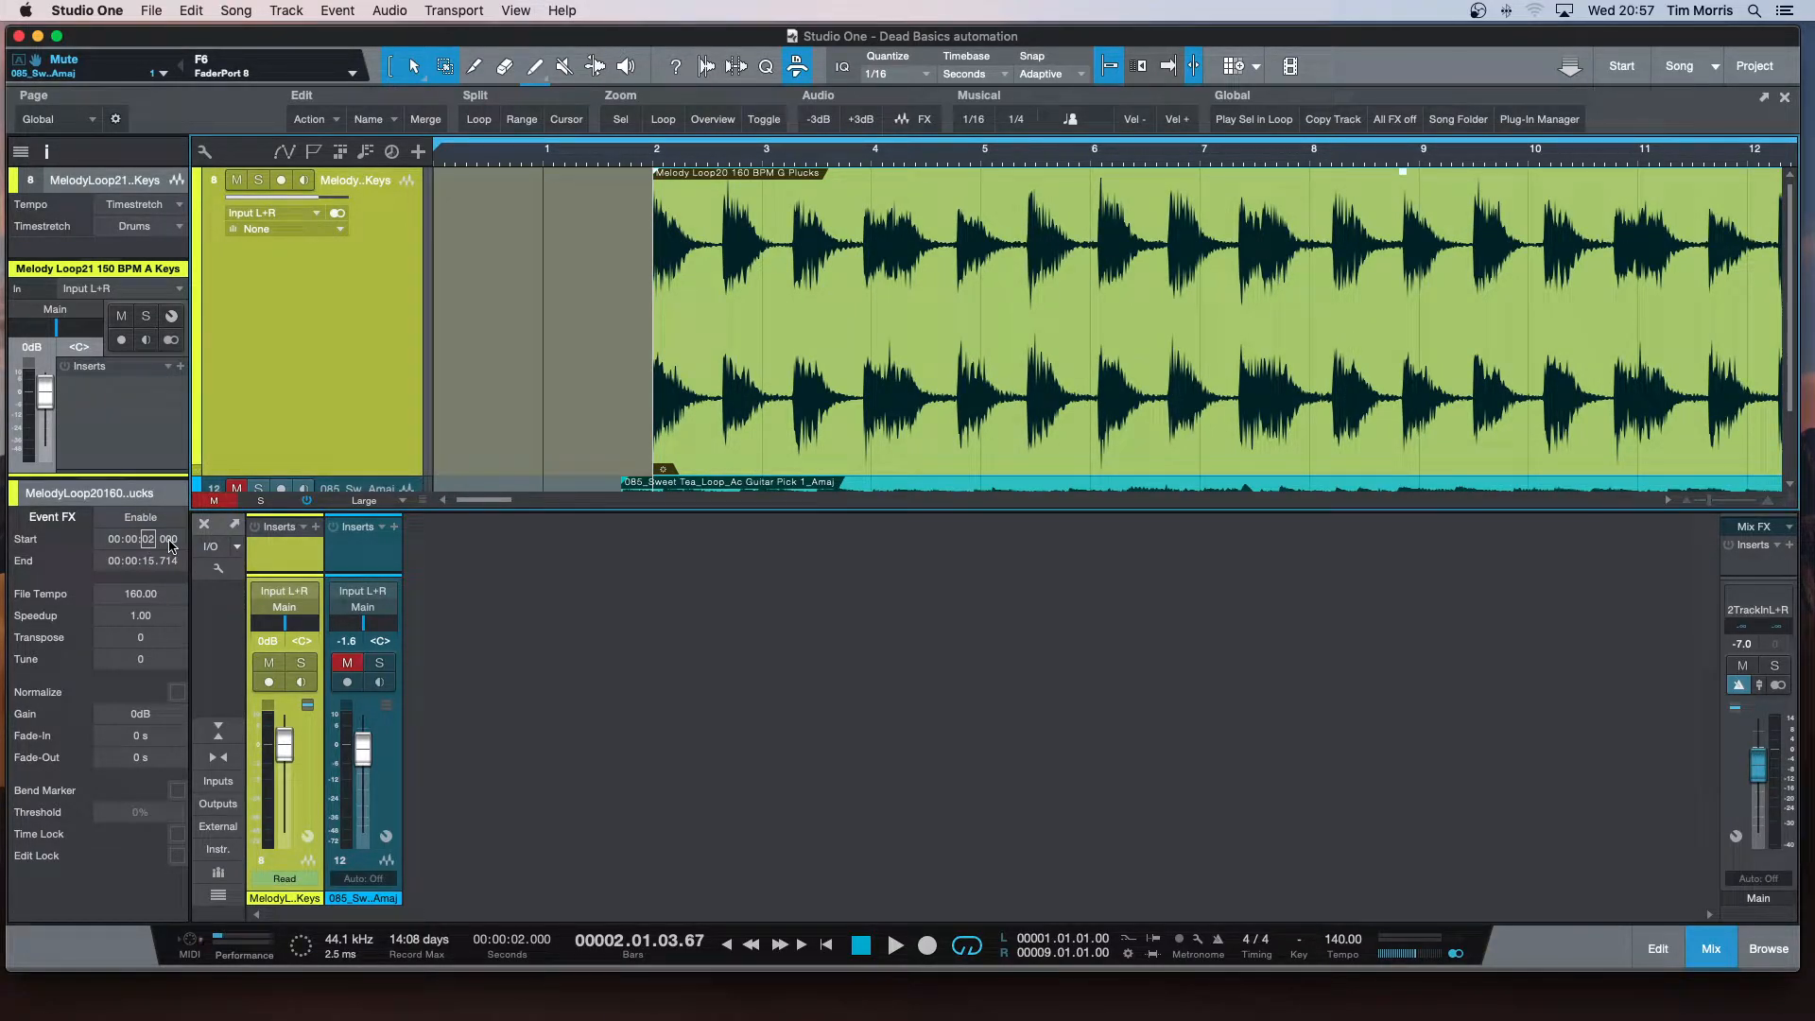
Step: Nudge the melody event's start time earlier in milliseconds to 00:00:01.941
scroll(173, 544, down, 1)
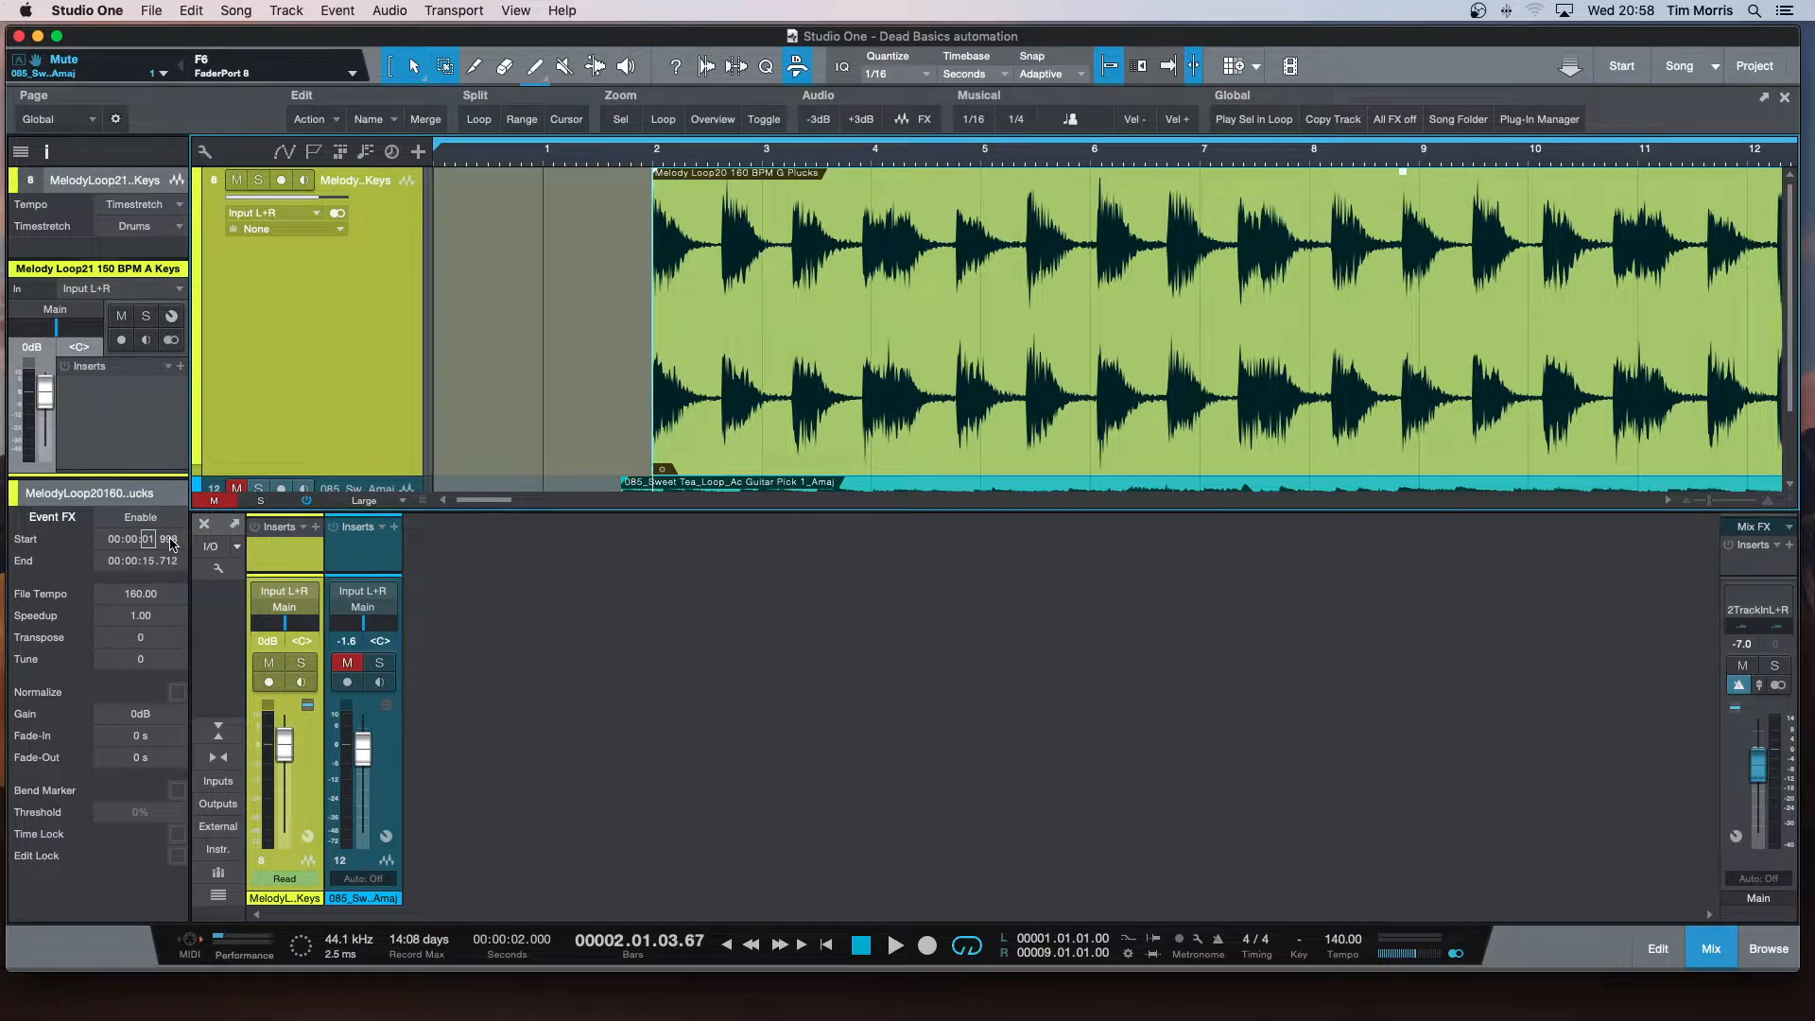
scroll(172, 543, down, 2)
scroll(172, 544, down, 3)
scroll(172, 544, down, 7)
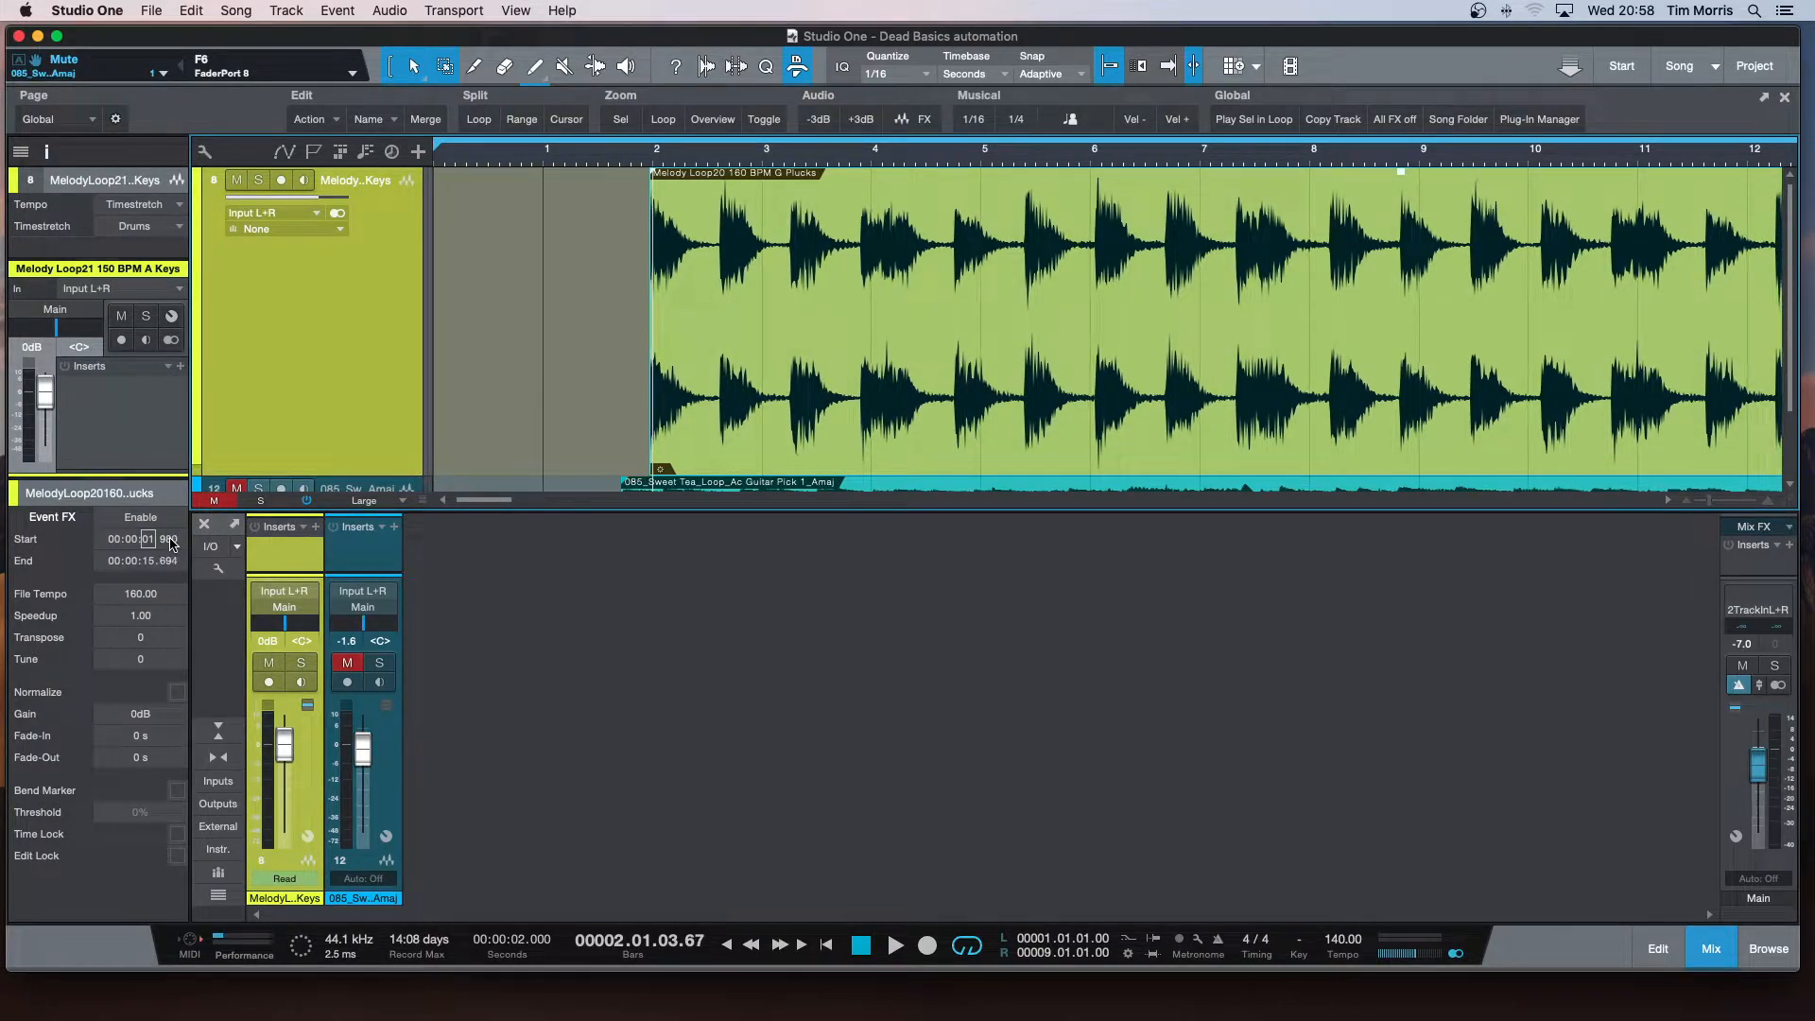
scroll(172, 544, down, 13)
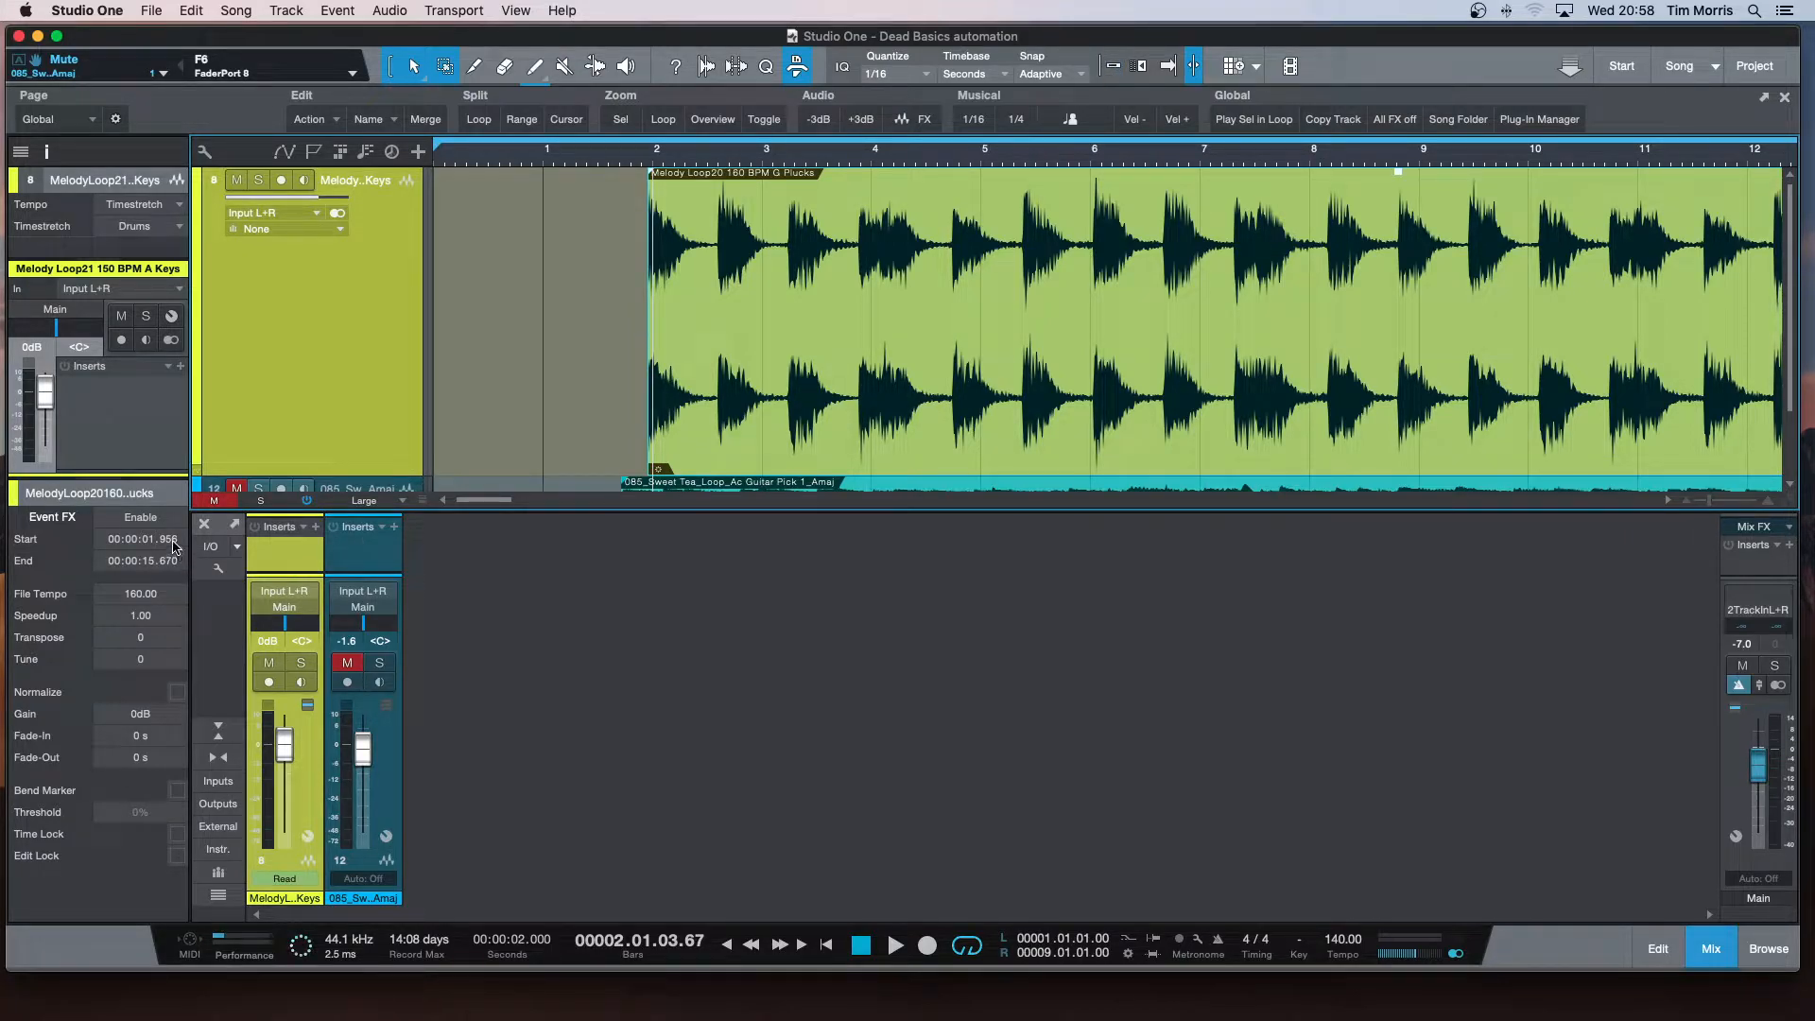
scroll(174, 543, down, 2)
scroll(174, 543, down, 9)
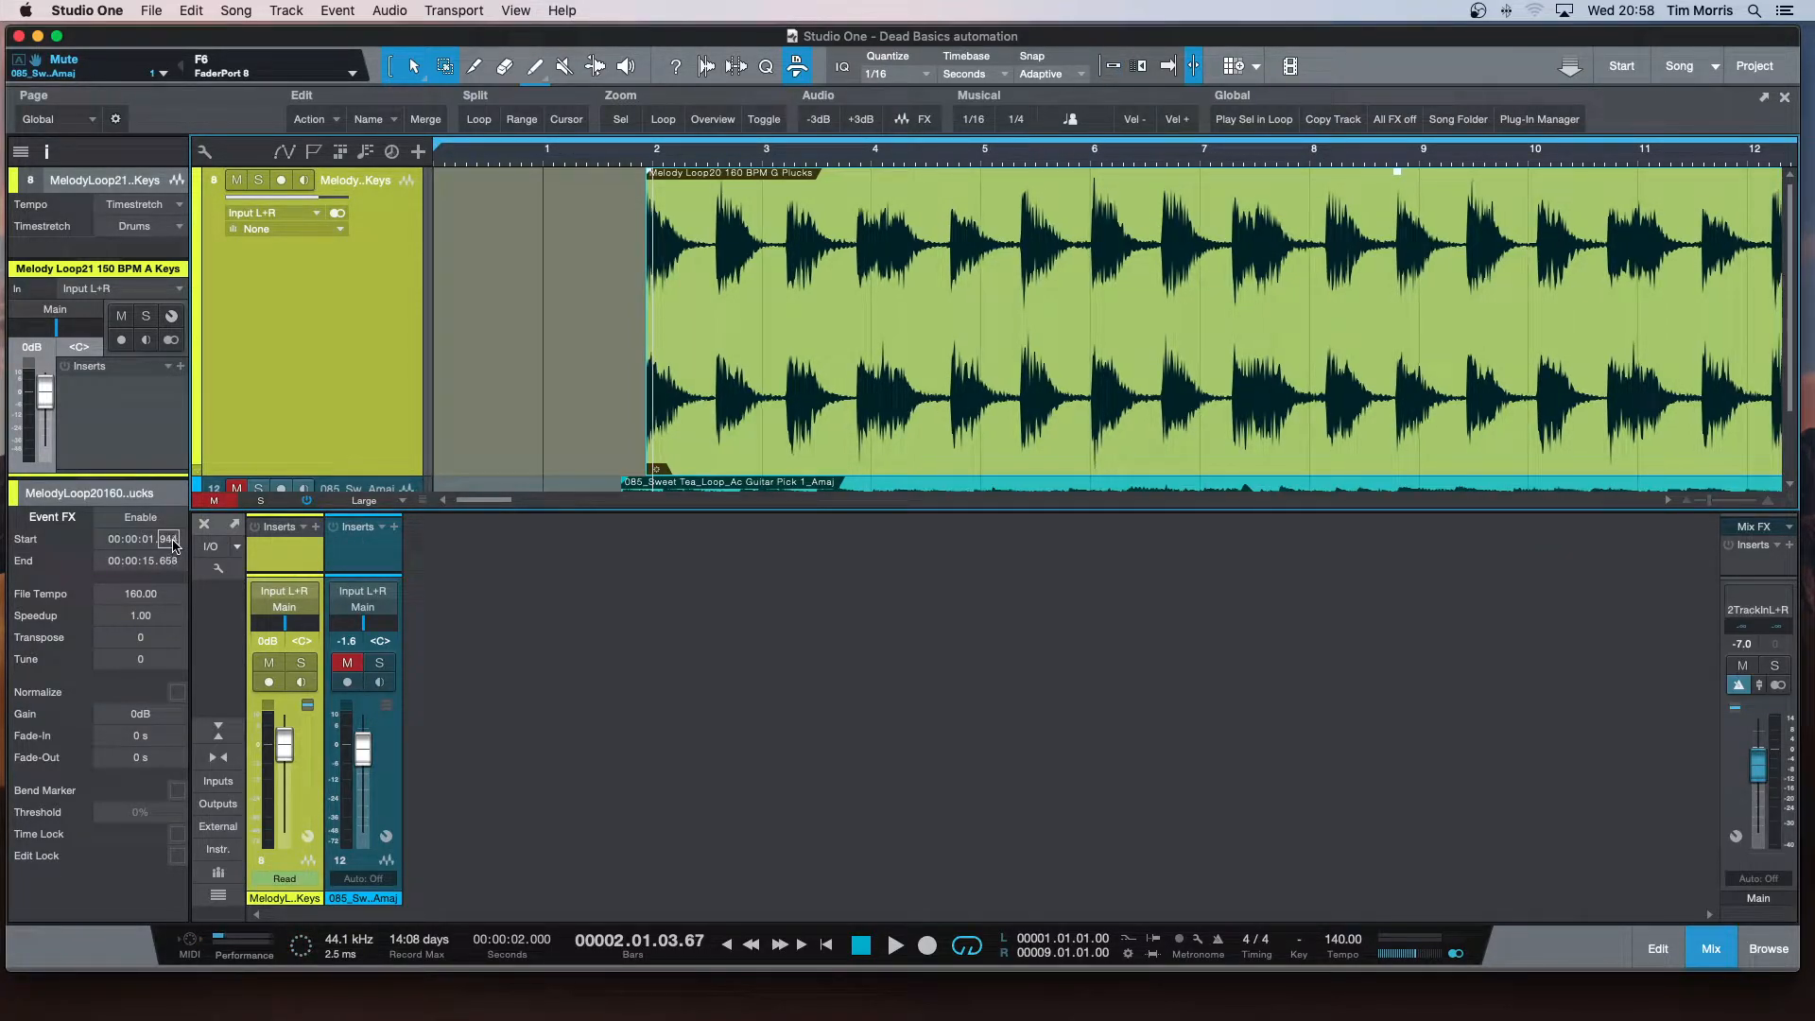
Step: Nudge the melody event's start back and forth in milliseconds around the 2-second mark, ending at about 1.925 seconds
scroll(680, 162, up, 10)
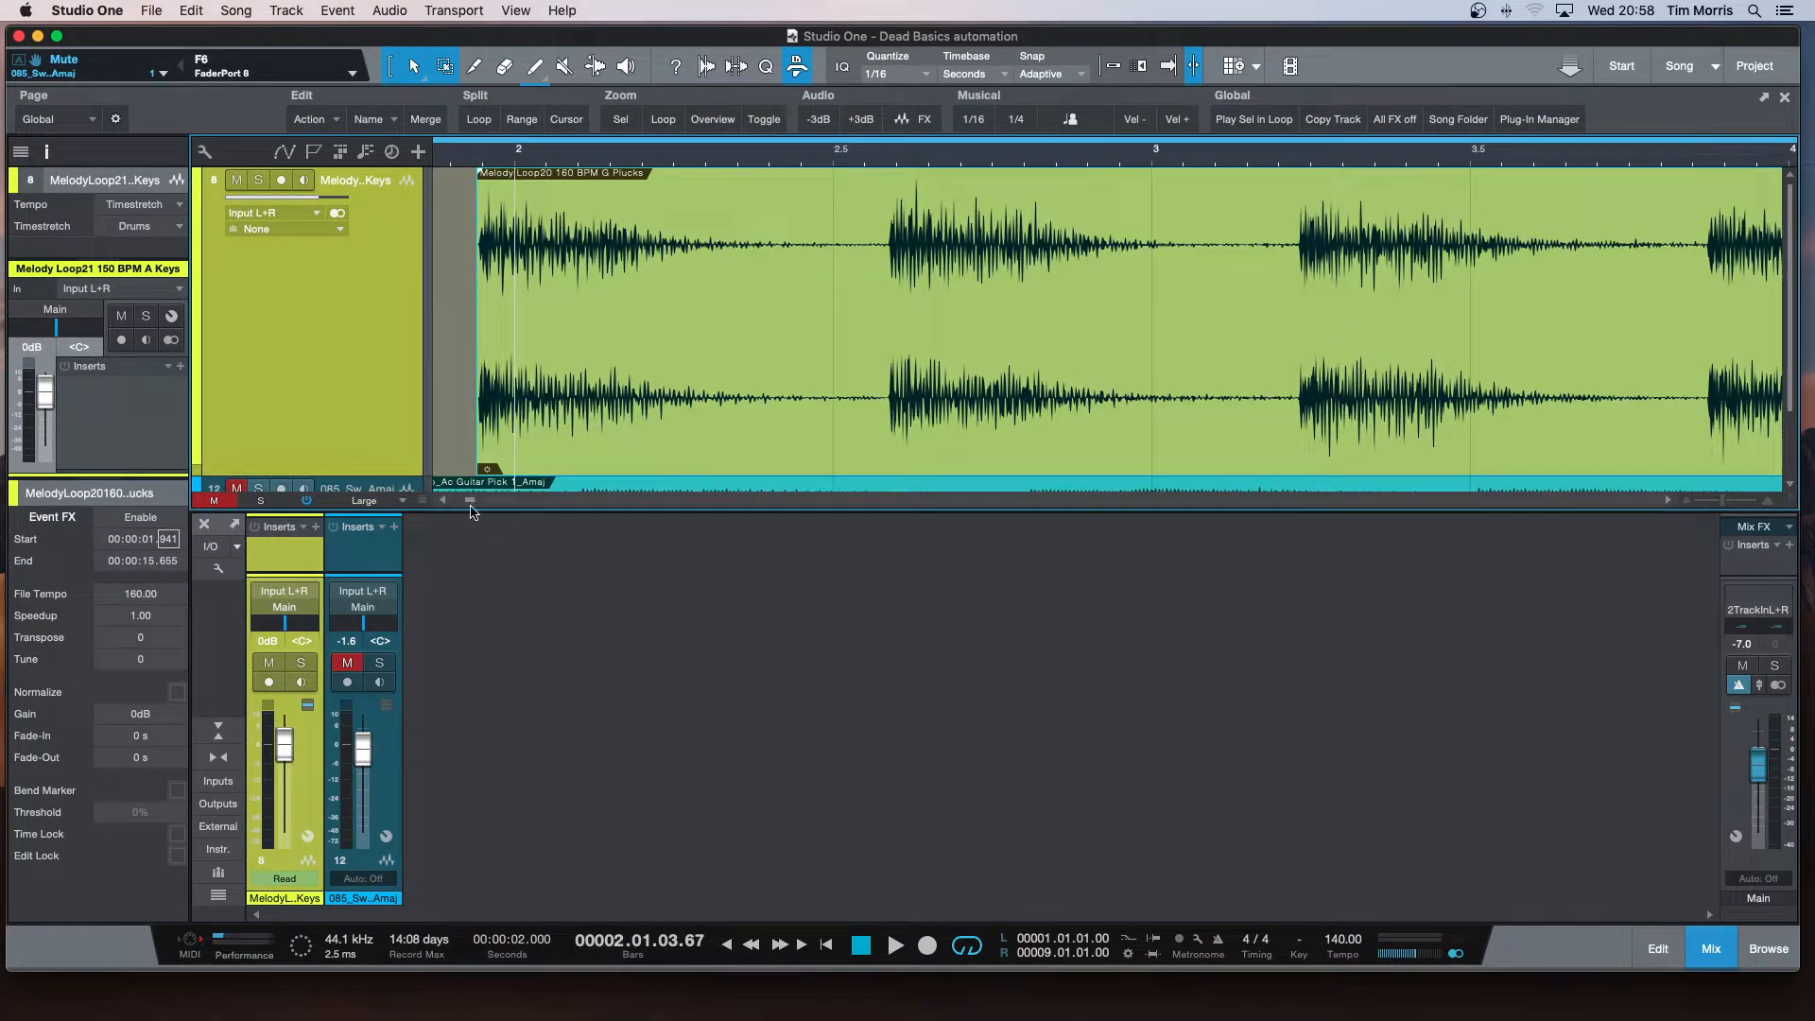
drag(470, 501, 469, 505)
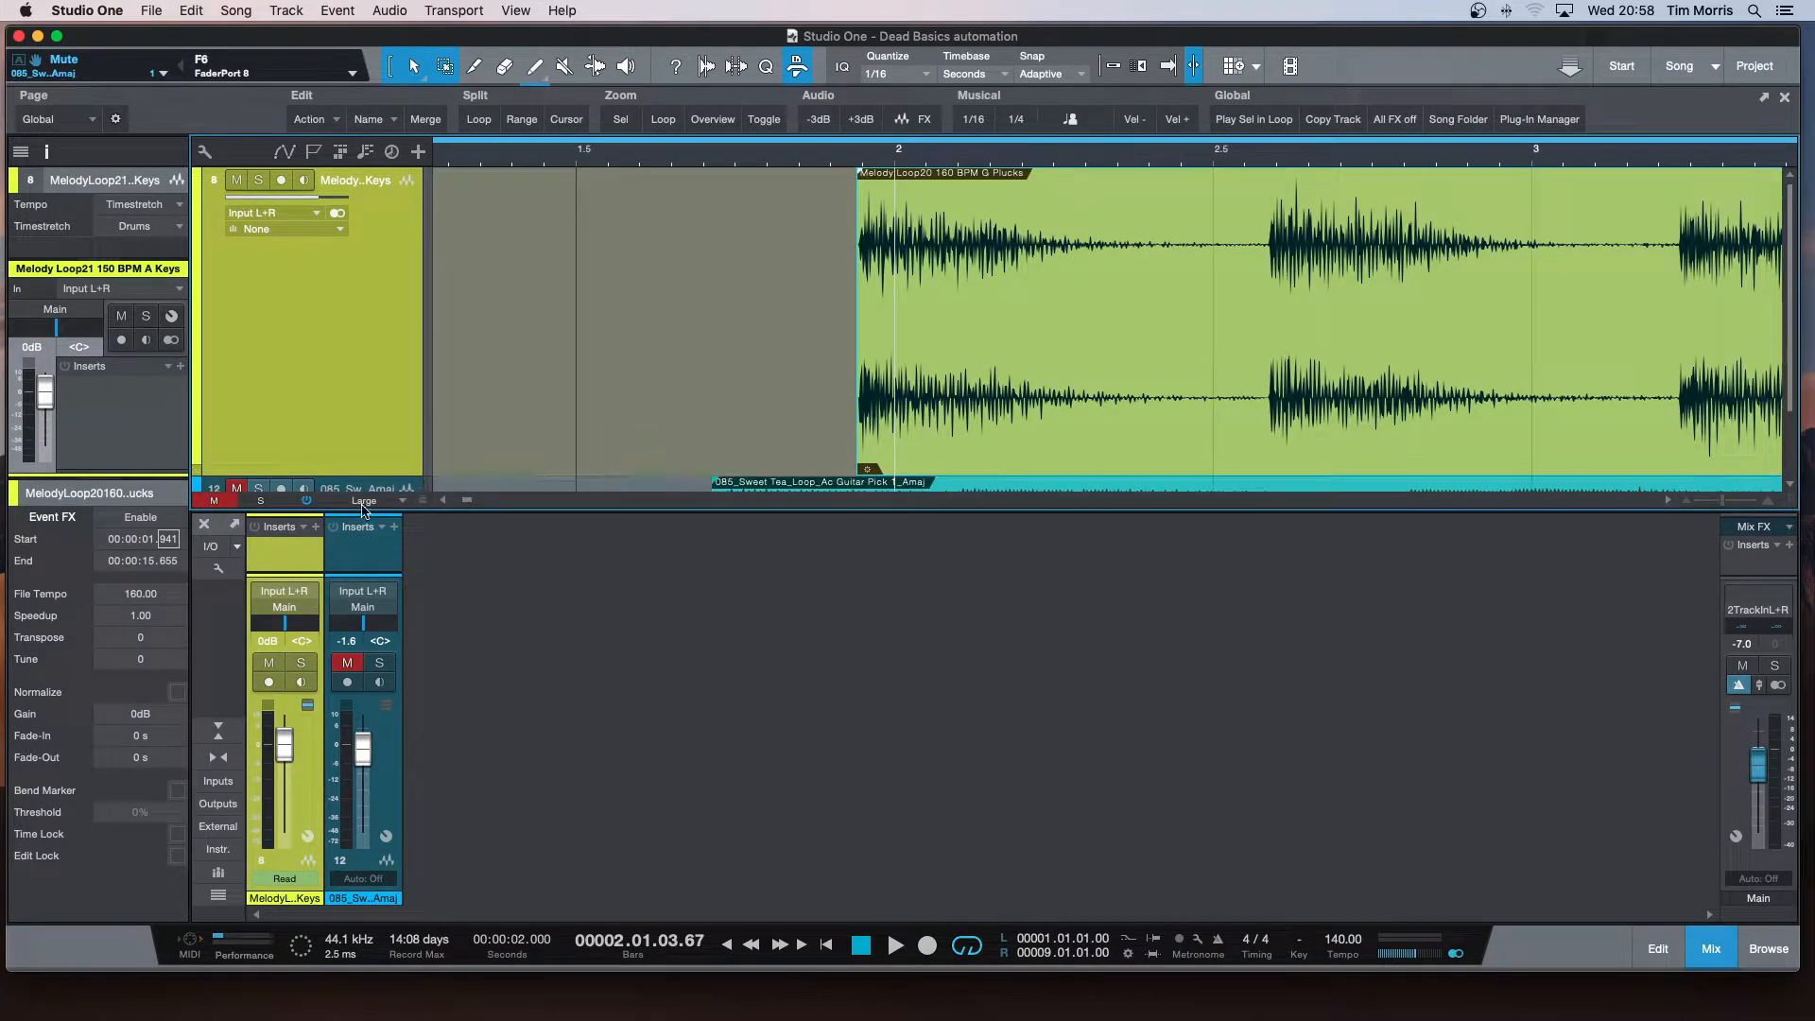
scroll(172, 544, down, 1)
scroll(172, 543, up, 3)
scroll(172, 544, down, 10)
scroll(172, 543, down, 15)
scroll(172, 544, down, 4)
scroll(172, 544, up, 7)
scroll(172, 544, up, 13)
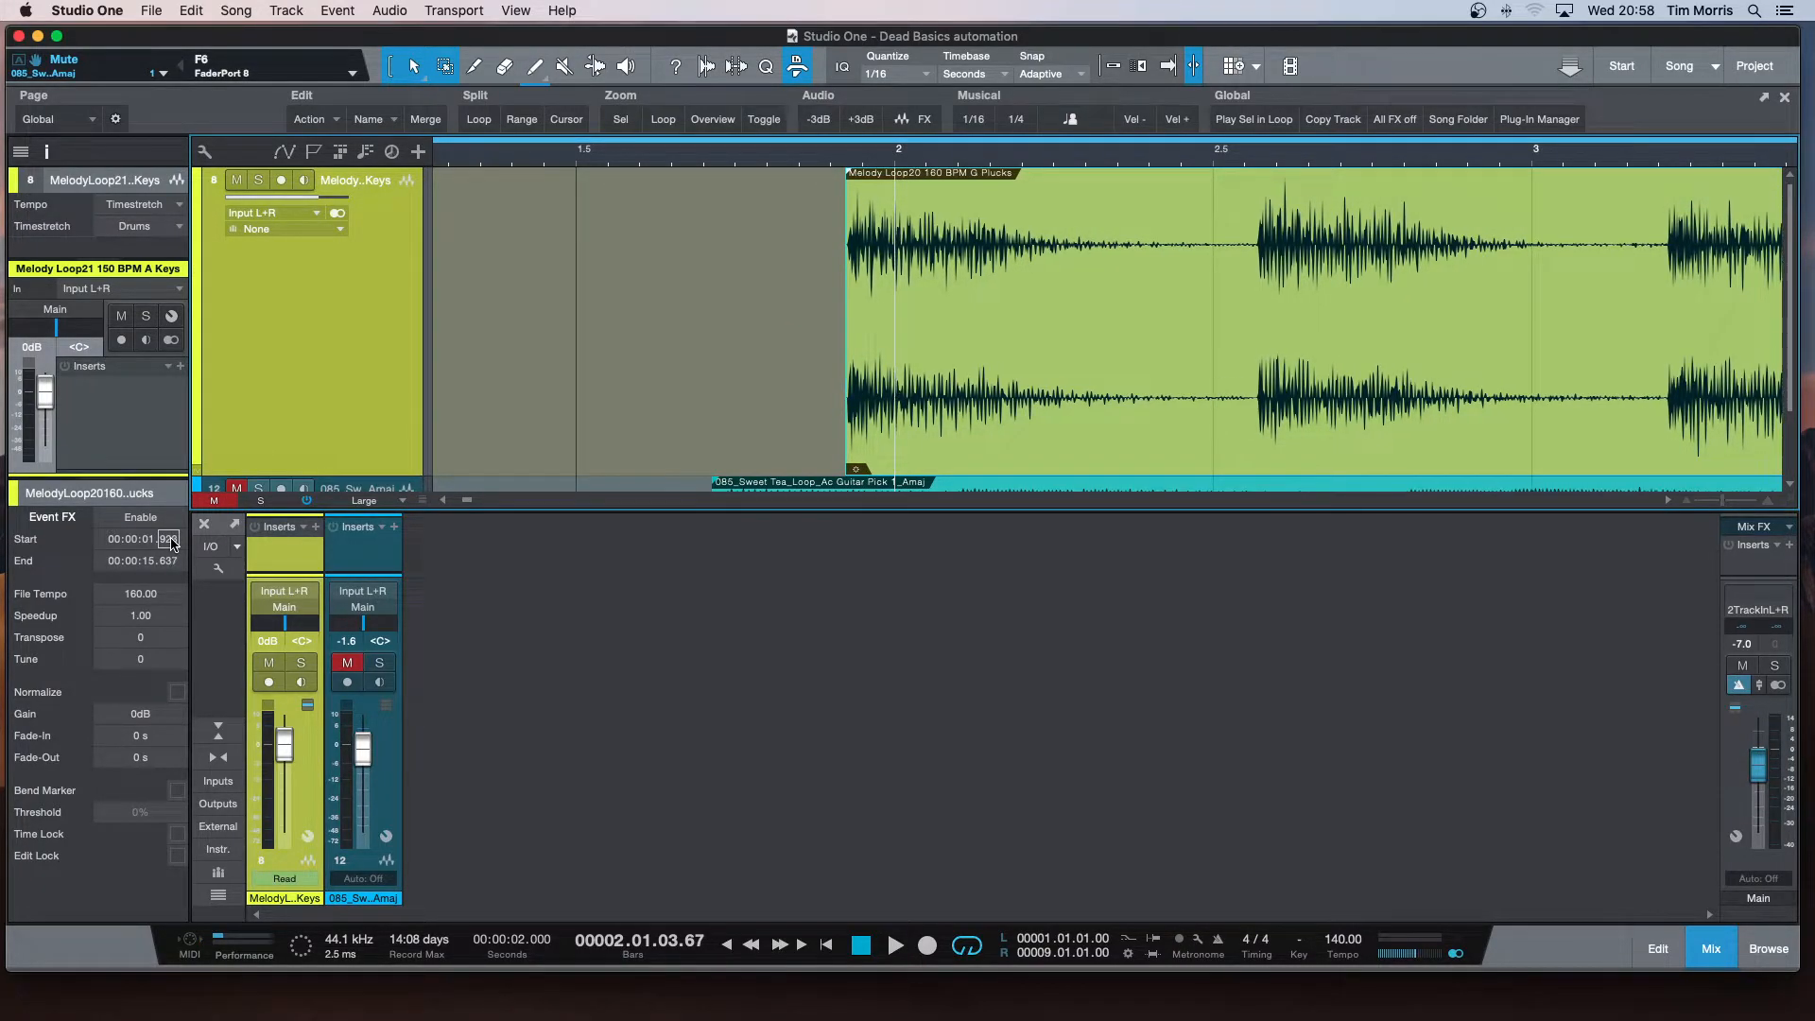
scroll(172, 544, down, 4)
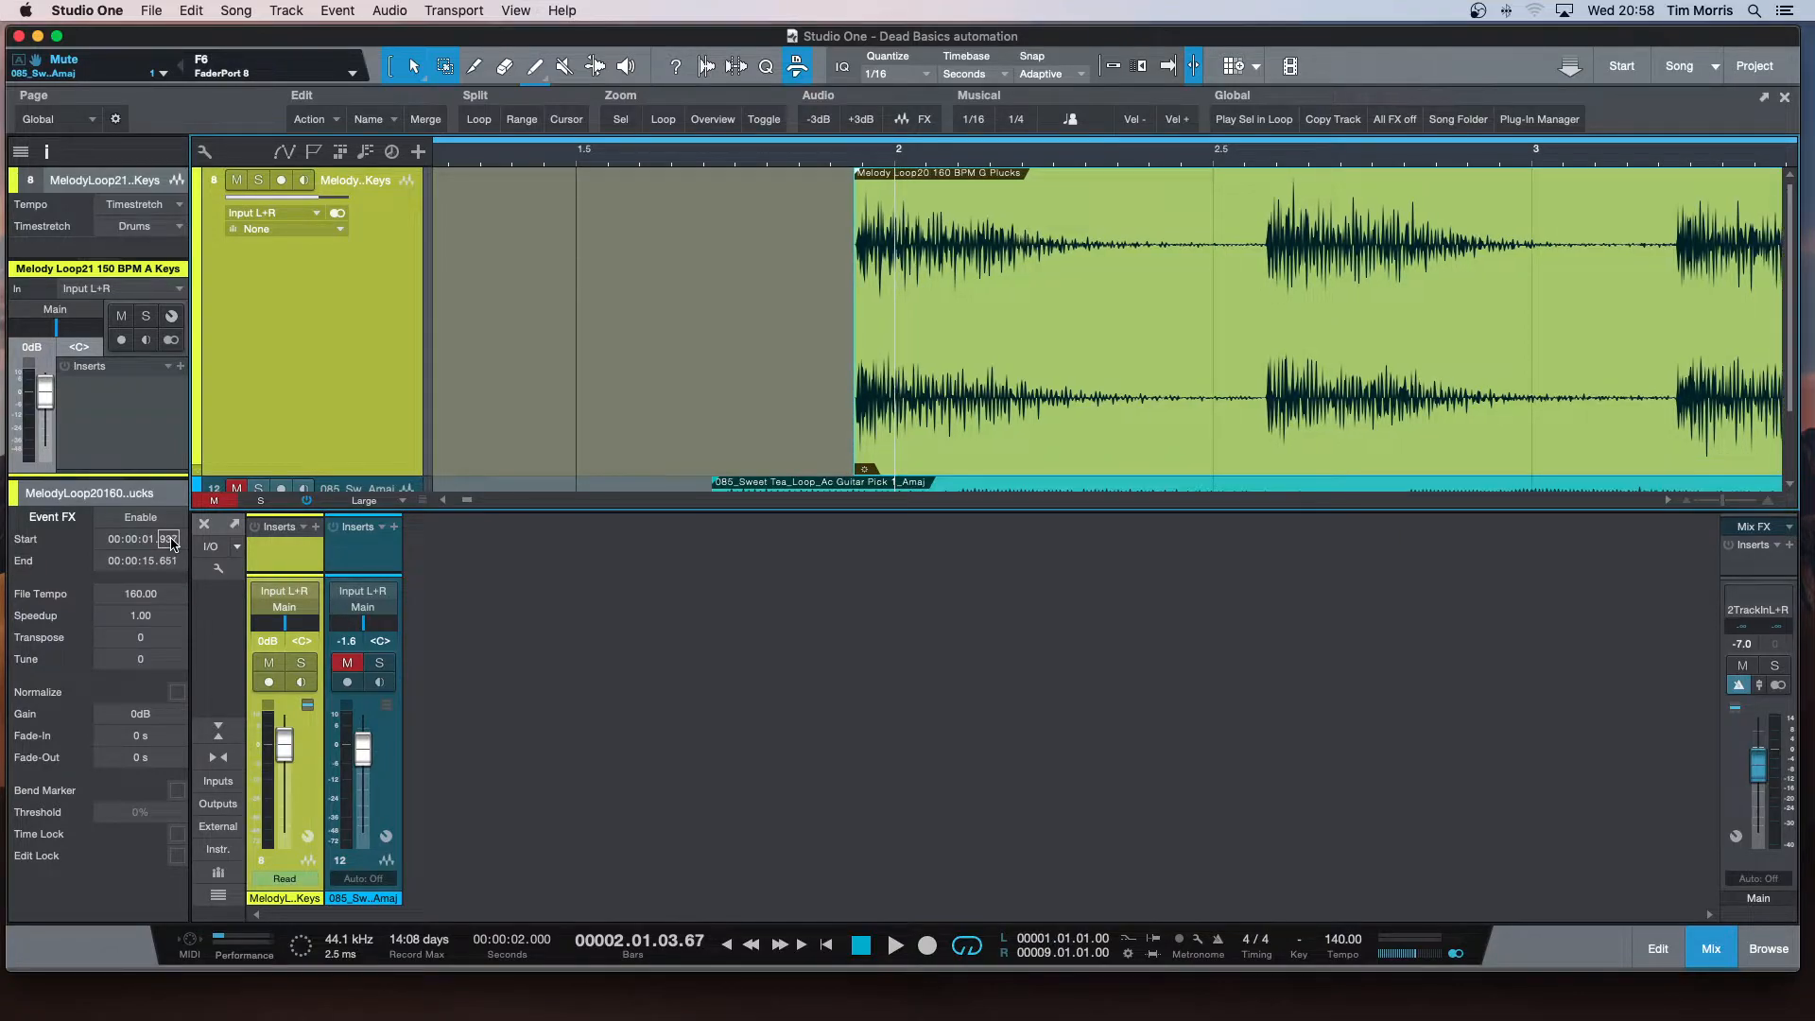
scroll(172, 543, down, 15)
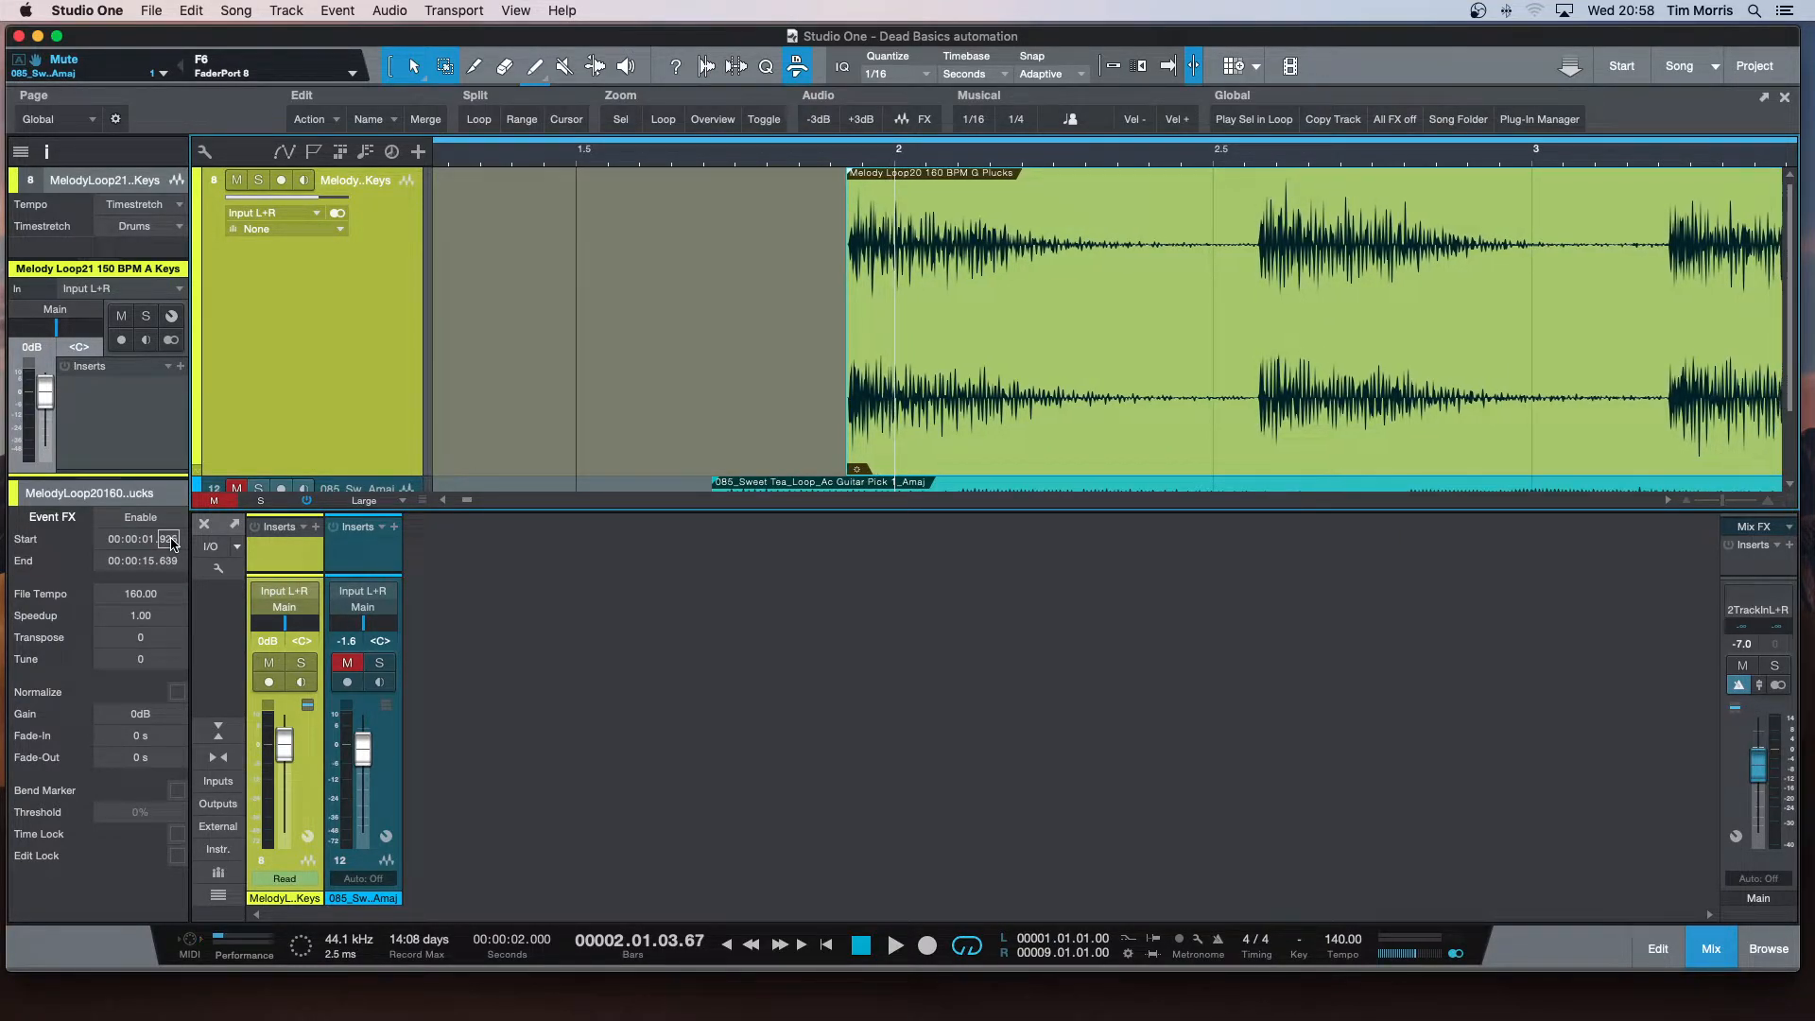
Step: Shift the melody event's start earlier in milliseconds to 00:00:01.909, and step its seconds down to start at 00:00:00.000
scroll(172, 543, down, 4)
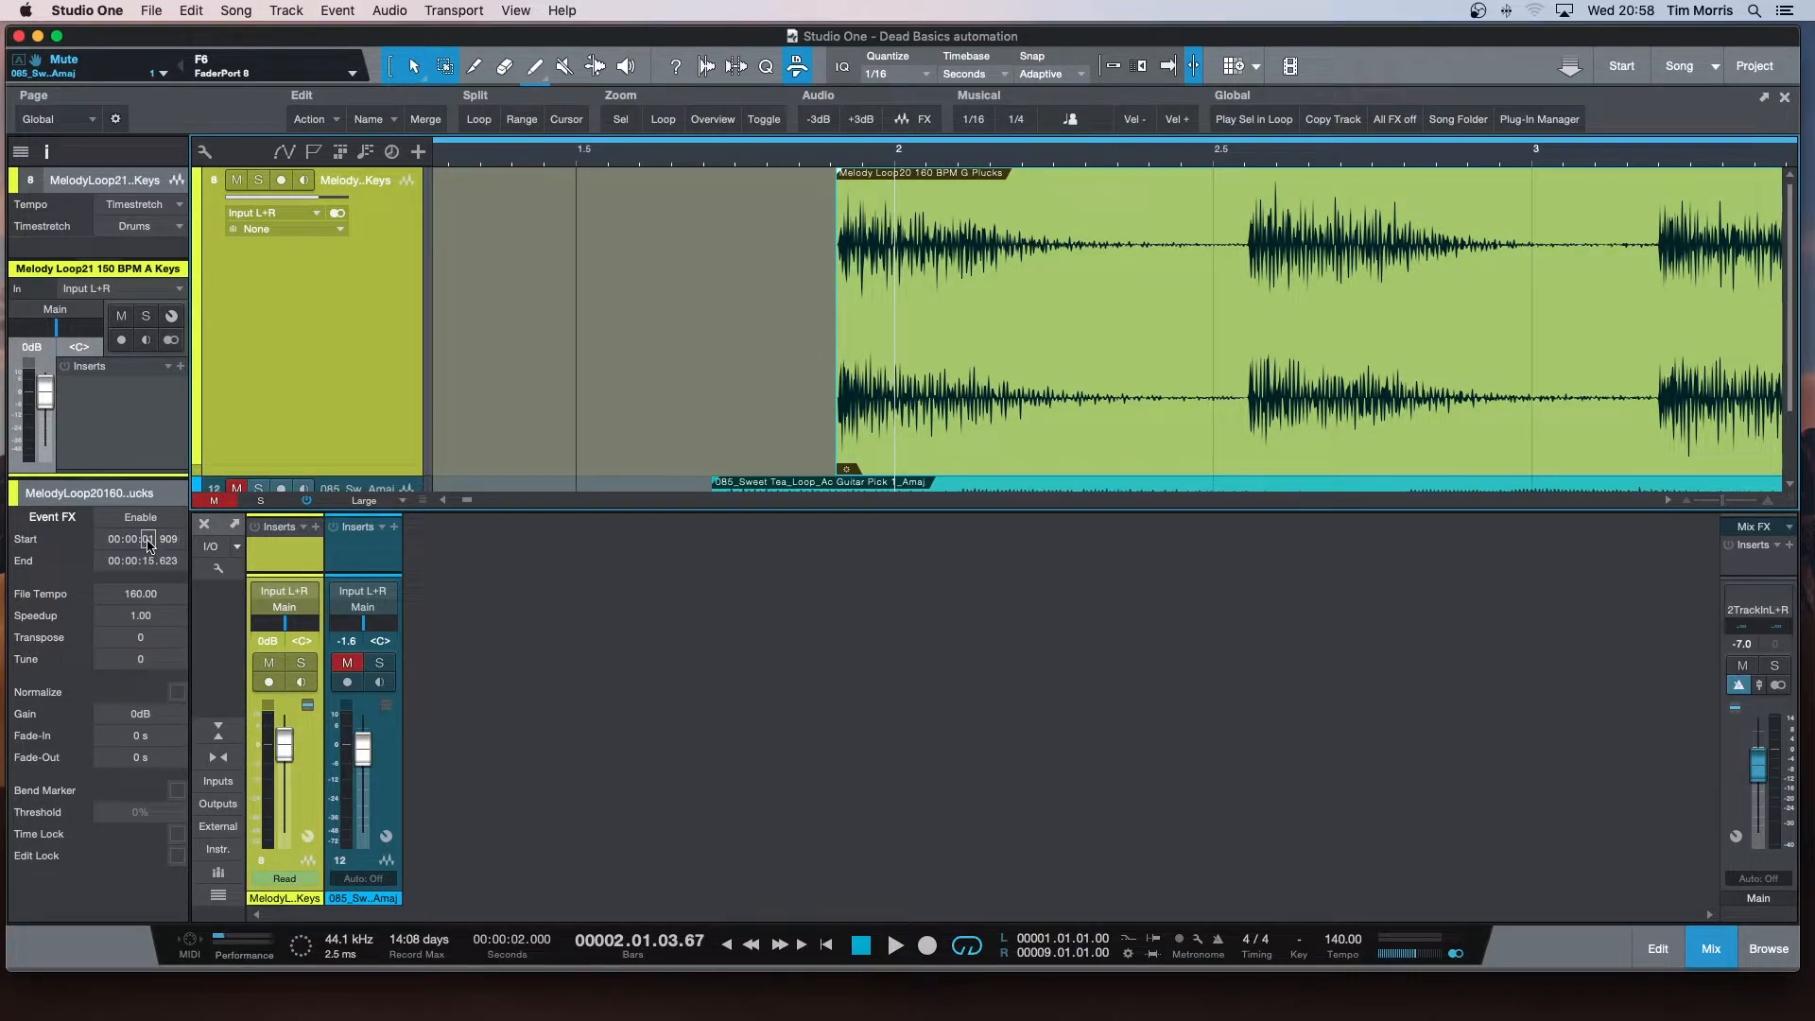
scroll(149, 544, down, 1)
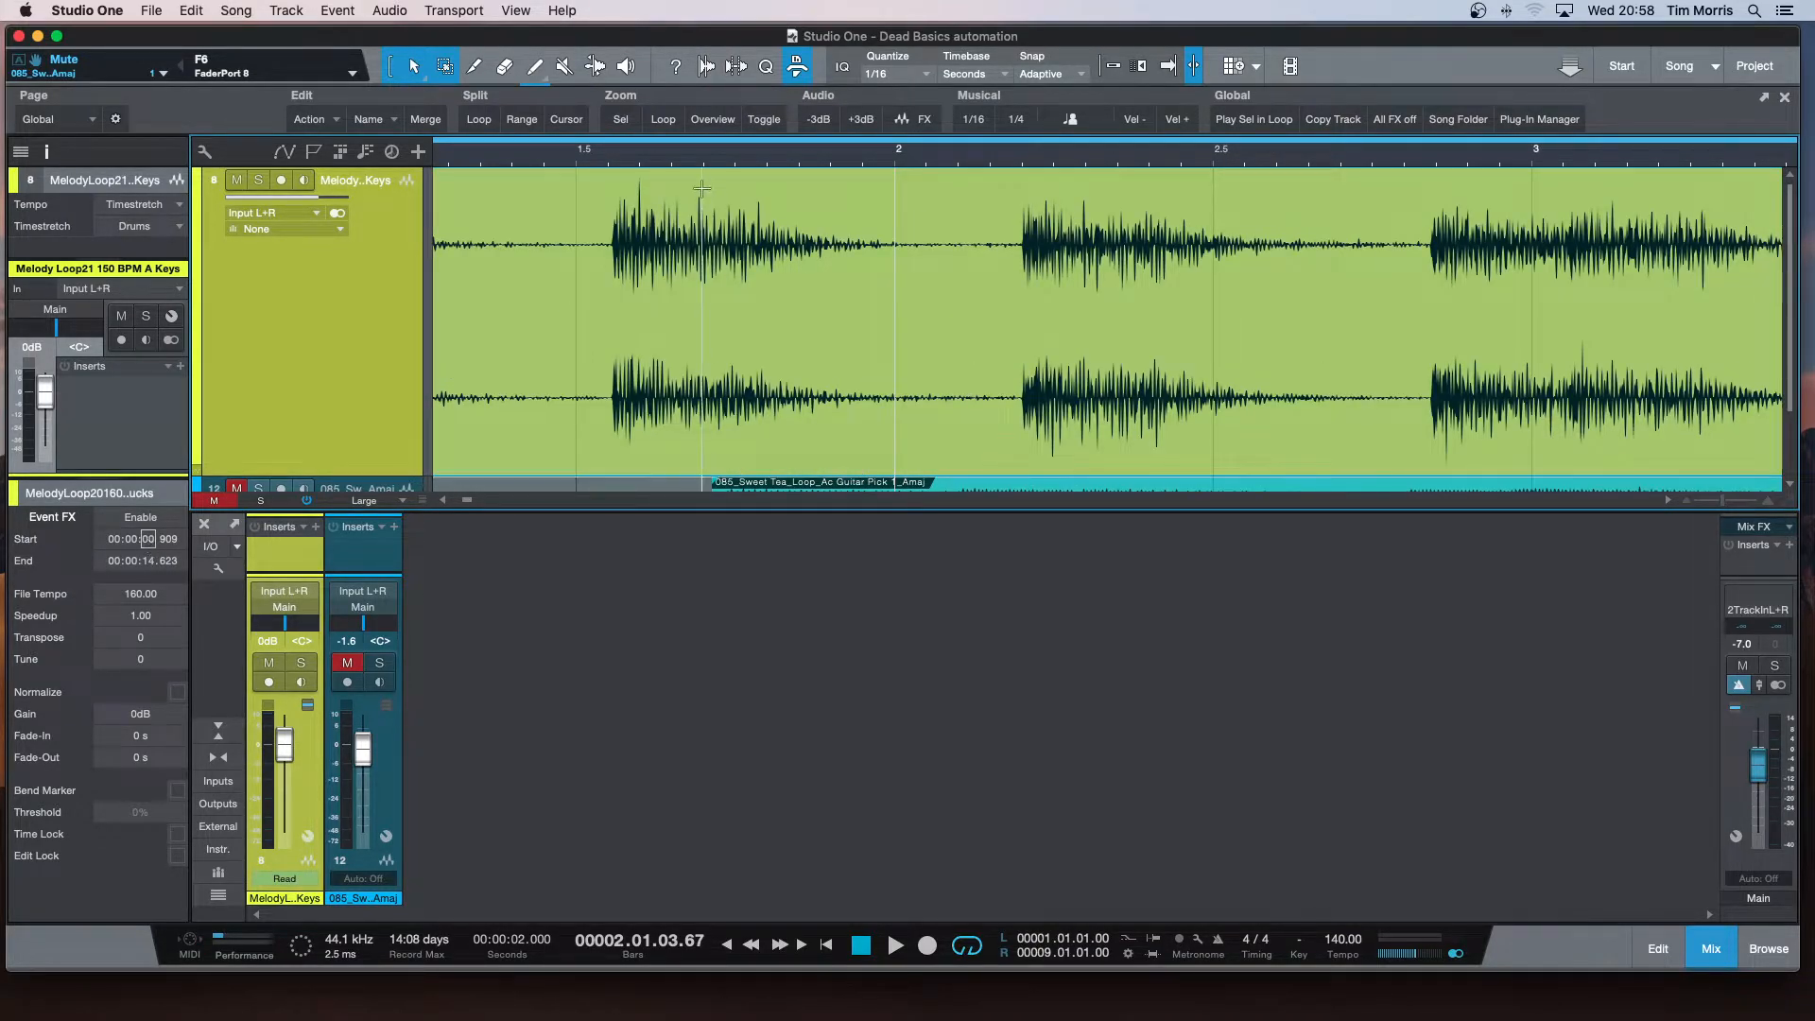
scroll(800, 158, down, 2)
scroll(800, 158, down, 5)
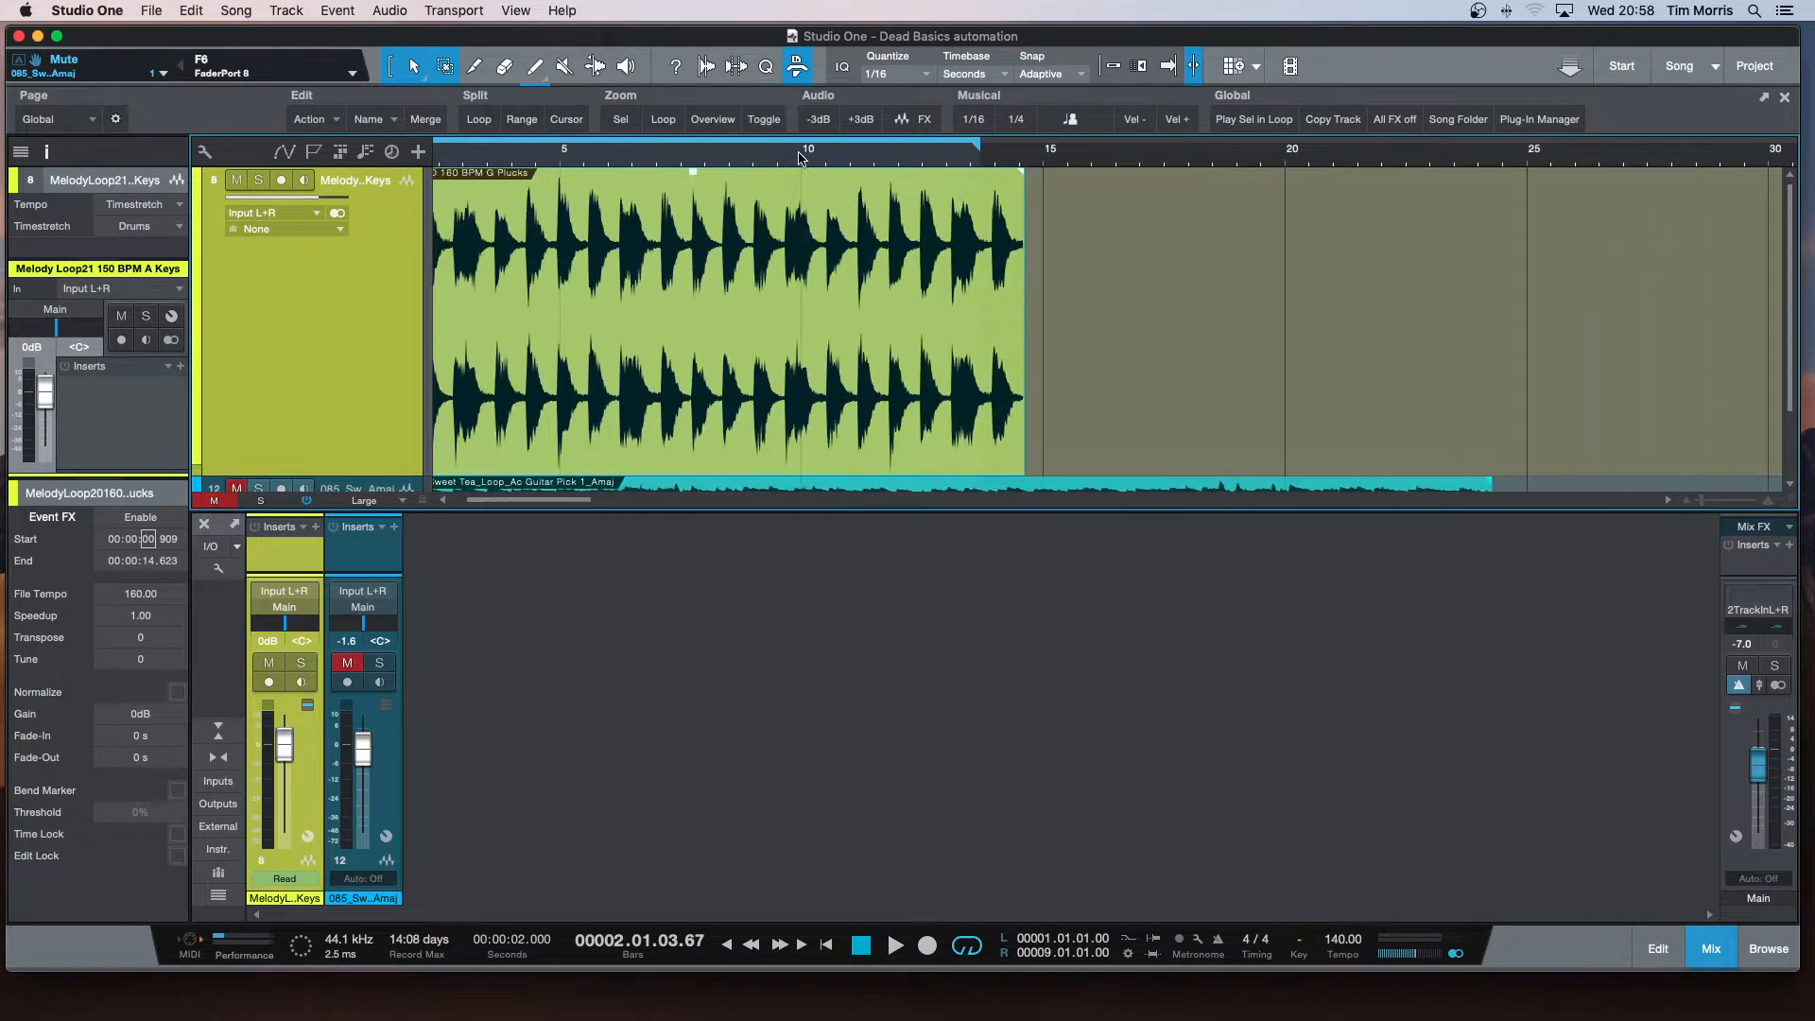
drag(582, 504, 573, 504)
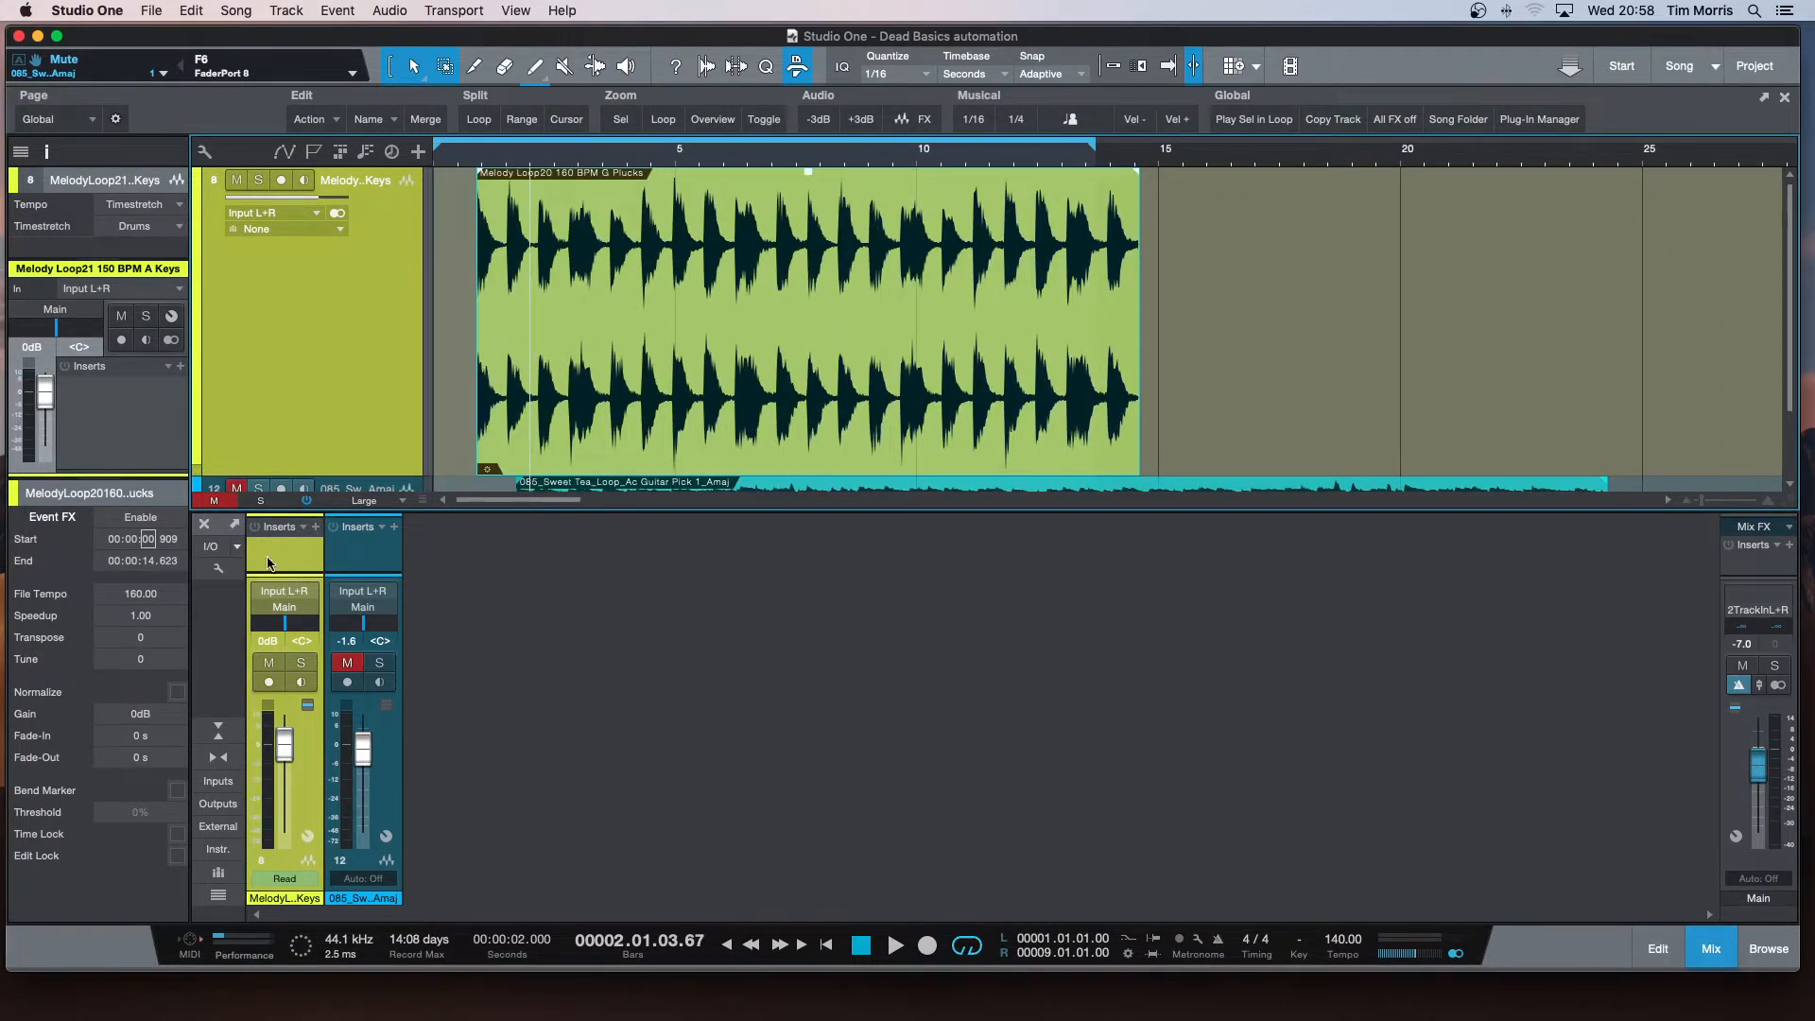
scroll(149, 545, down, 1)
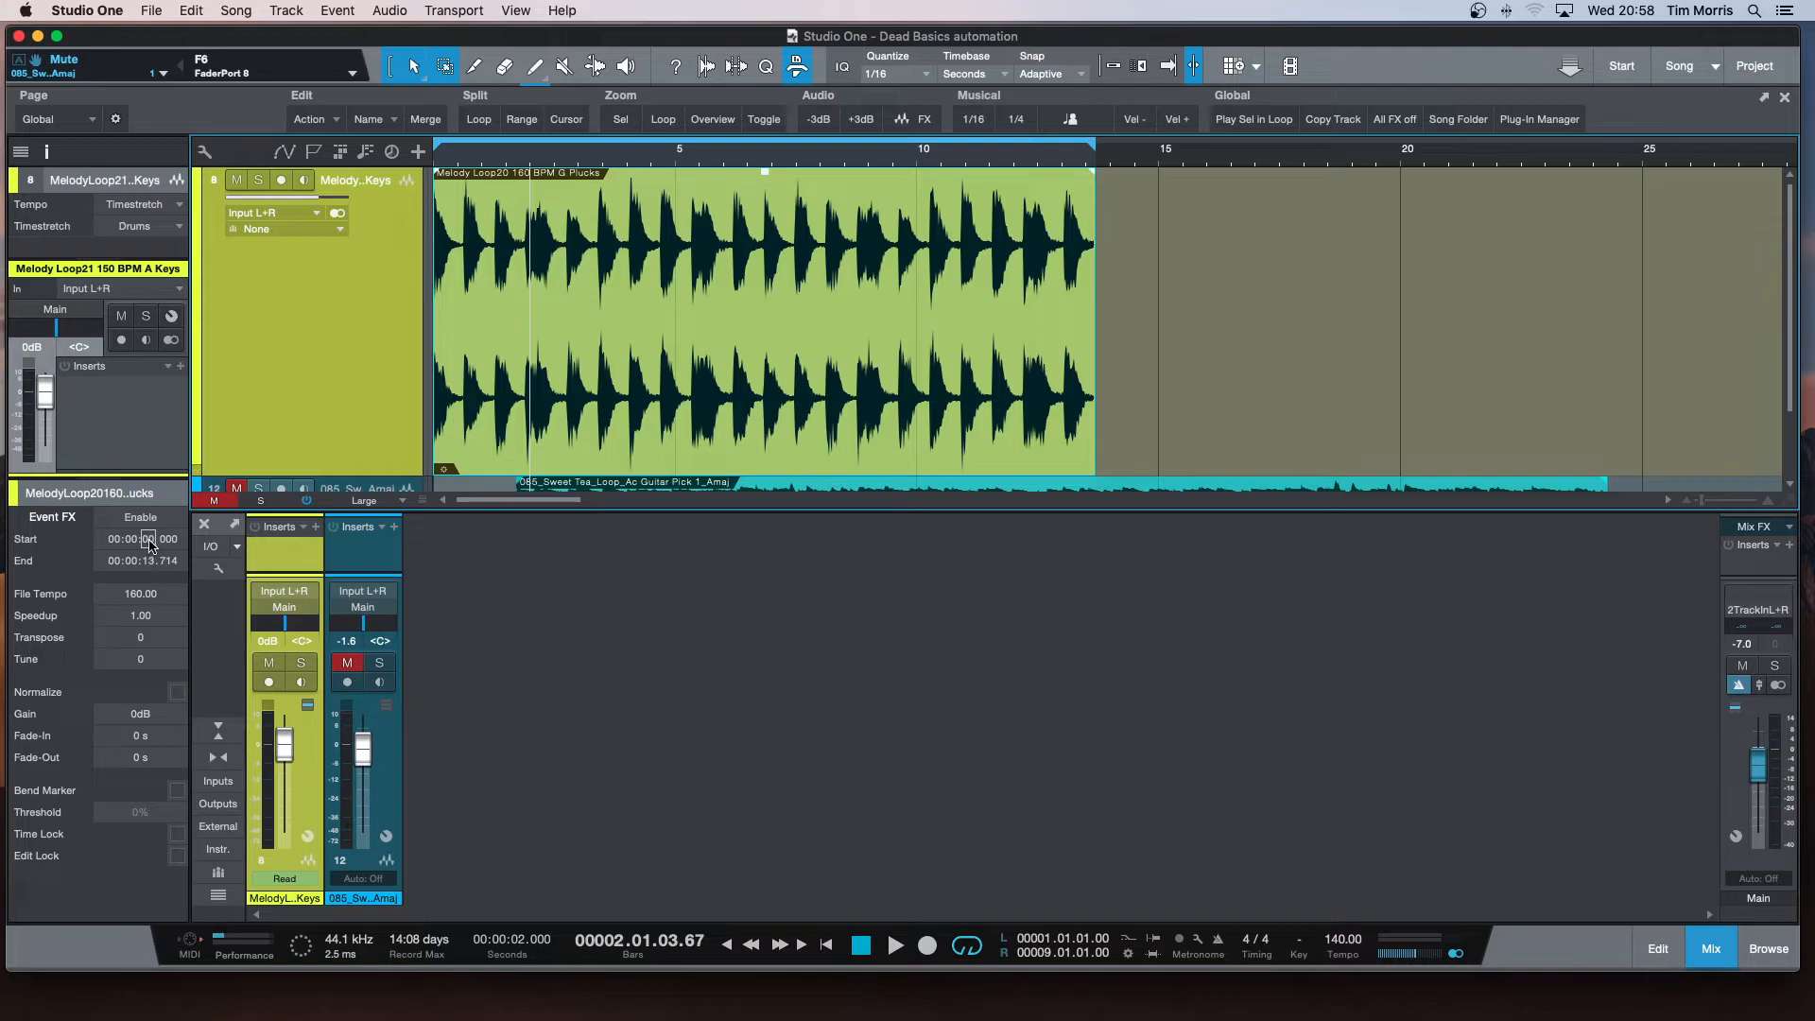
Step: Step the melody event's start time in whole seconds up to 10 seconds and back down to 00:00:02.000
scroll(148, 544, up, 1)
scroll(148, 544, up, 3)
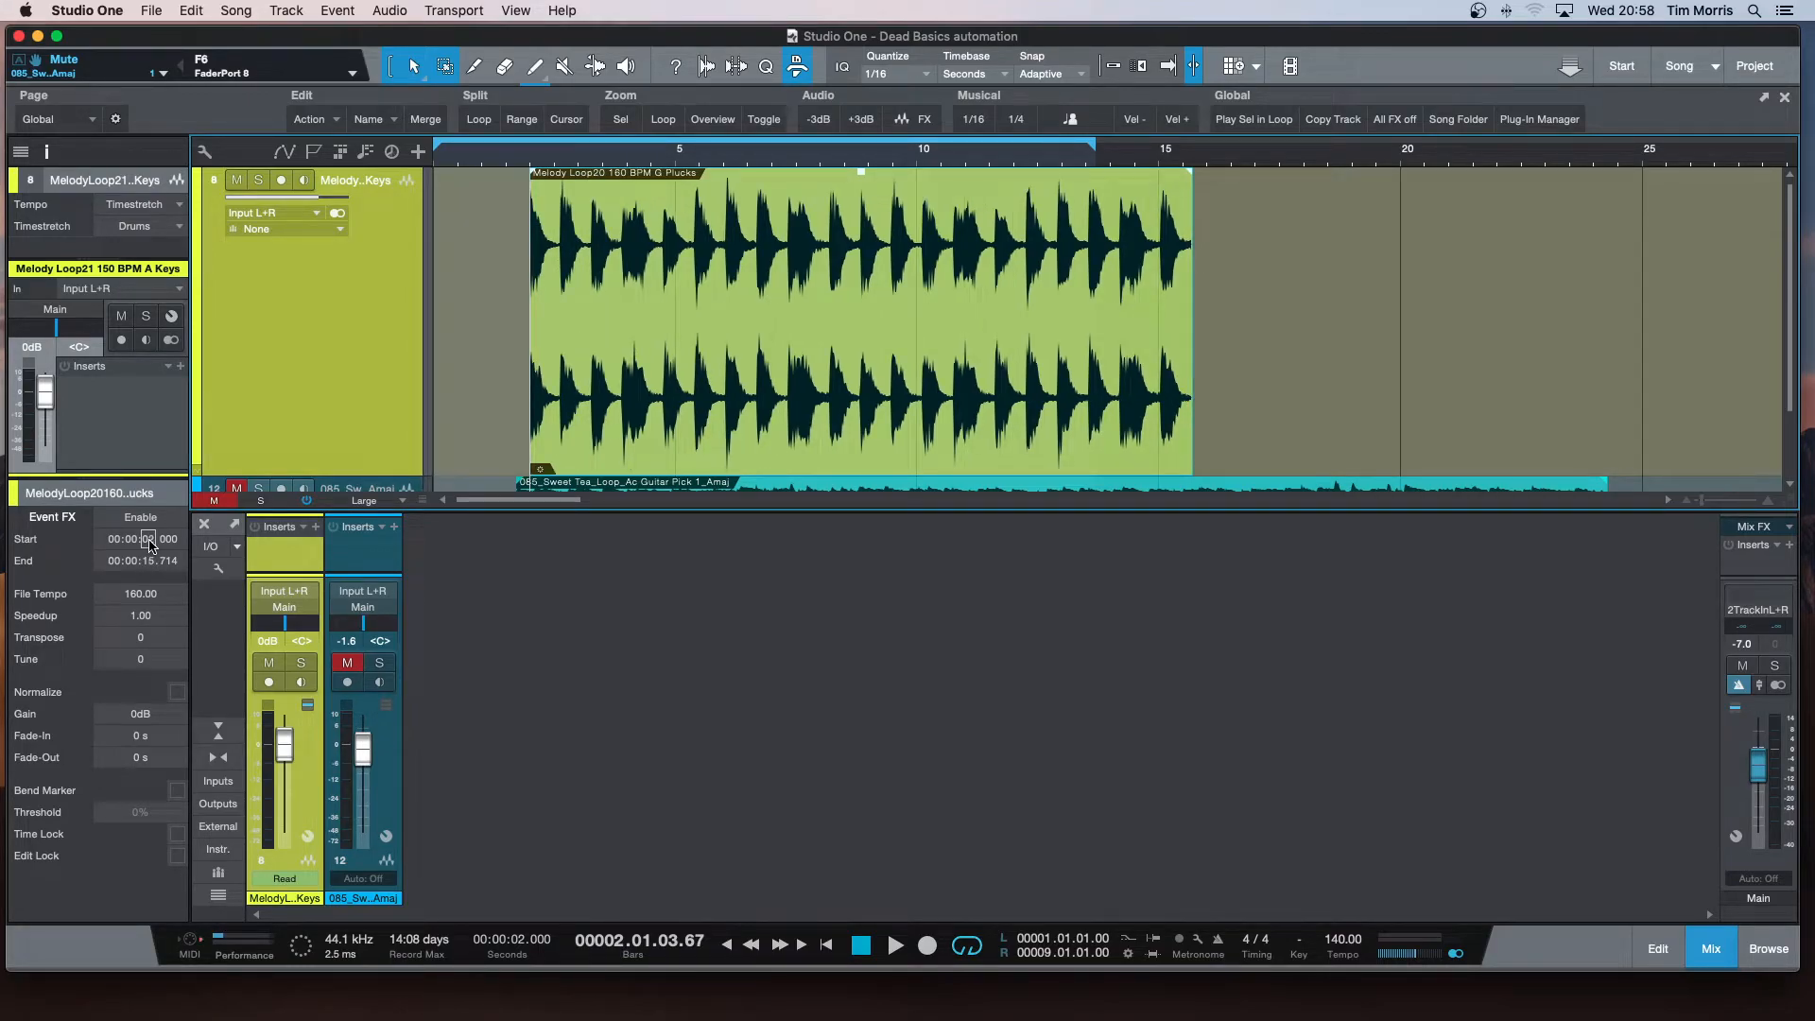
scroll(149, 545, up, 1)
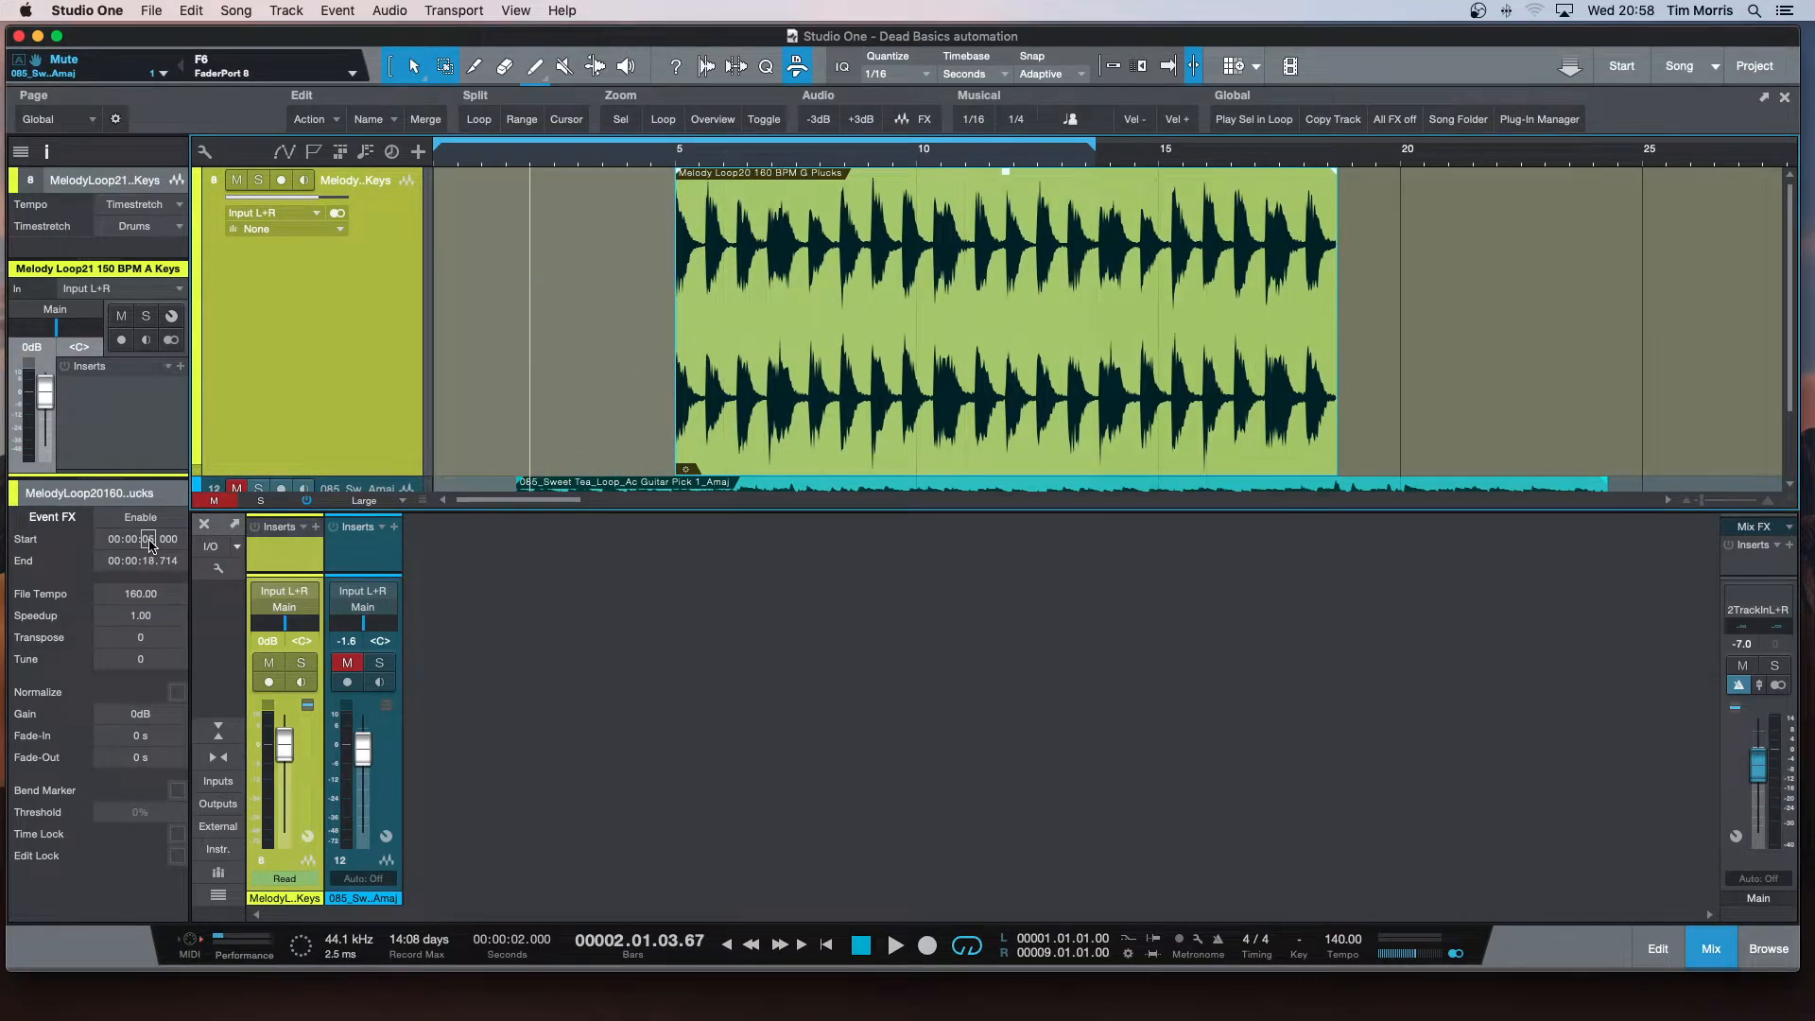
scroll(149, 545, up, 1)
scroll(148, 544, up, 3)
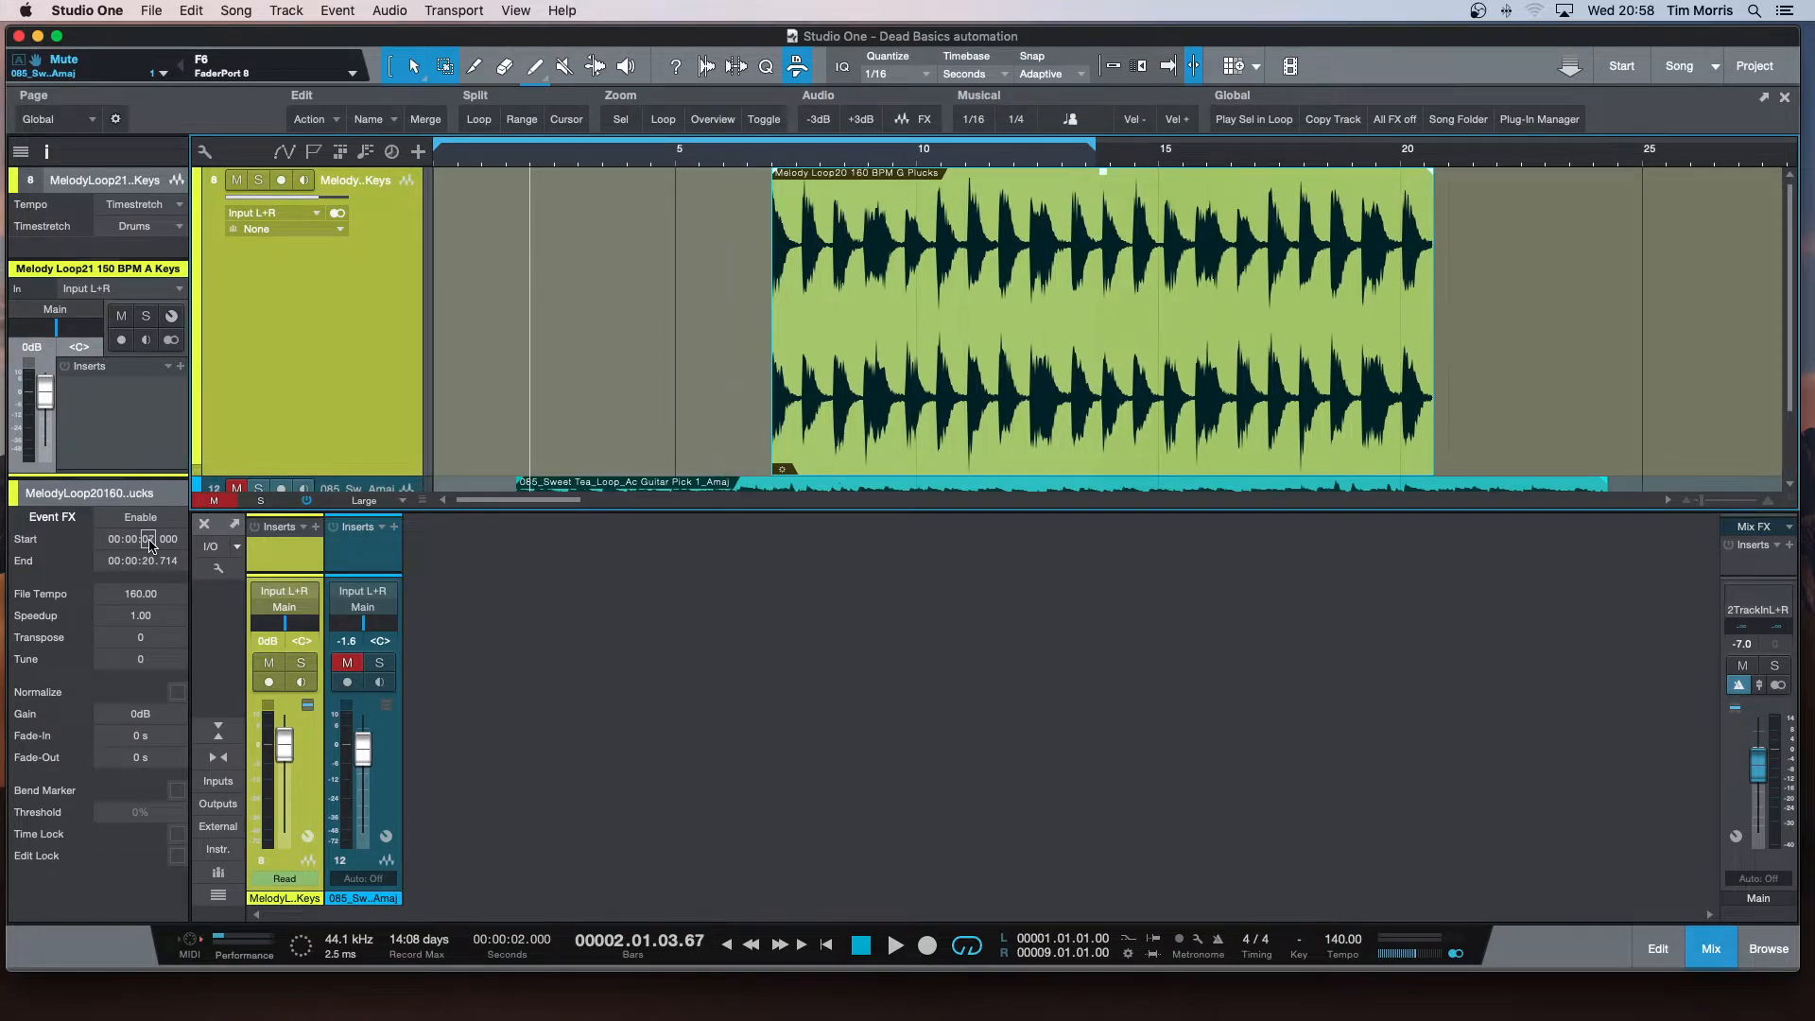
scroll(149, 545, up, 1)
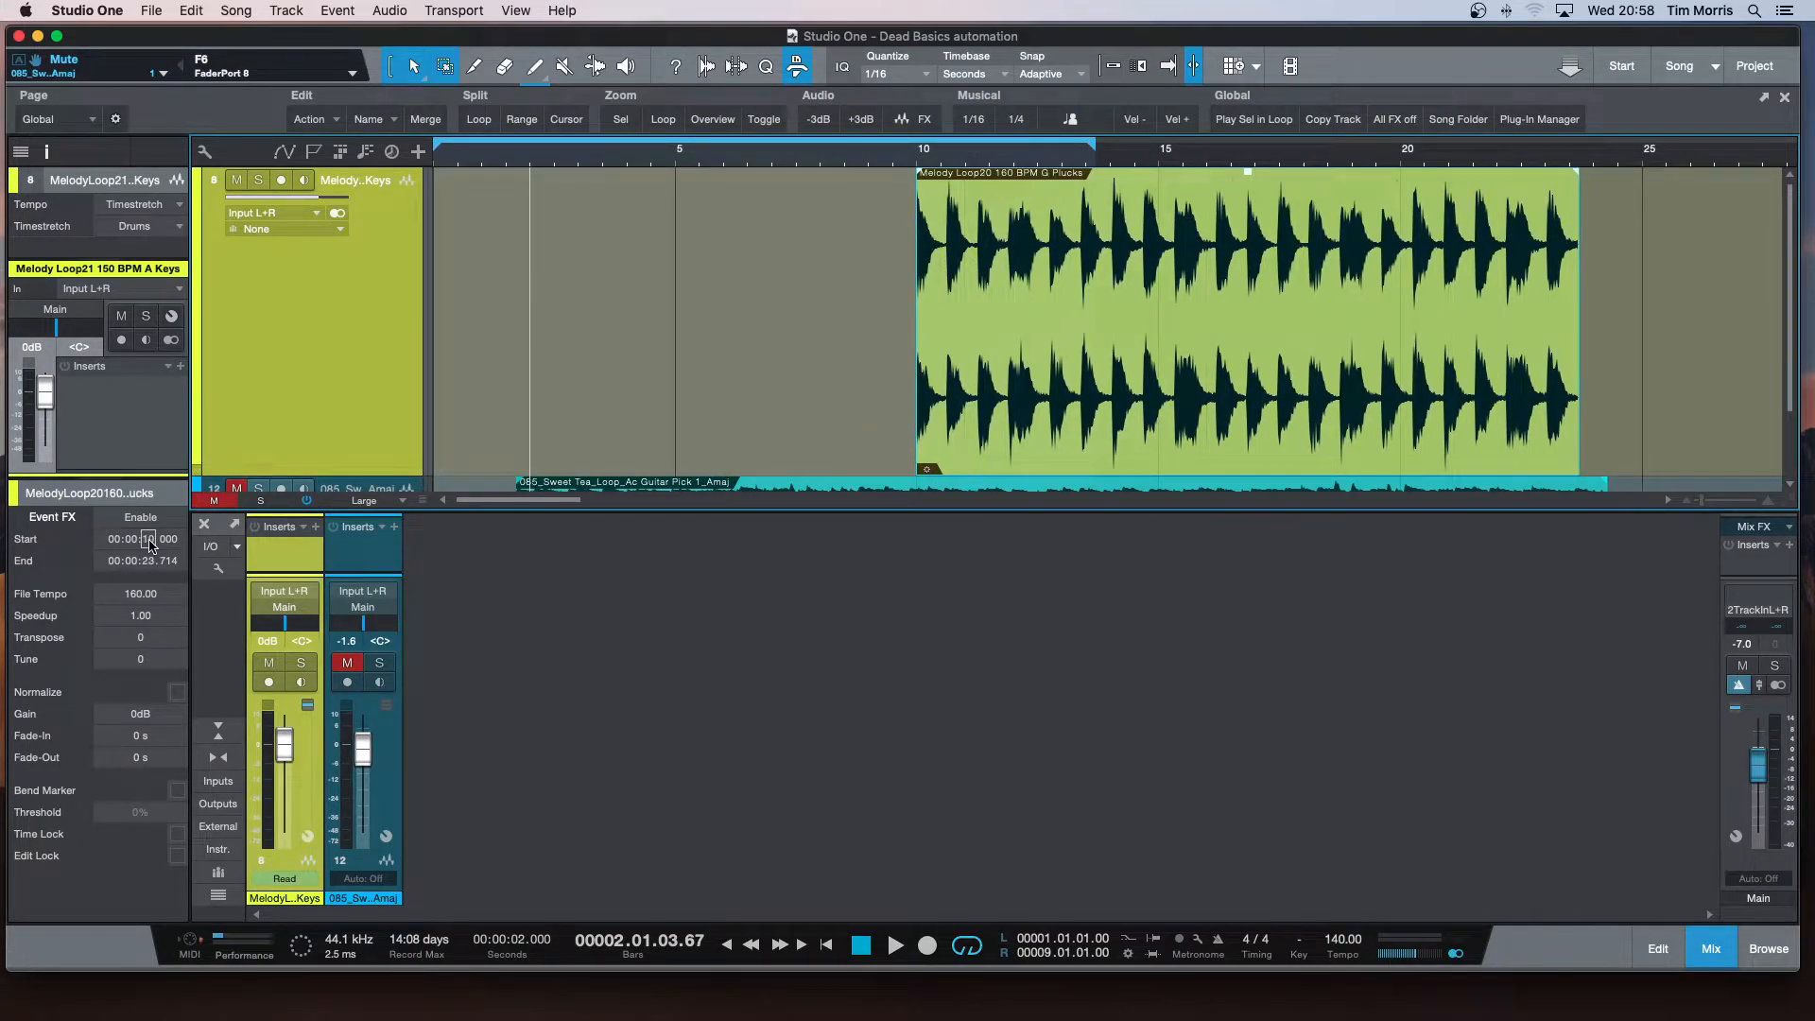
scroll(148, 541, down, 8)
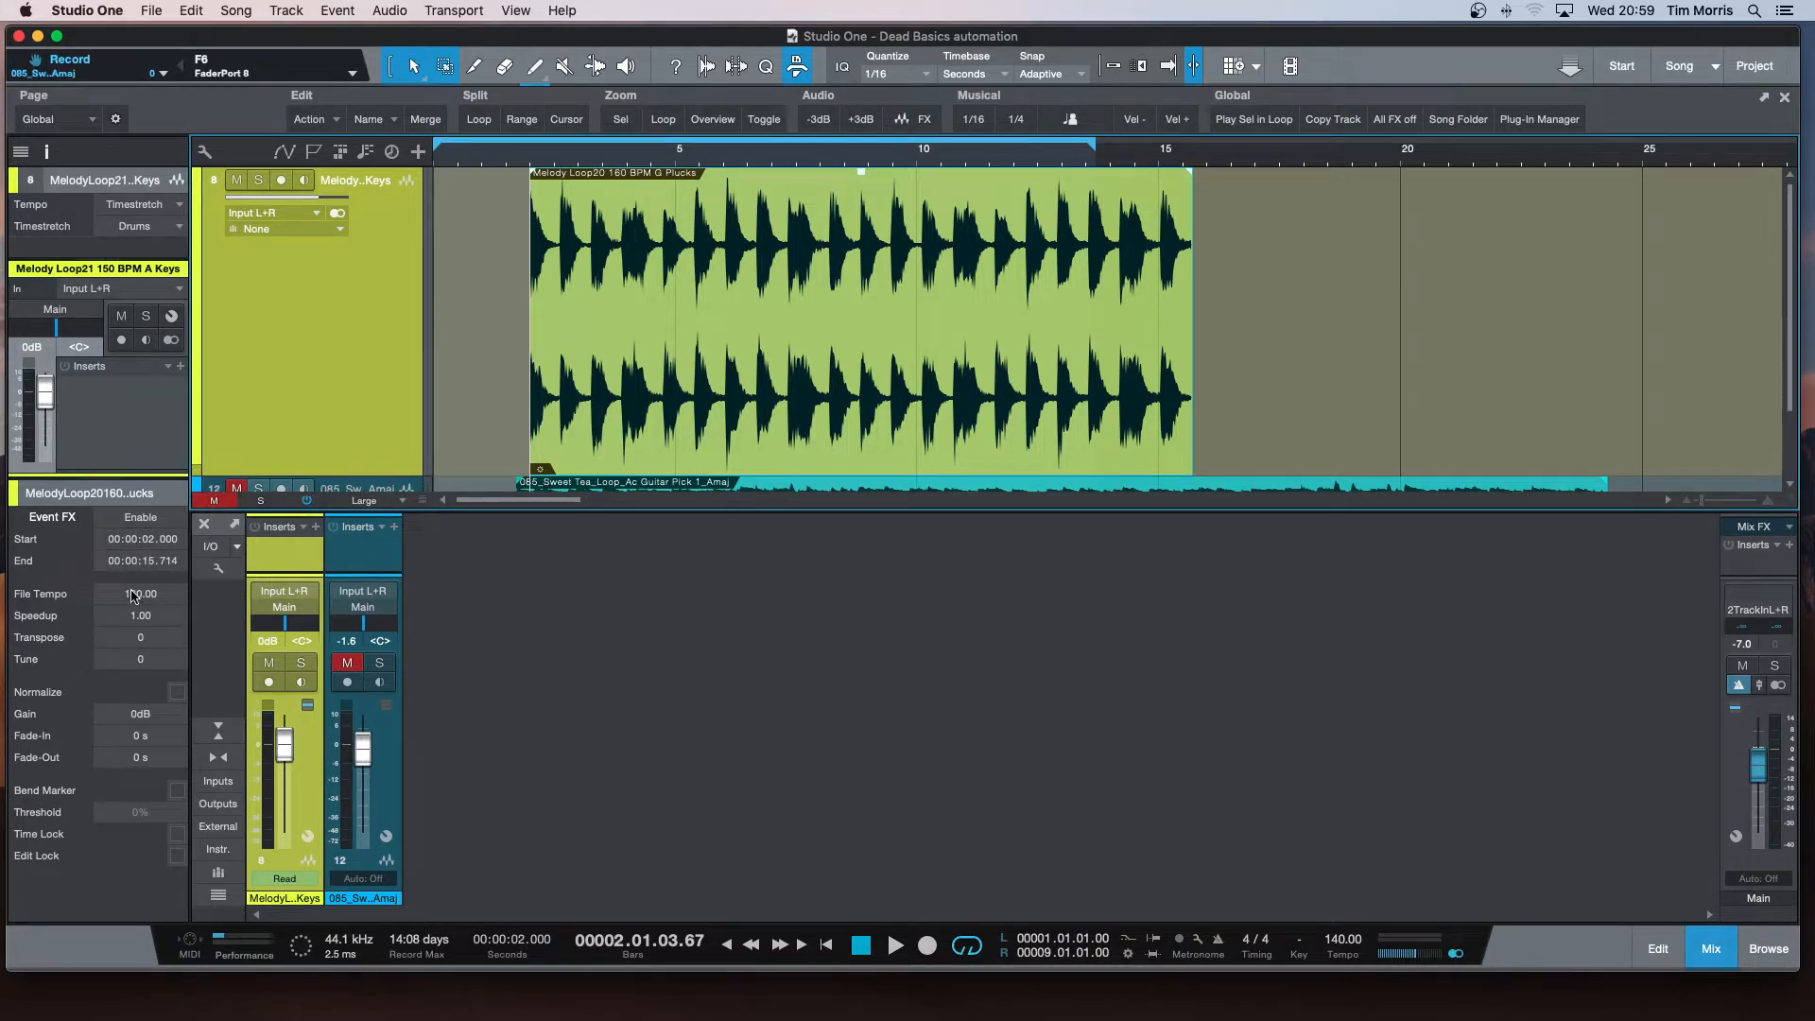
Step: Enlarge the inspector's track section to show the delay setting, and resize both tracks' heights so they fit in the arrangement
drag(123, 478, 123, 731)
click(151, 335)
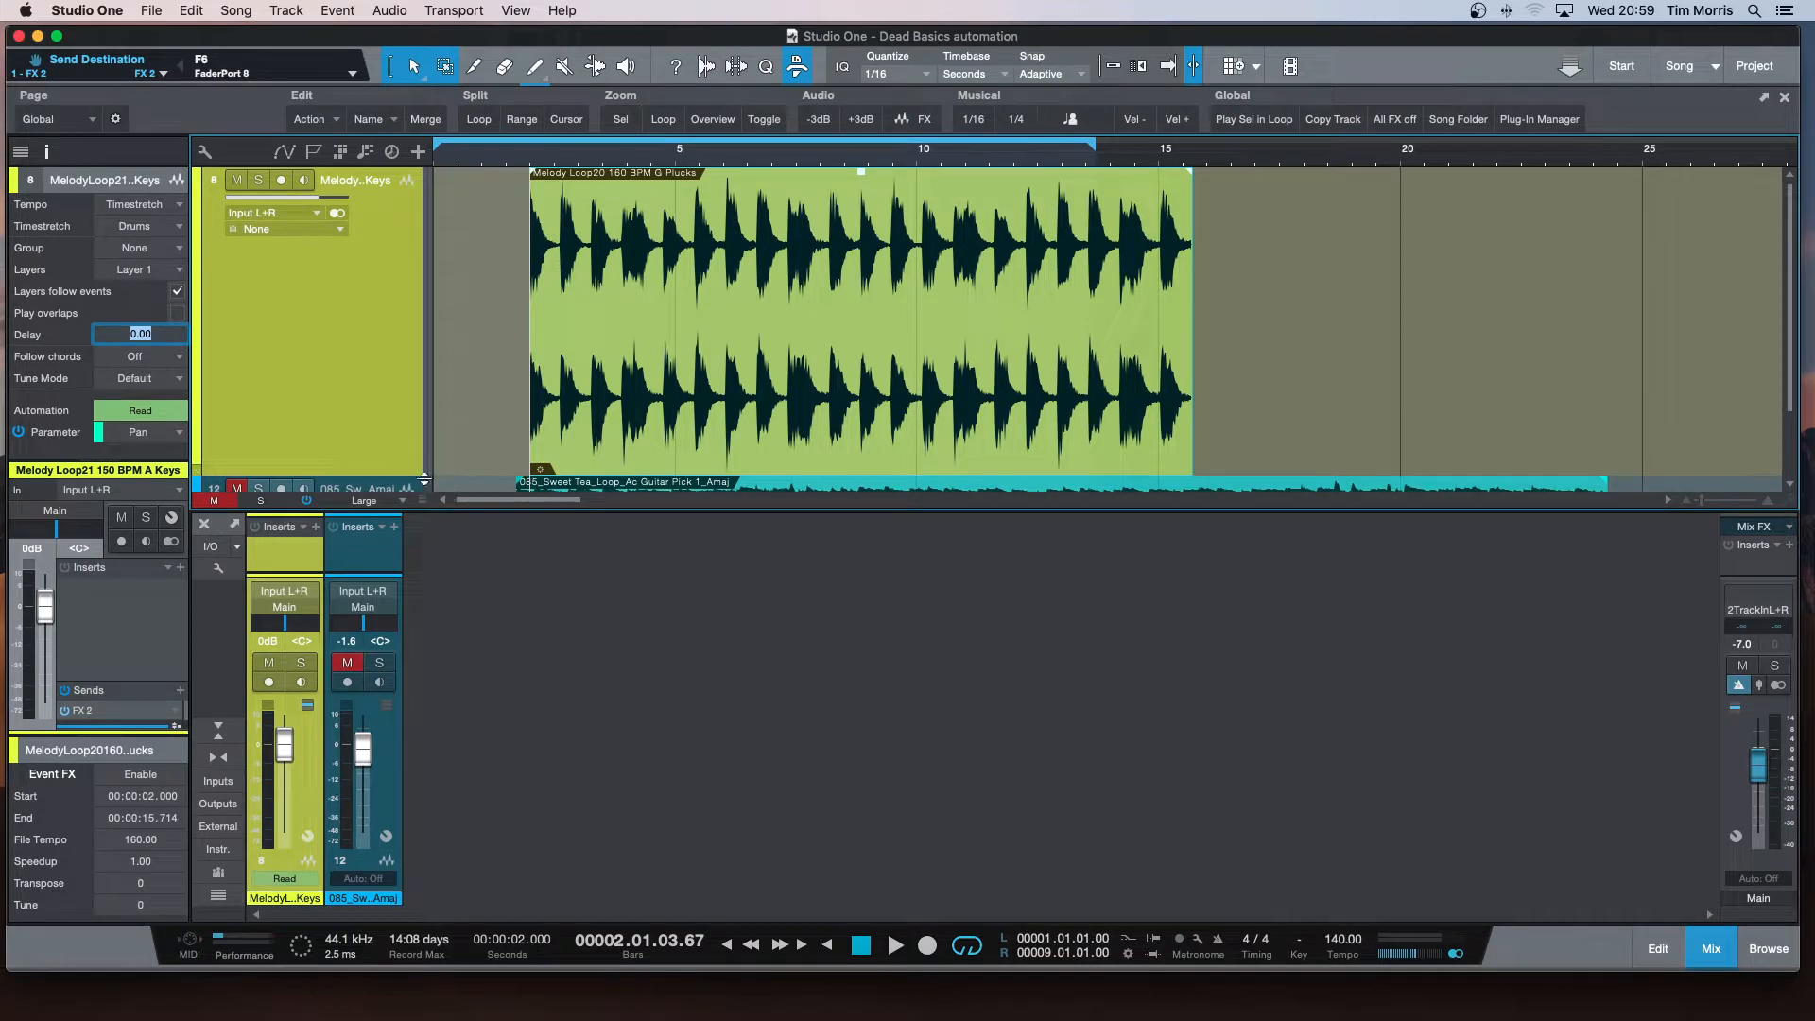
key(Return)
drag(400, 475, 399, 272)
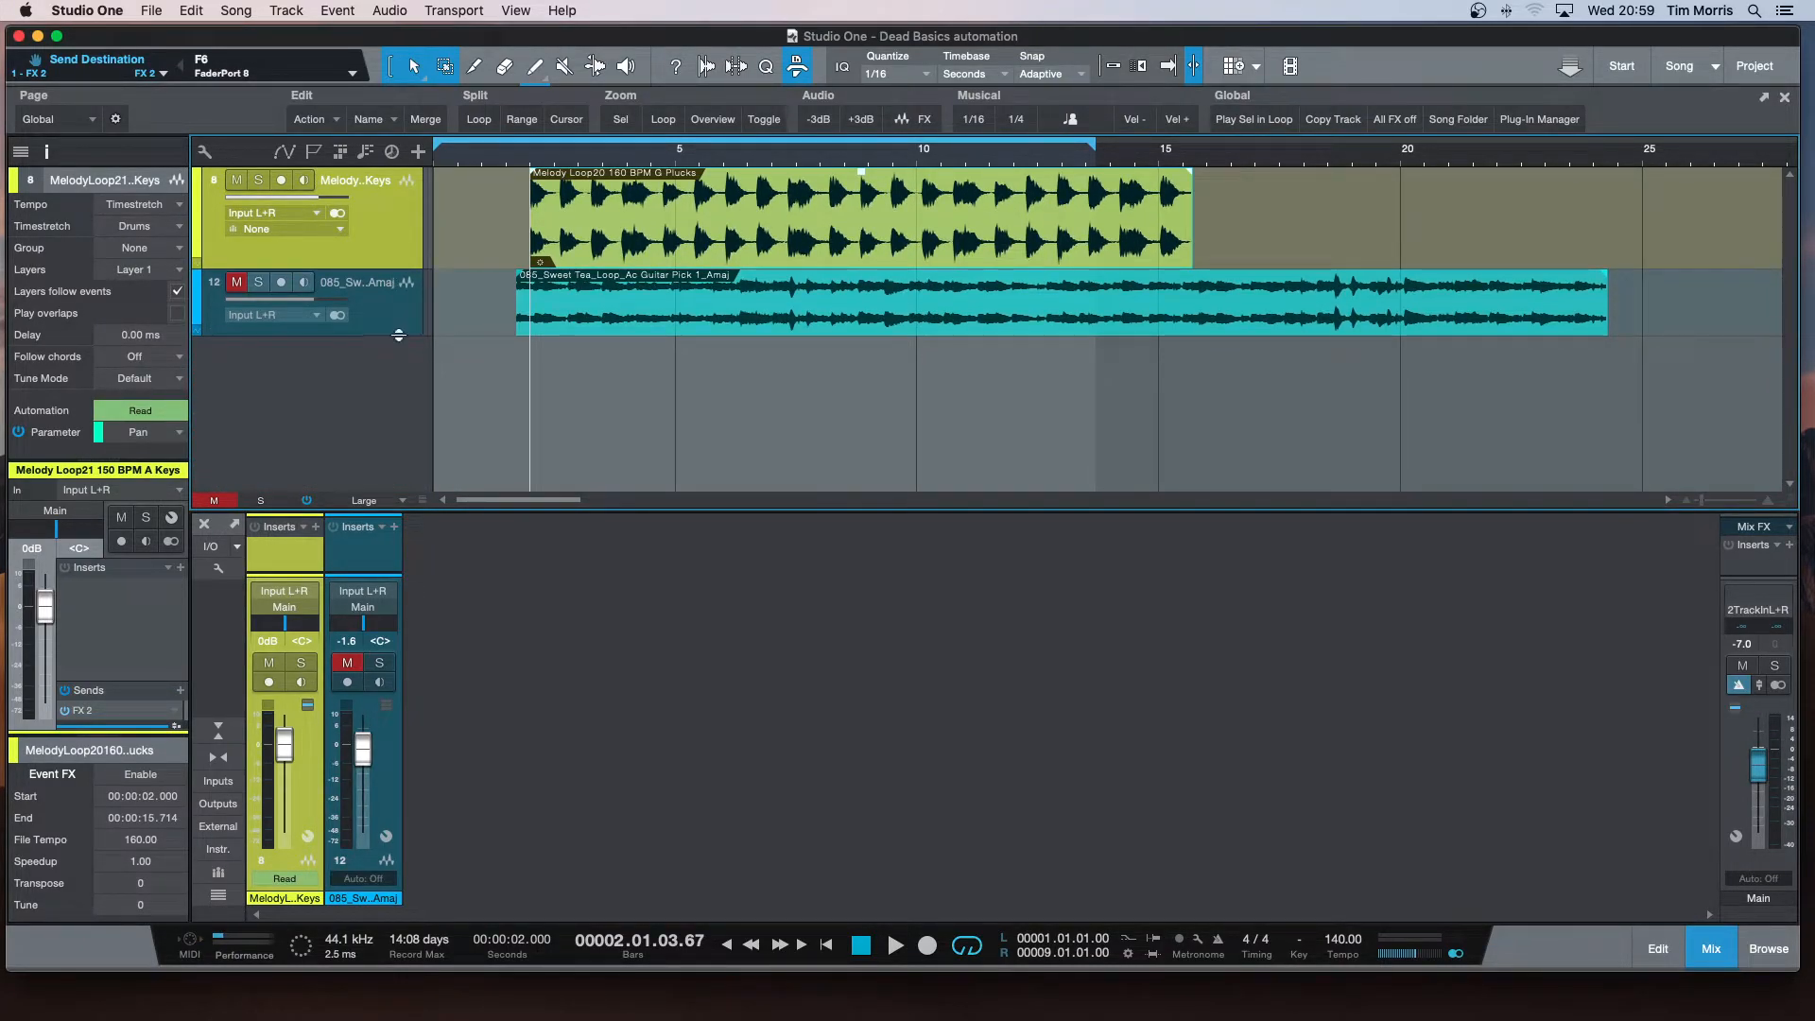
drag(398, 335, 399, 357)
Step: Mute the melody track and unmute the guitar track
click(272, 663)
click(356, 671)
click(357, 670)
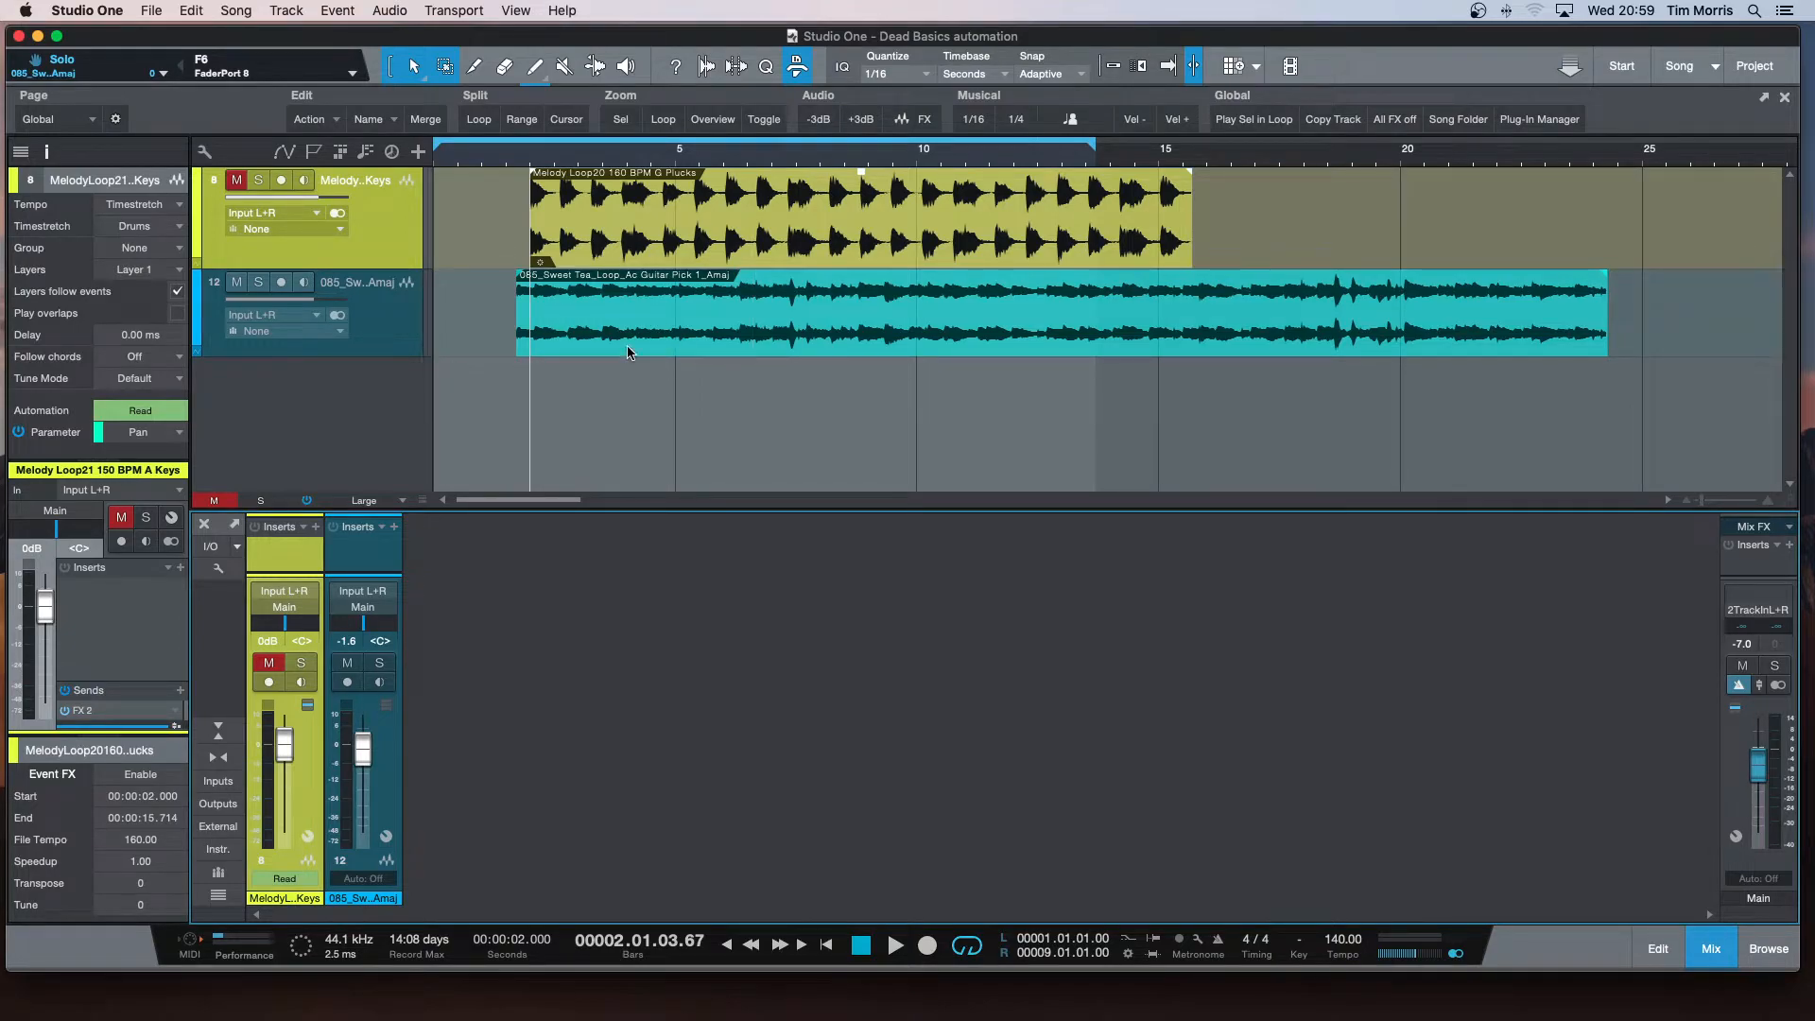
Step: Review the timeline ruler's available timebase options
right_click(803, 148)
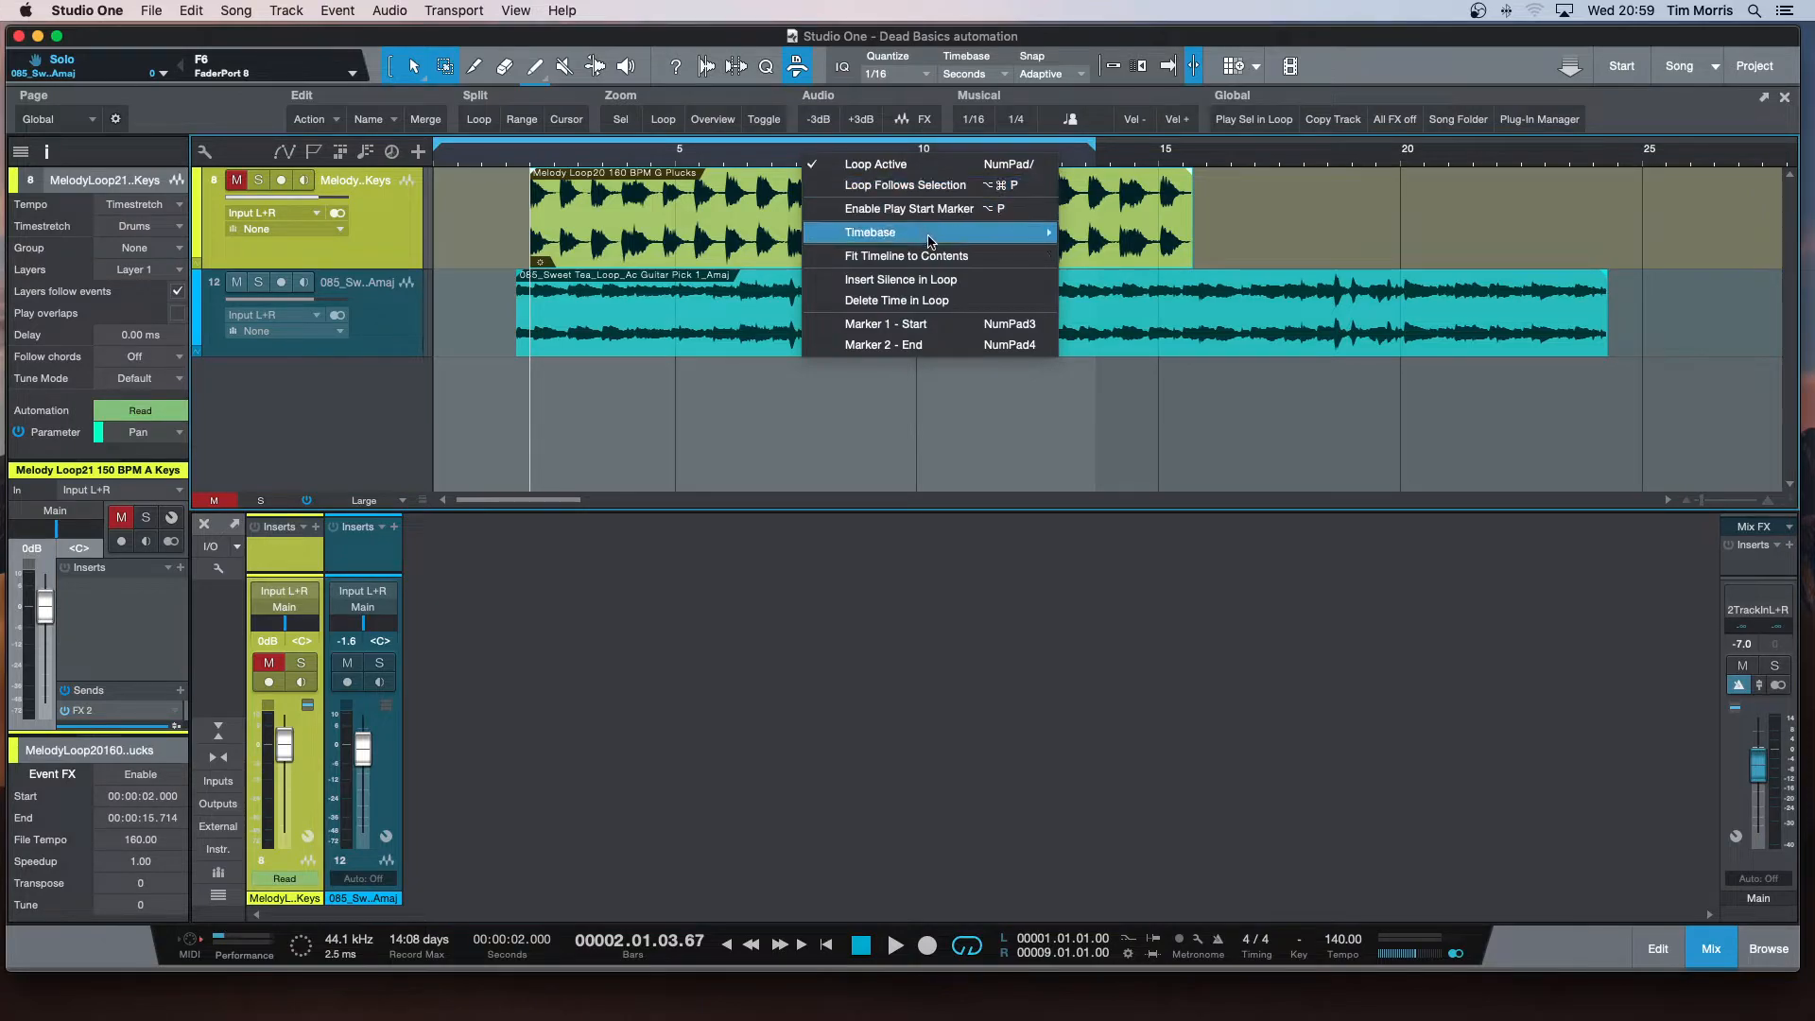
mouse_move(932, 238)
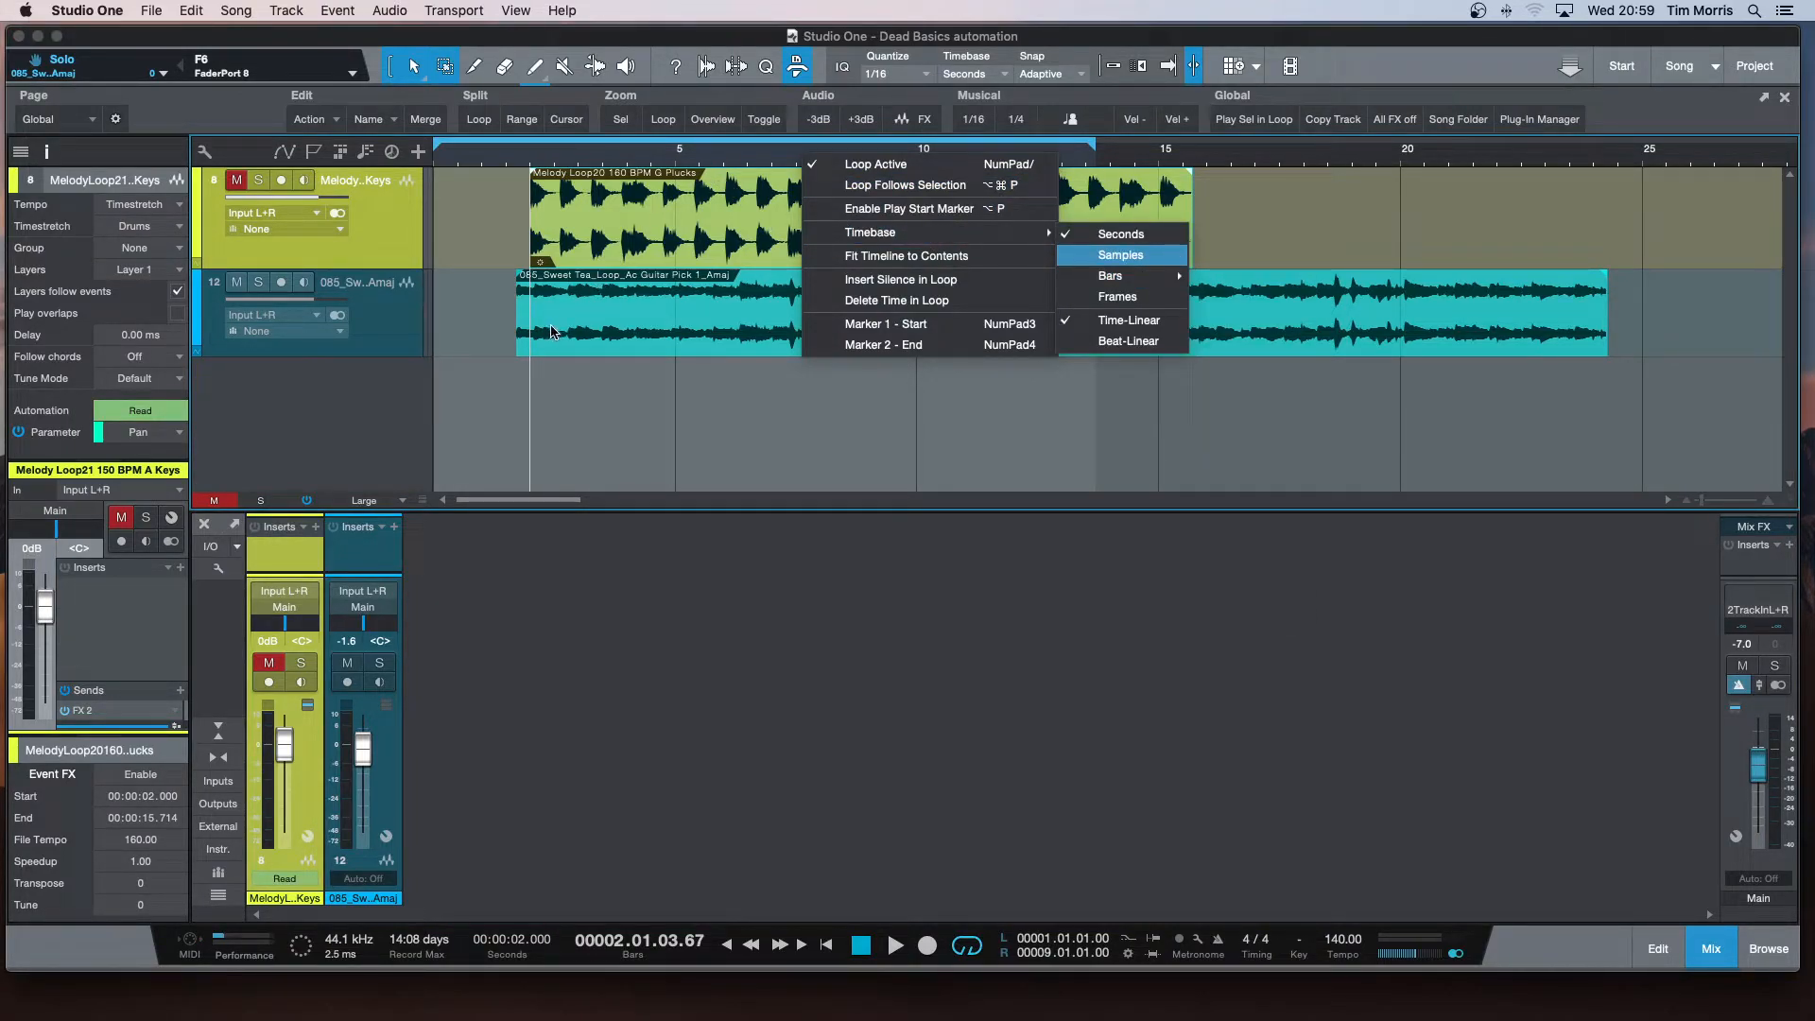
click(554, 330)
Step: Move the guitar event later and turn on snapping to align its start at 00:00:02.000
drag(564, 331, 578, 333)
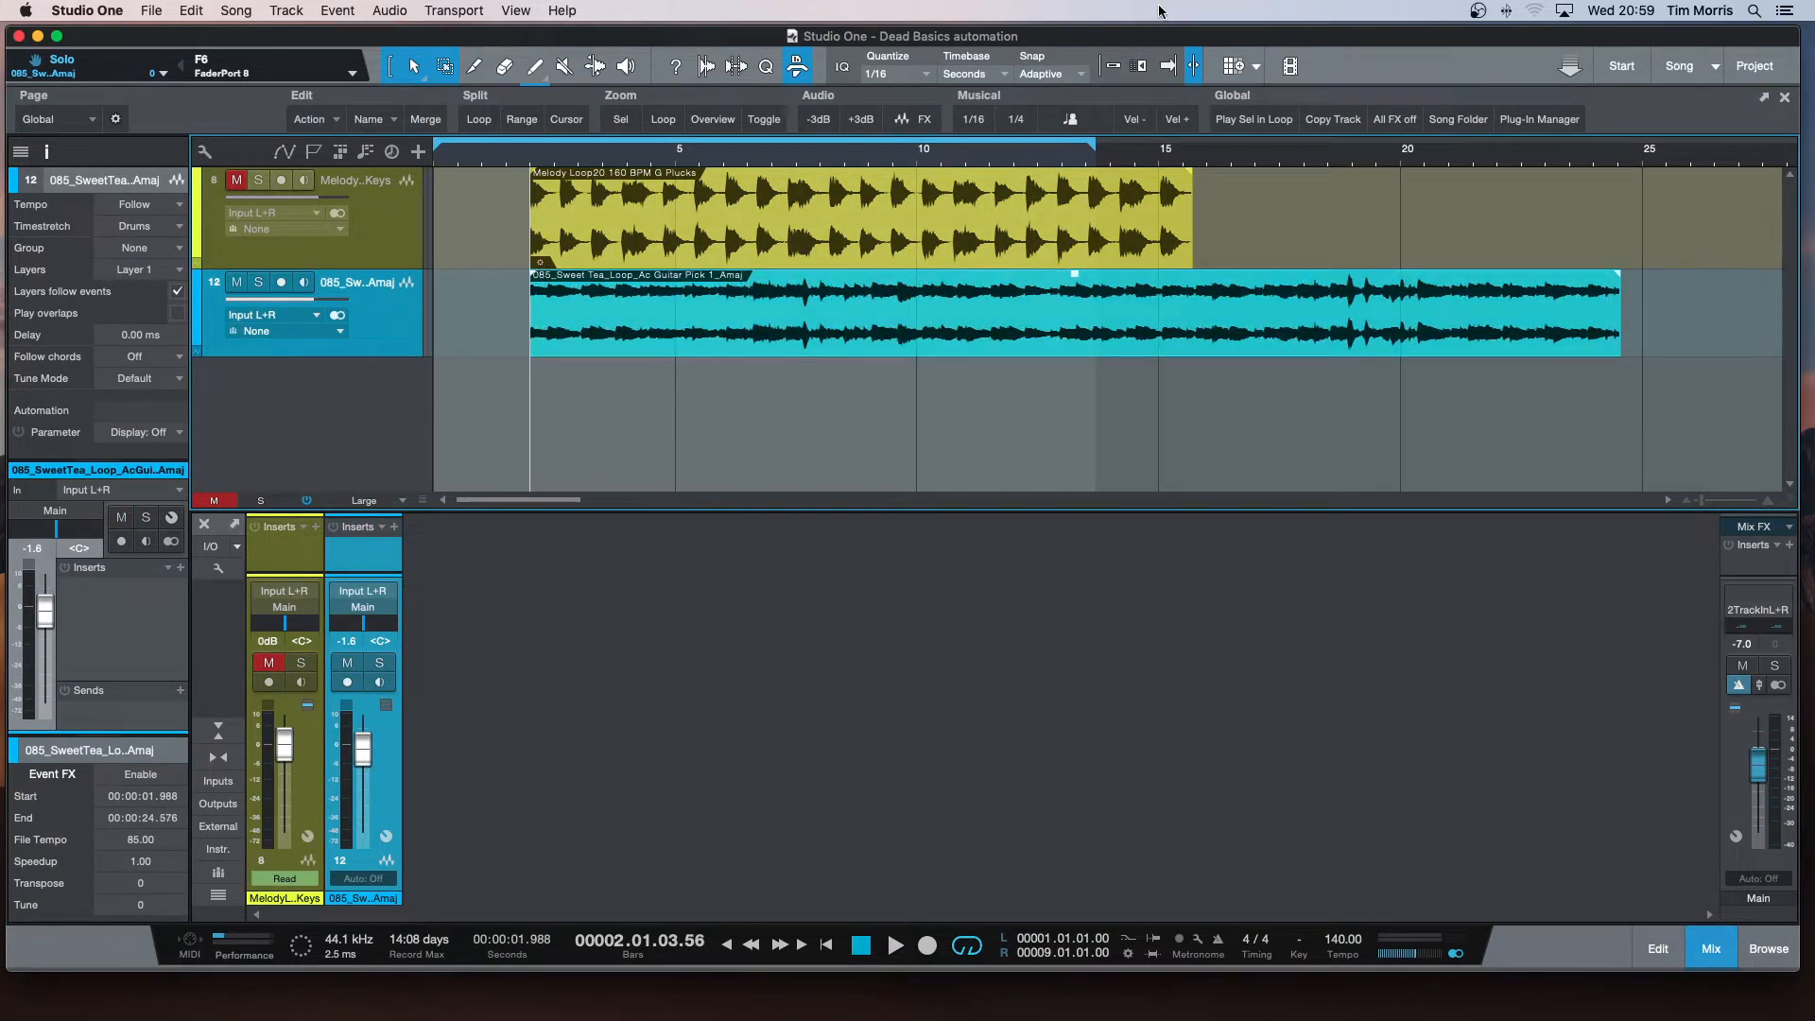
click(1120, 70)
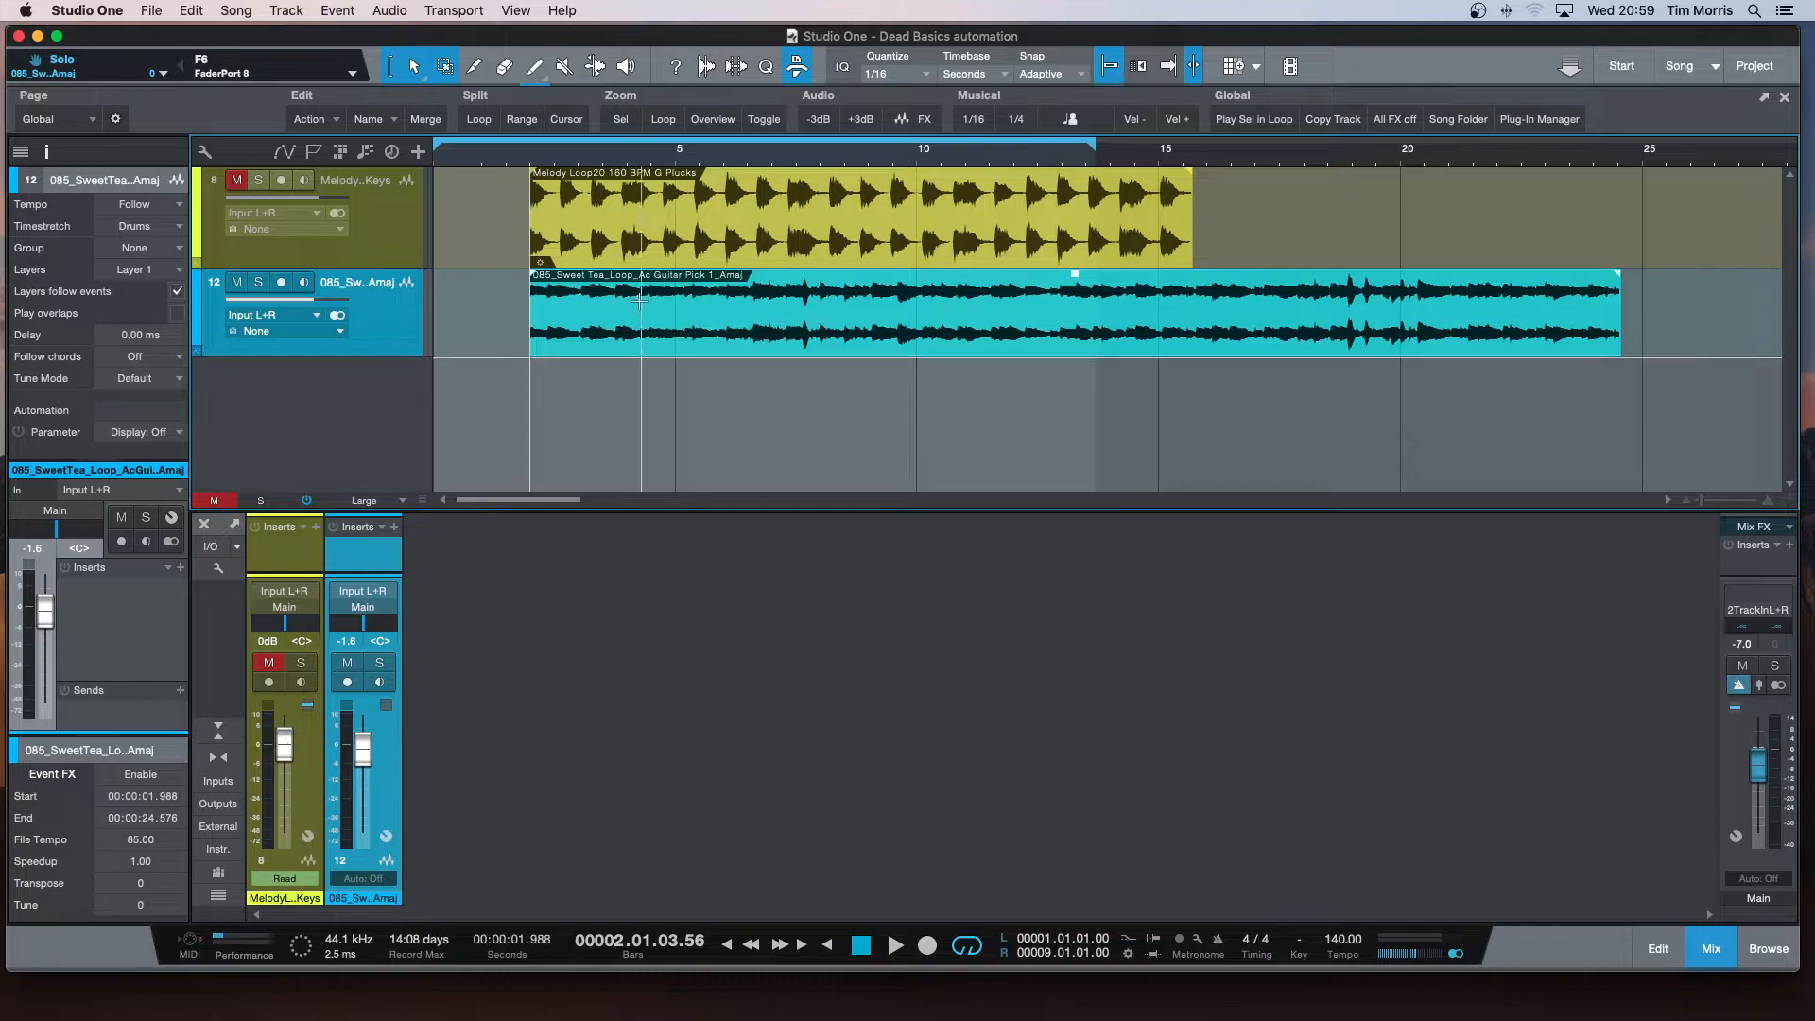
drag(634, 337, 633, 337)
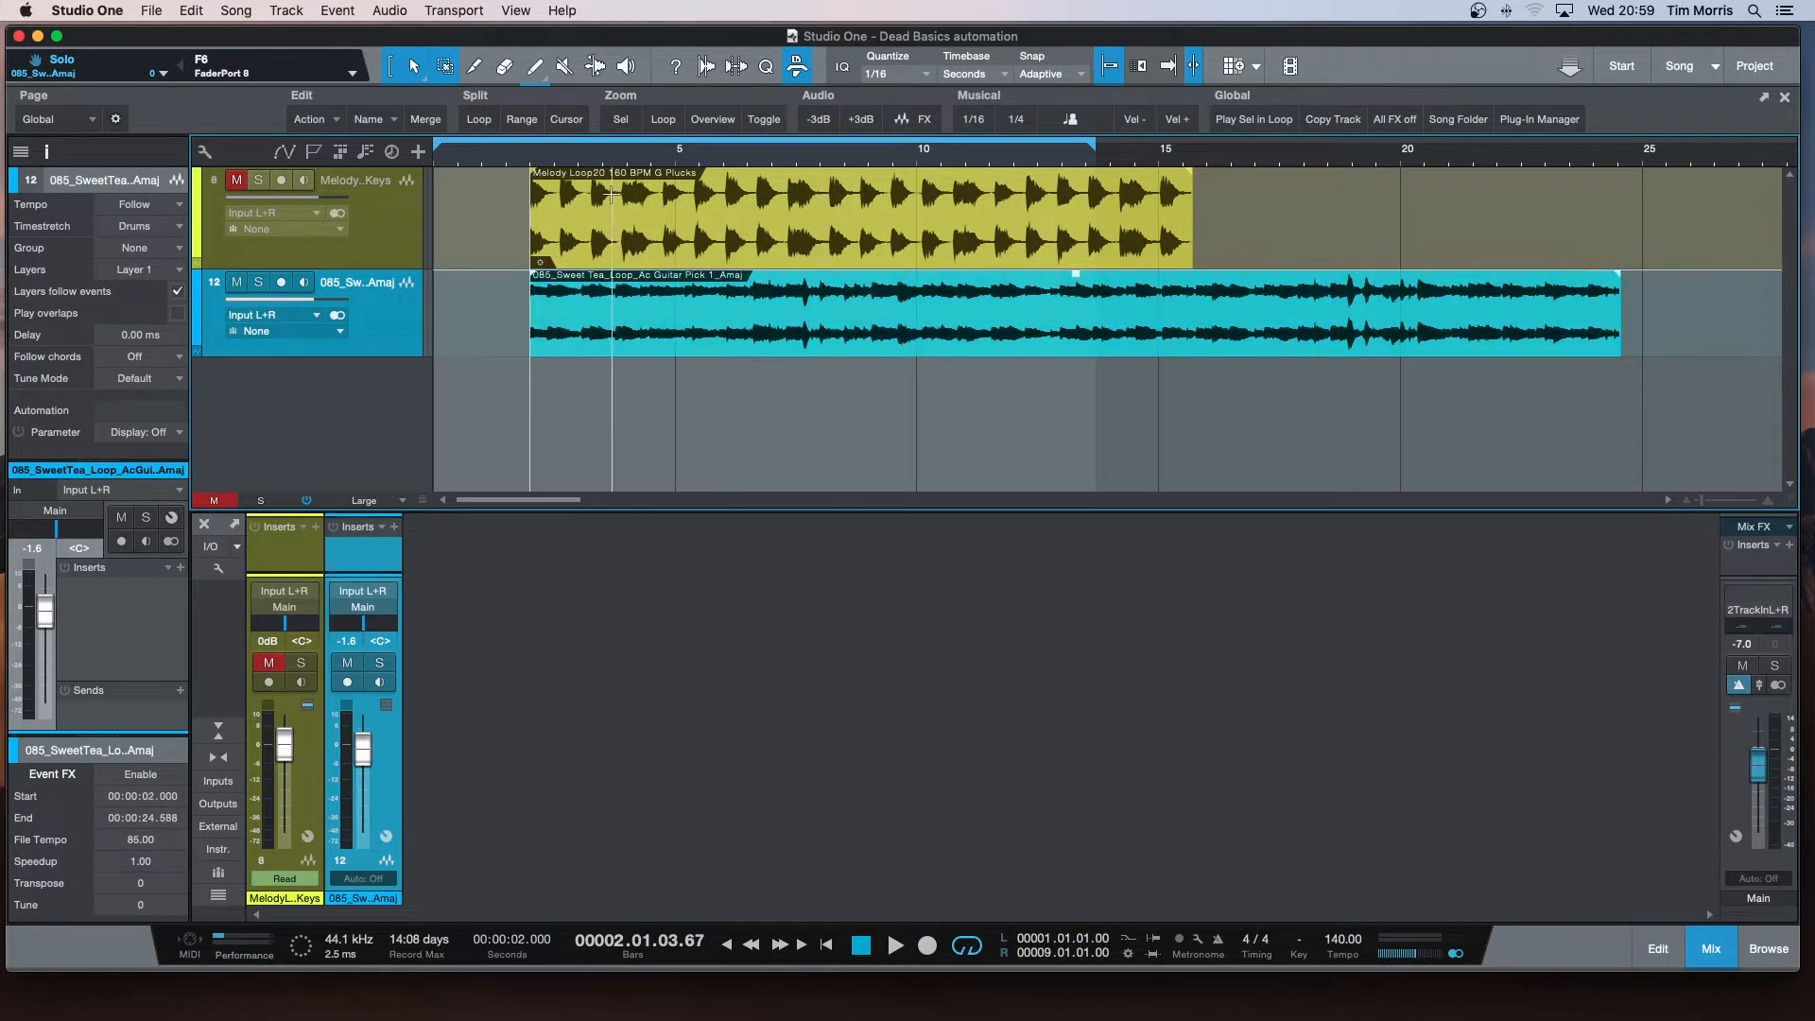
Step: Return the playhead to the song start and listen to the guitar track with the melody muted
drag(623, 161, 614, 177)
drag(529, 499, 485, 493)
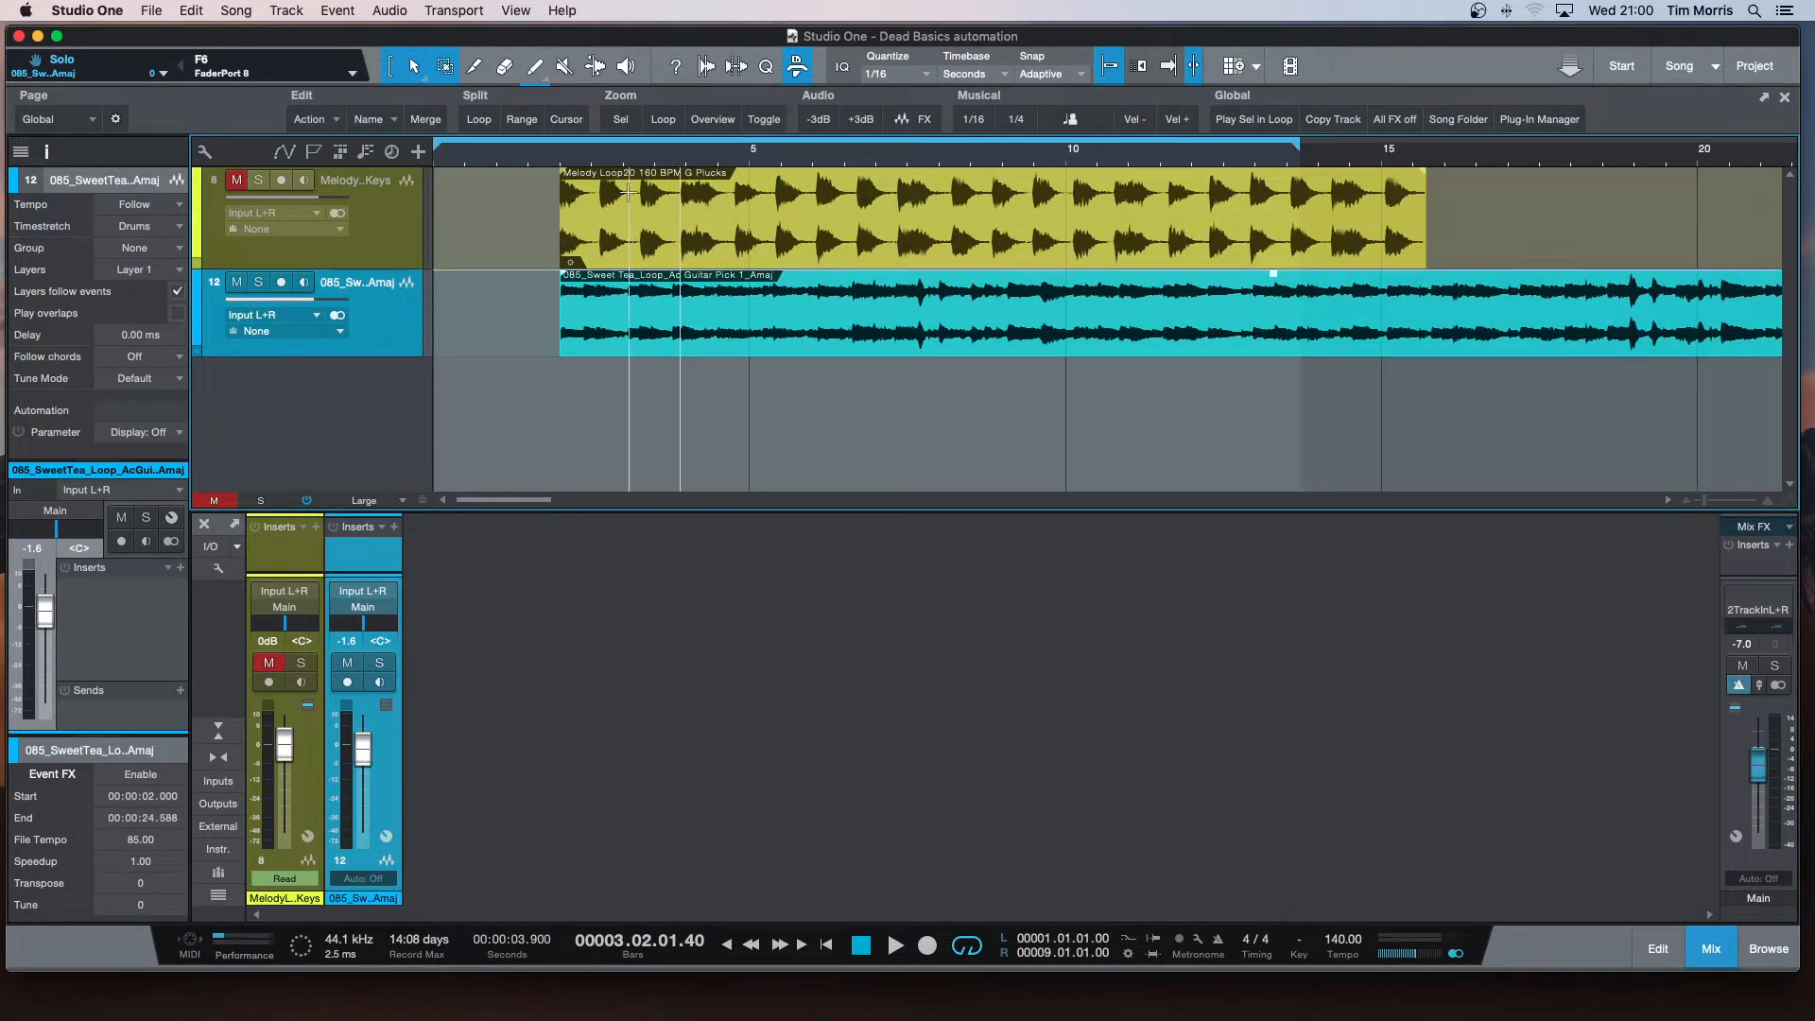
scroll(630, 184, up, 3)
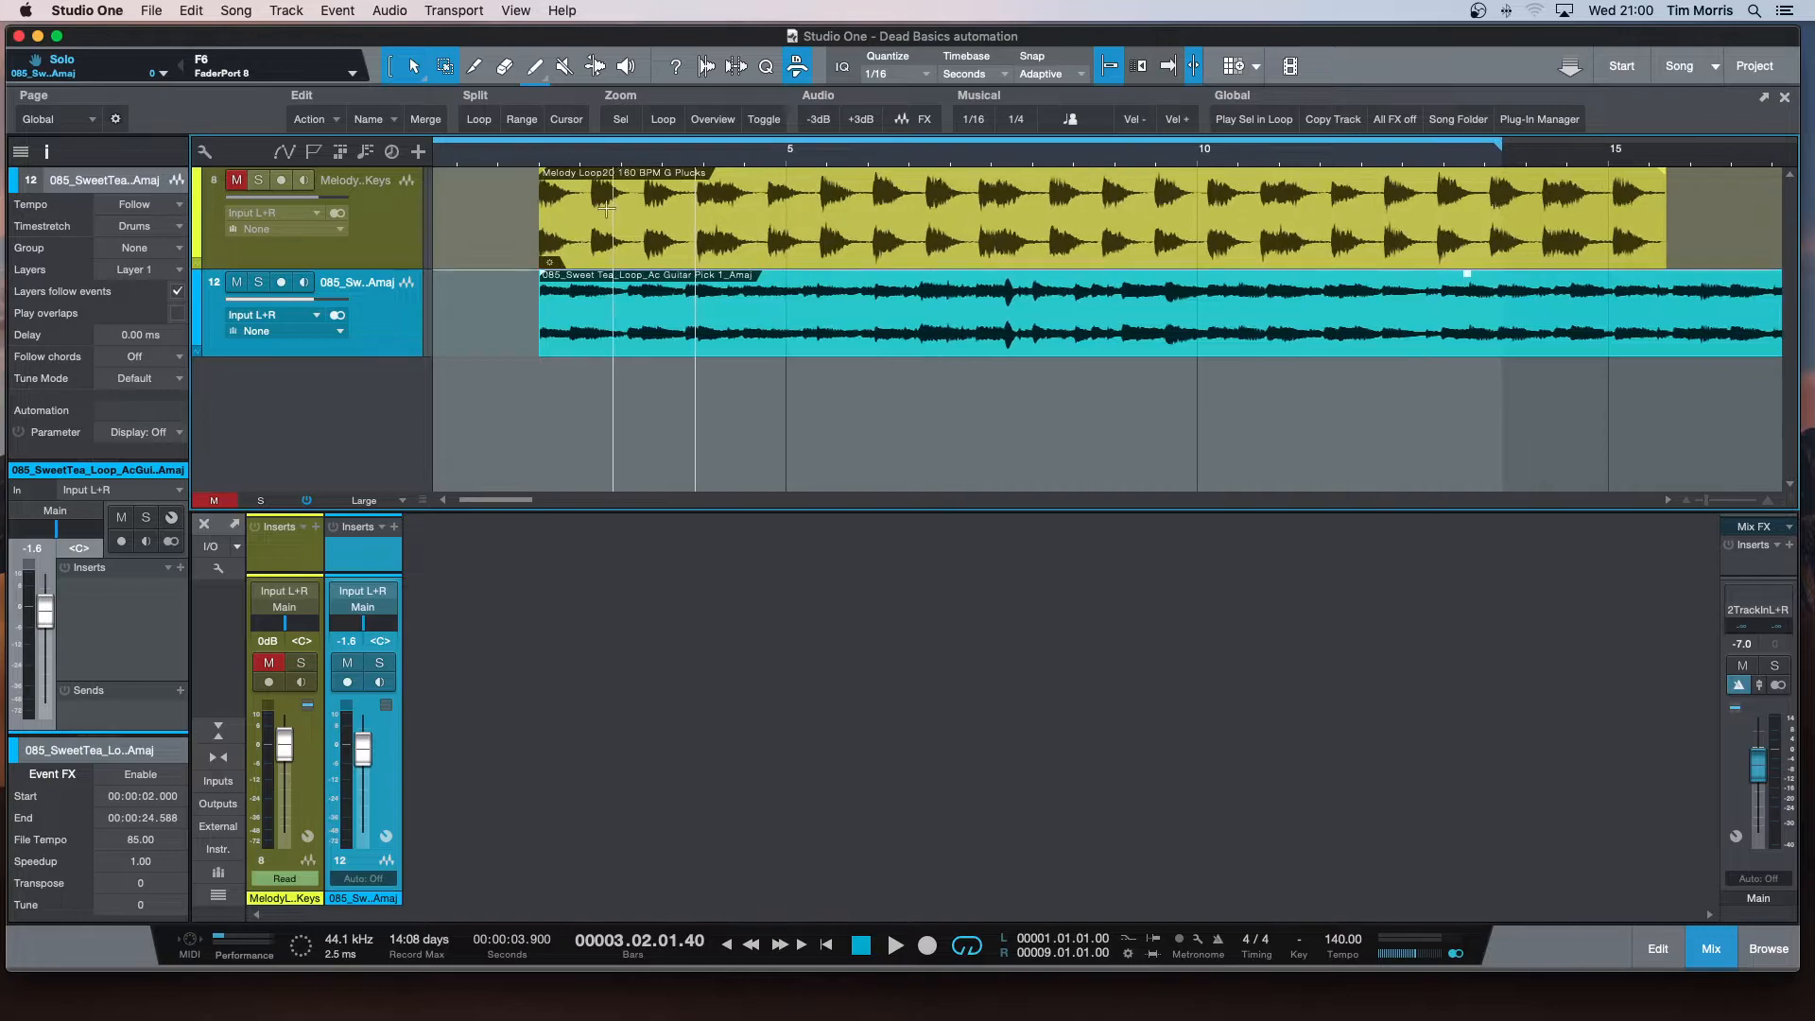
drag(516, 502, 513, 501)
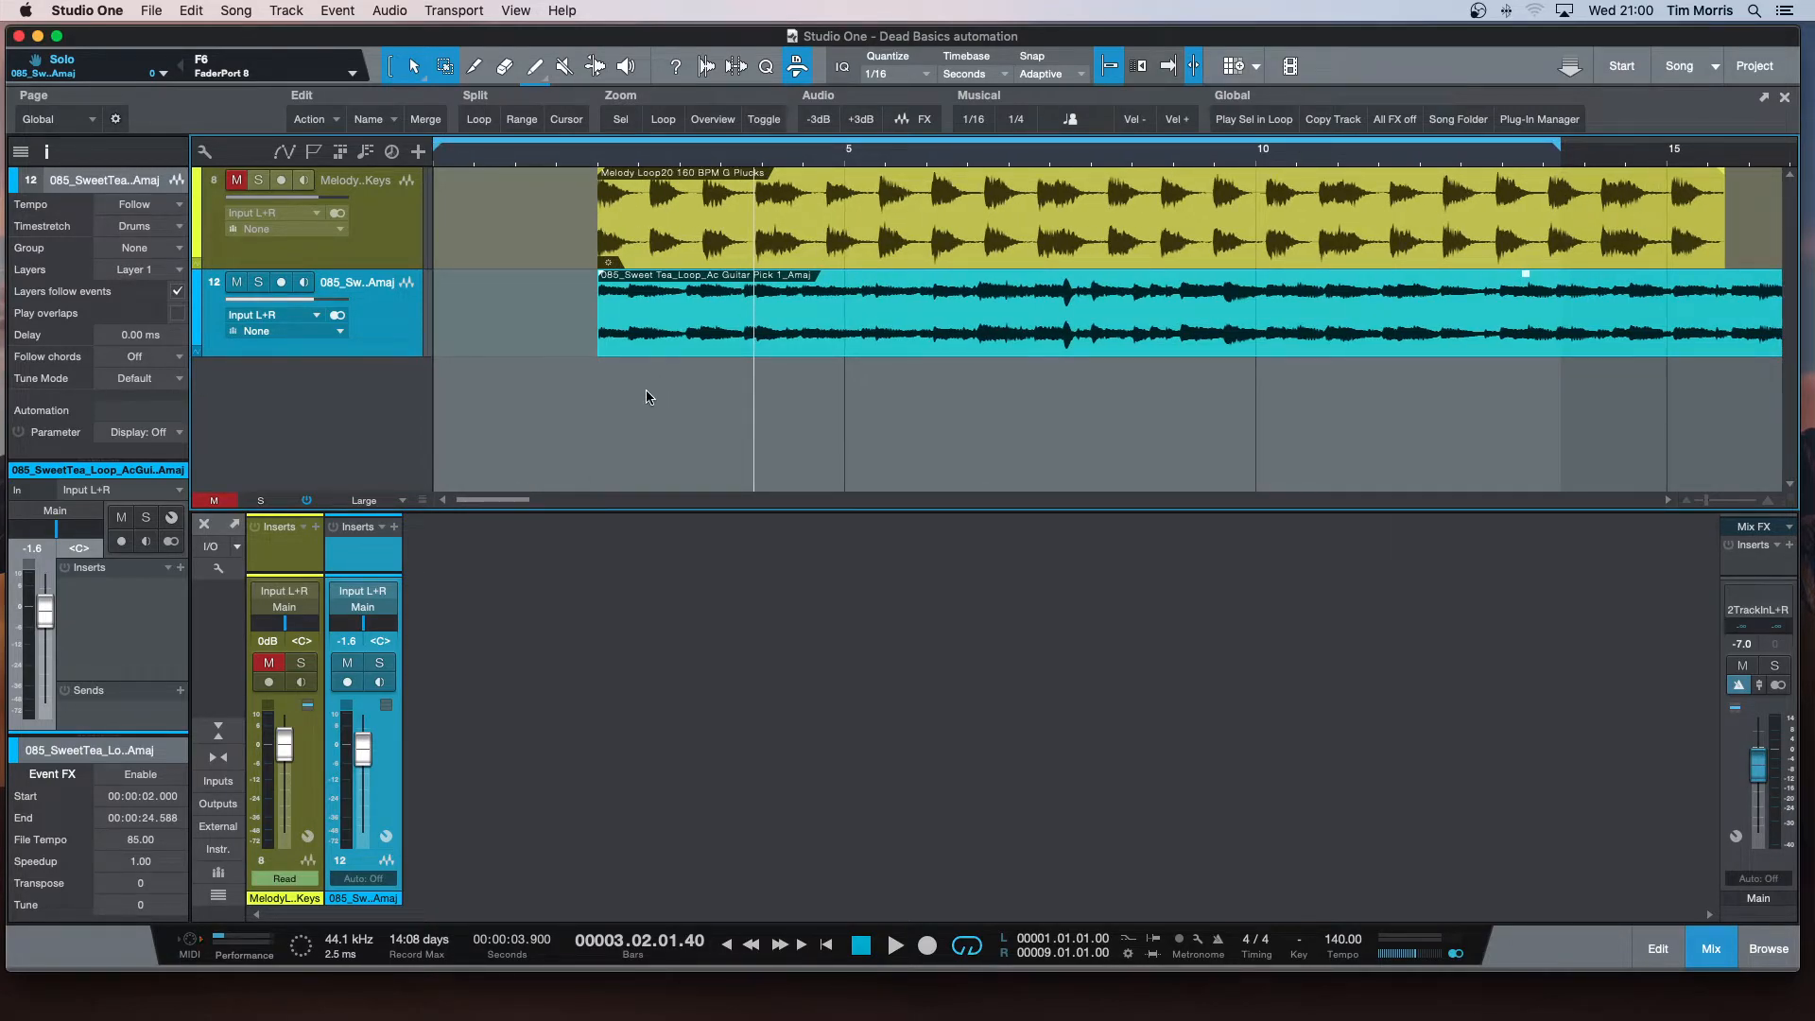
key(comma)
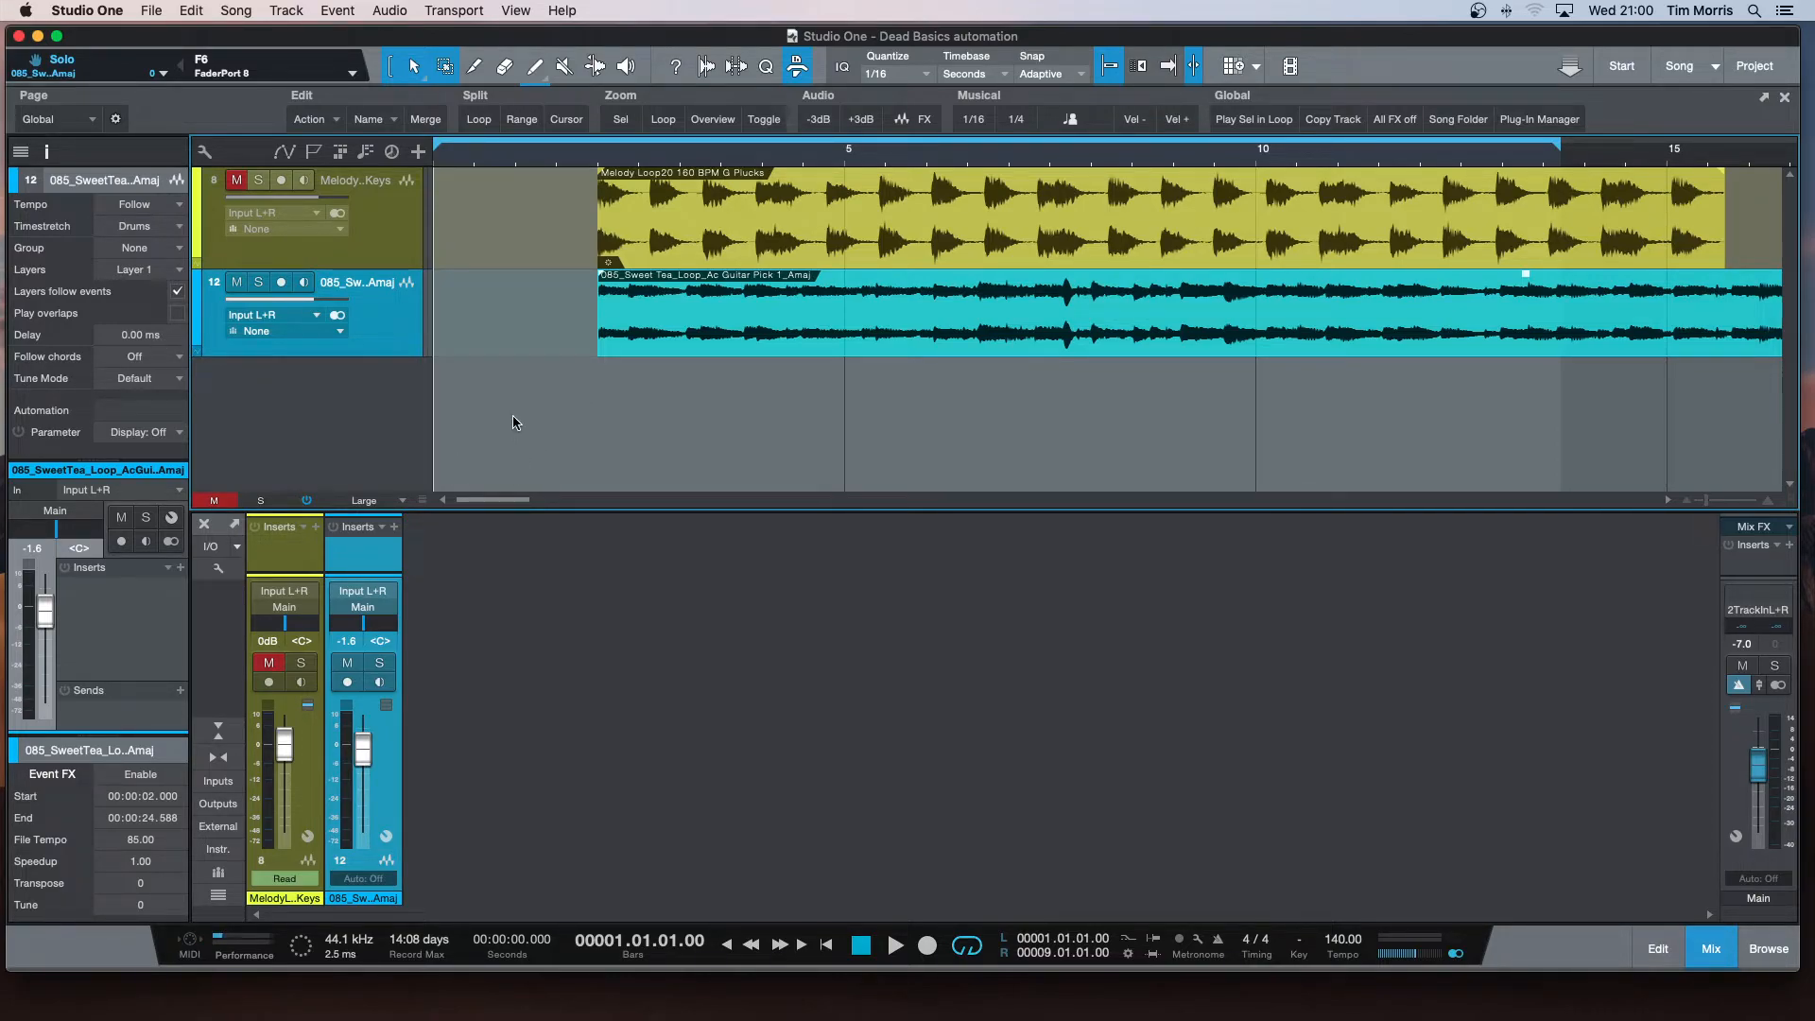
key(space)
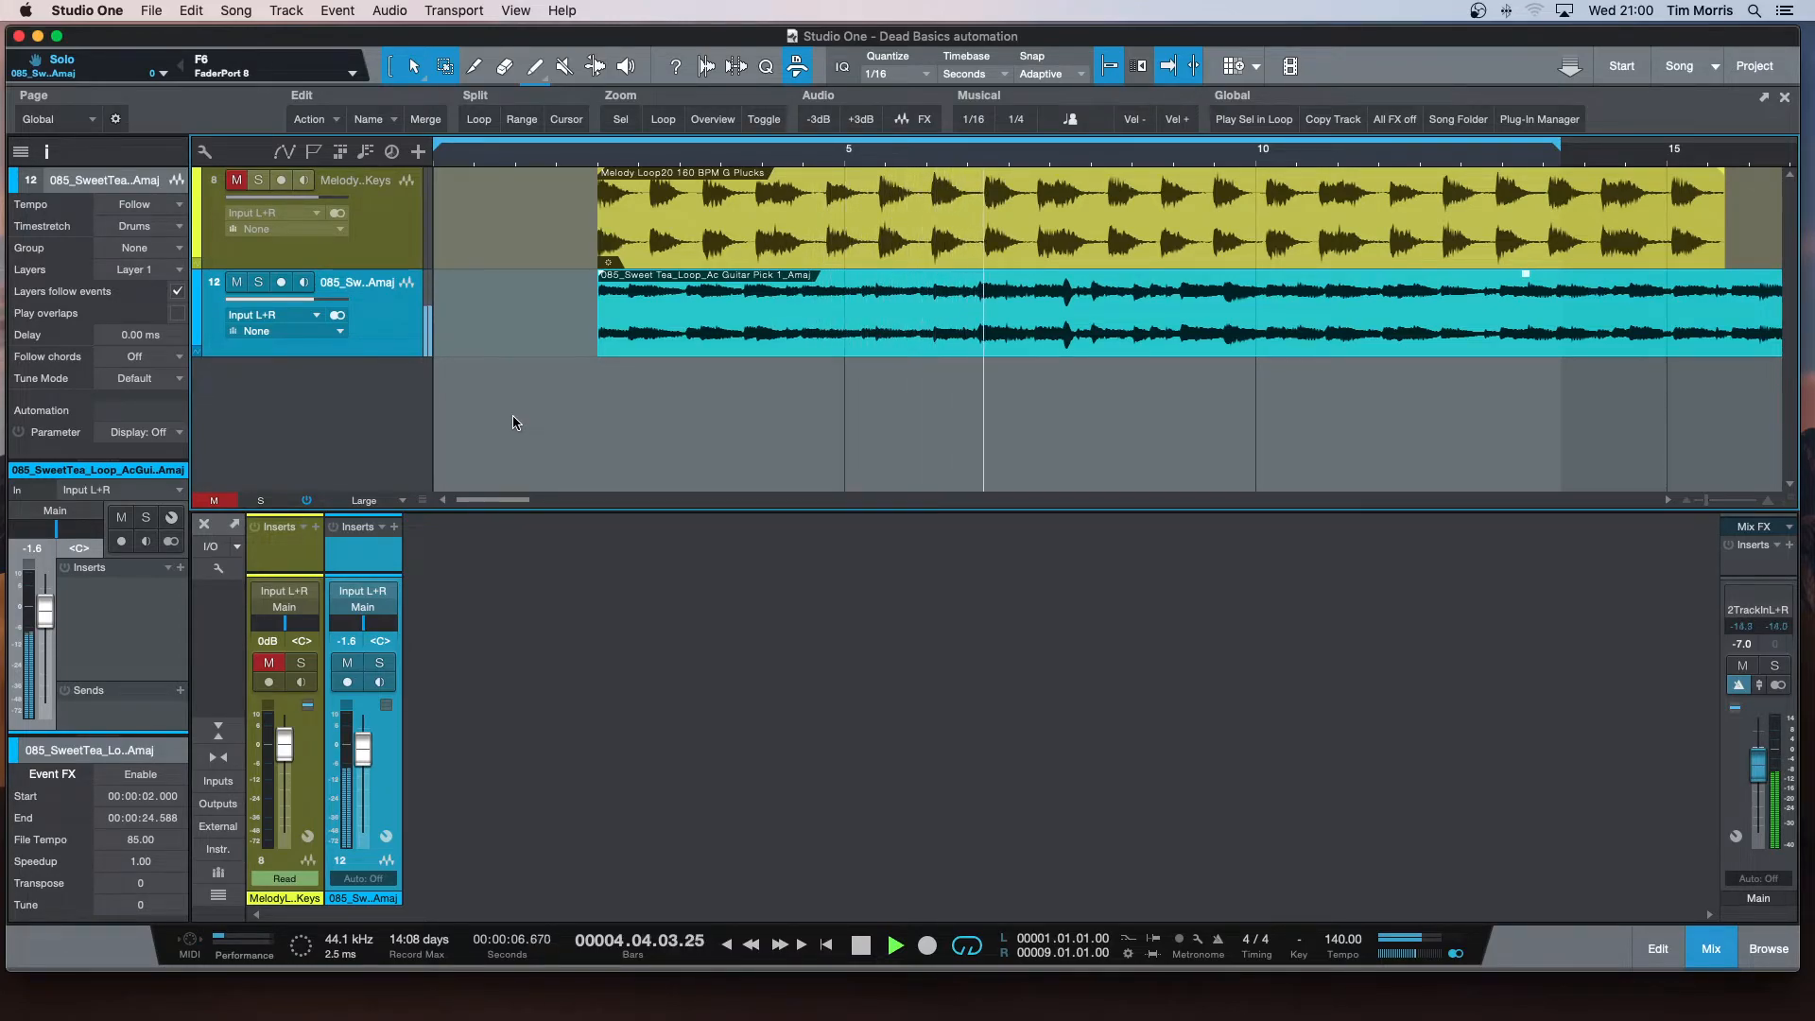
key(space)
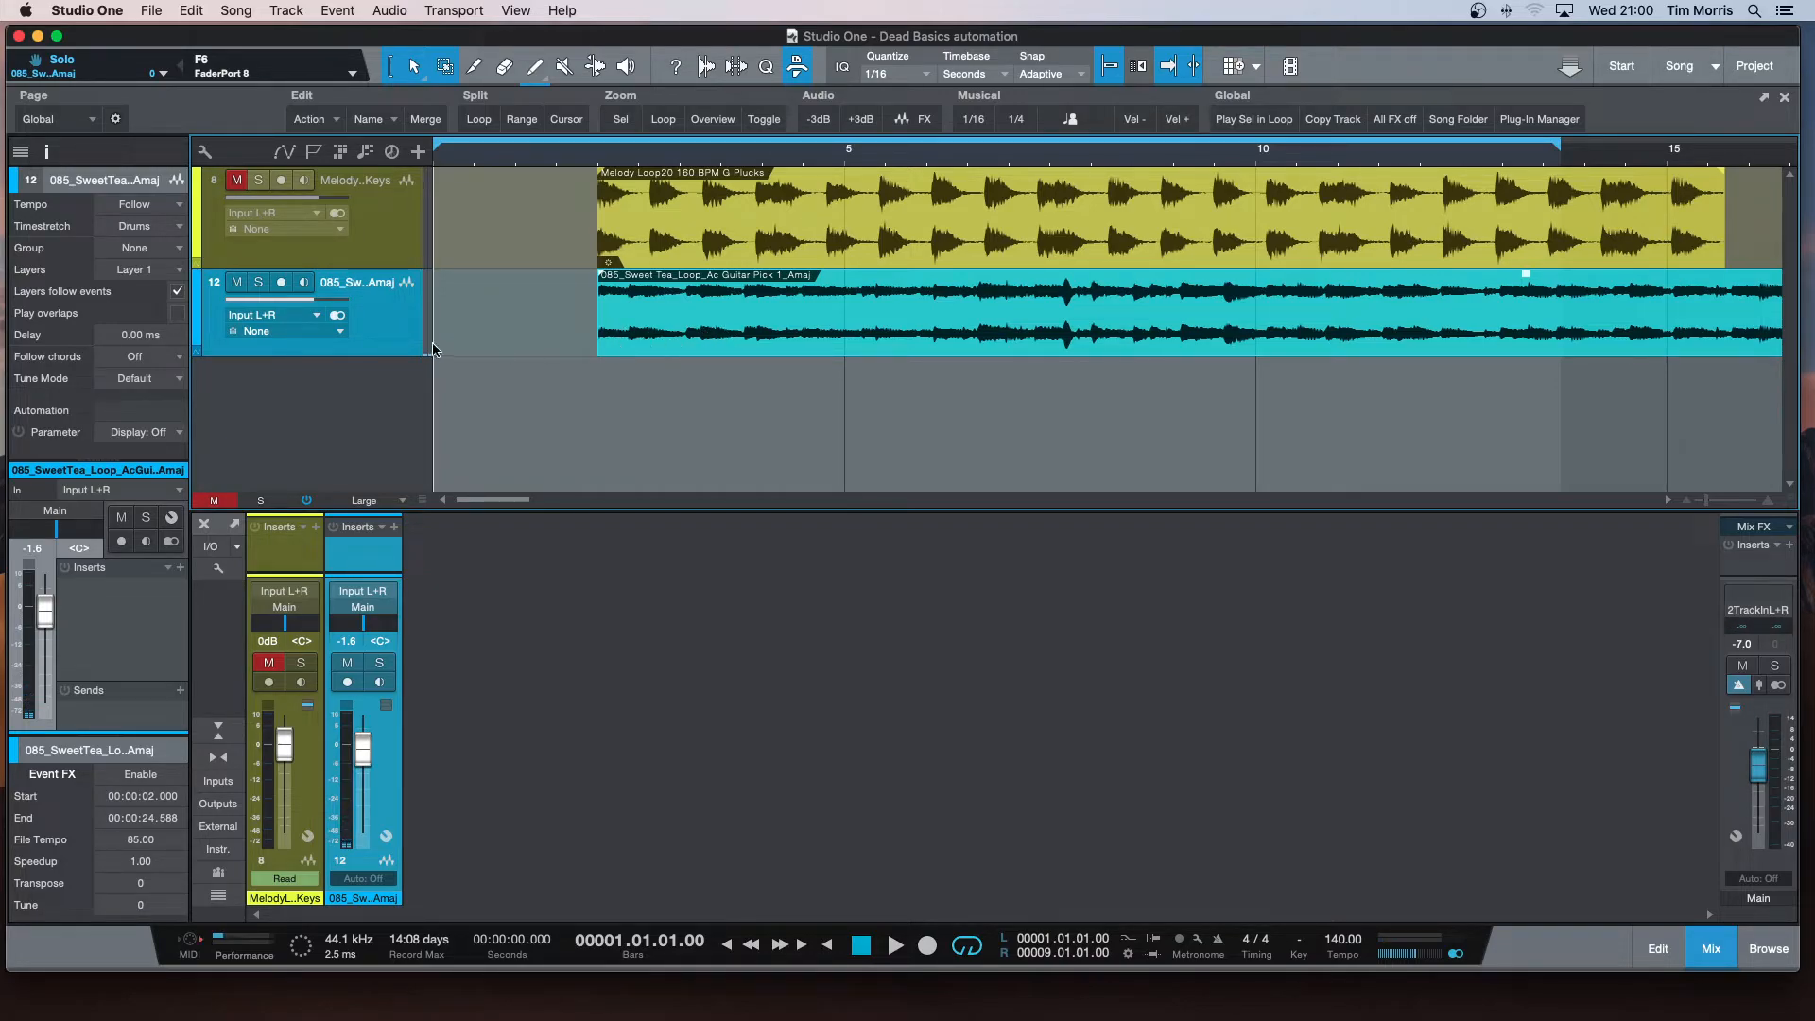
Step: Make the guitar track slightly taller, duplicate it completely with its event, and shrink the copy to match its height
drag(404, 356, 405, 378)
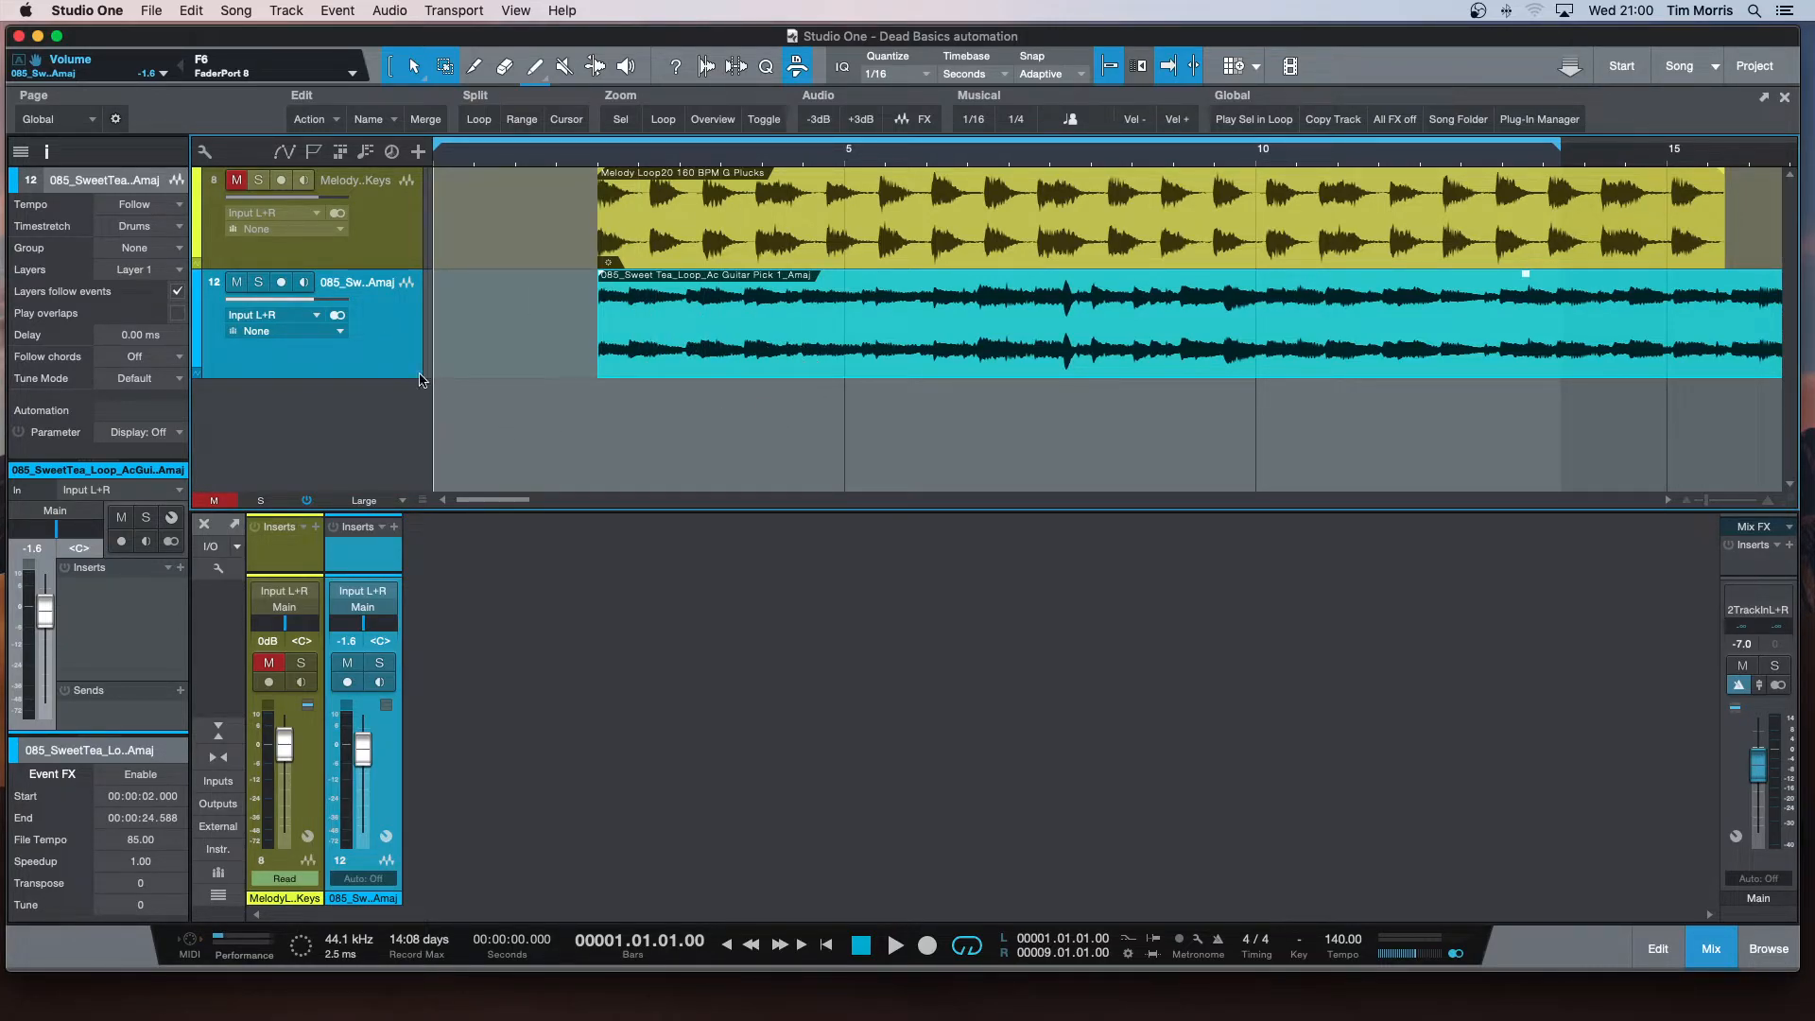
right_click(371, 345)
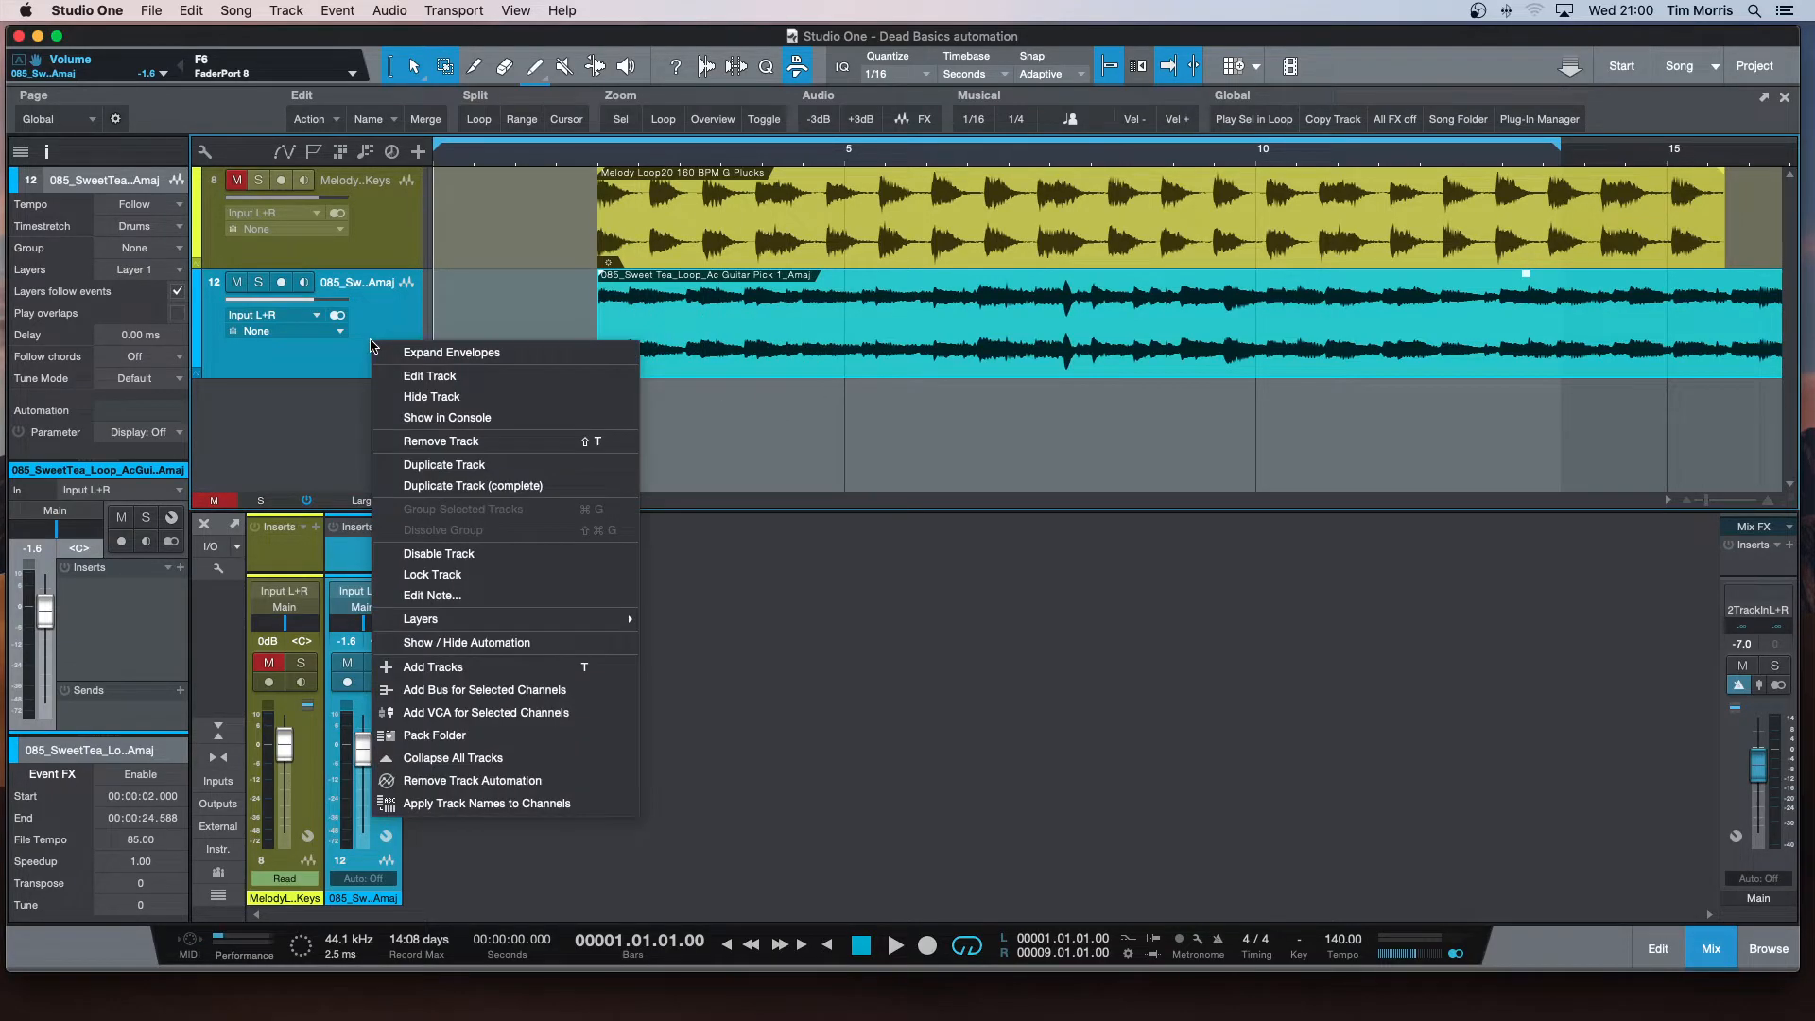
click(473, 486)
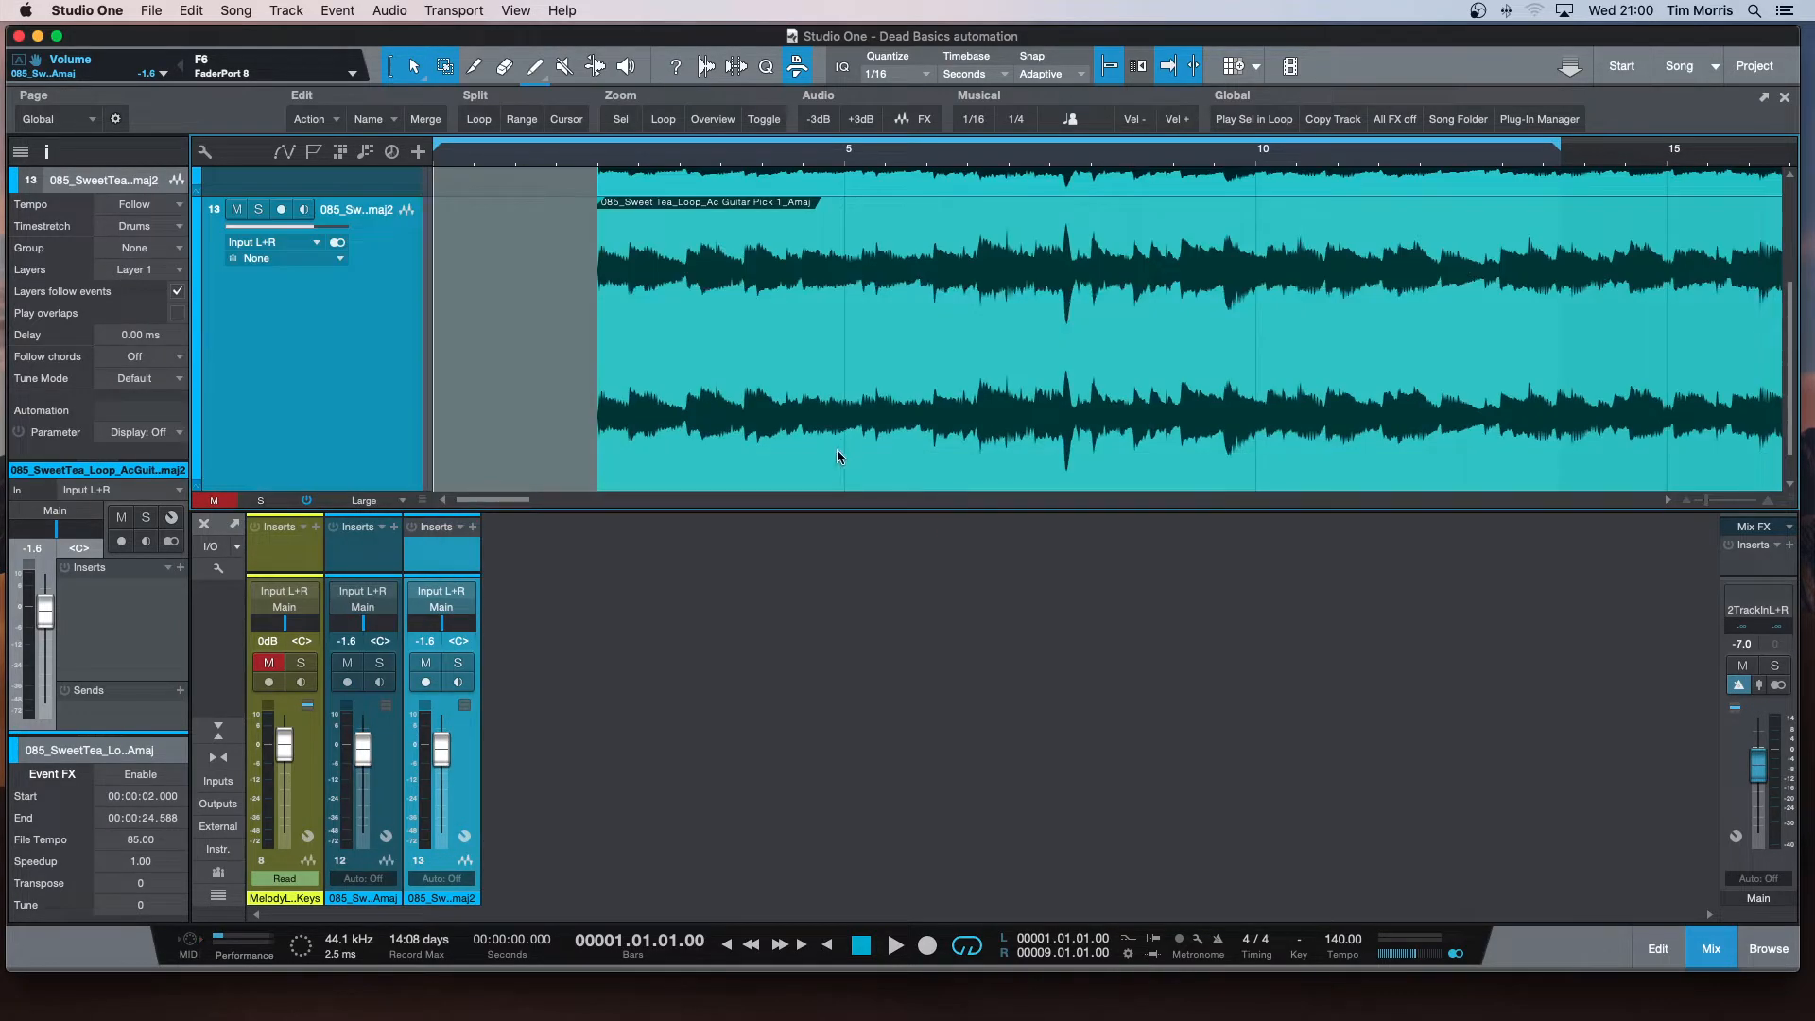
scroll(422, 434, down, 1)
drag(401, 452, 391, 270)
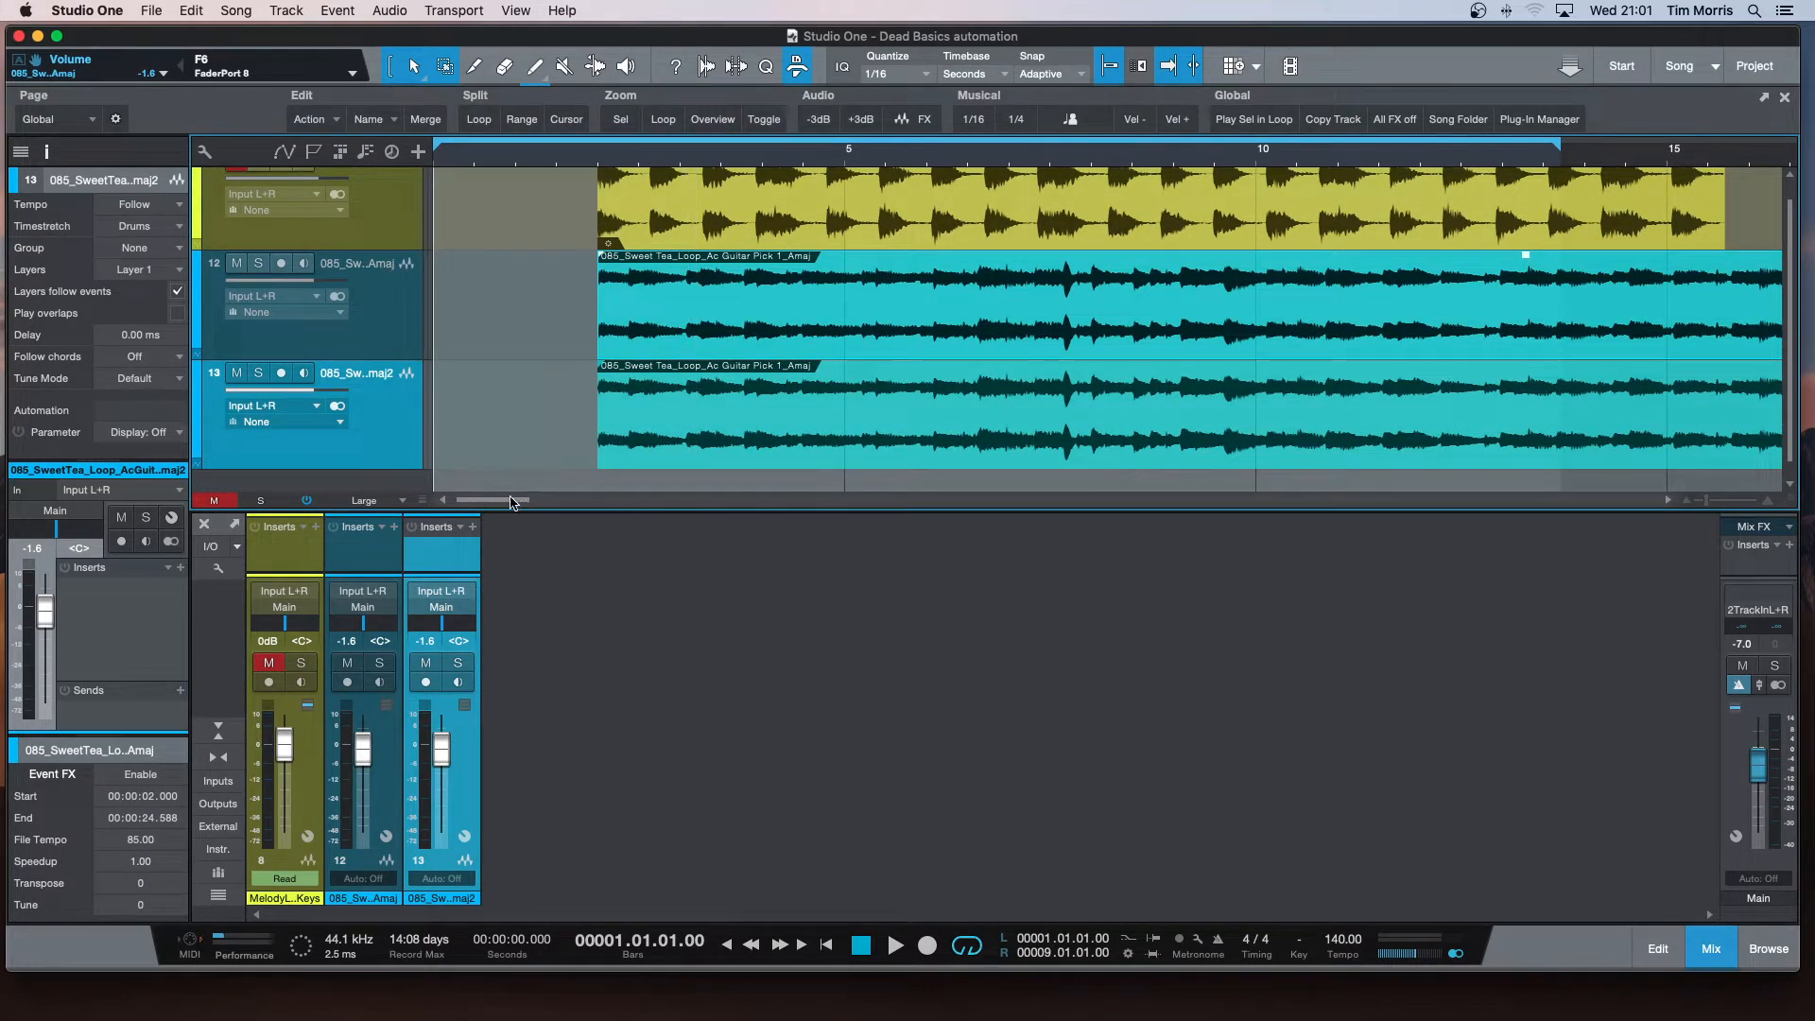
Step: Play the original and duplicated guitar tracks together, and return the playhead to the song start
key(space)
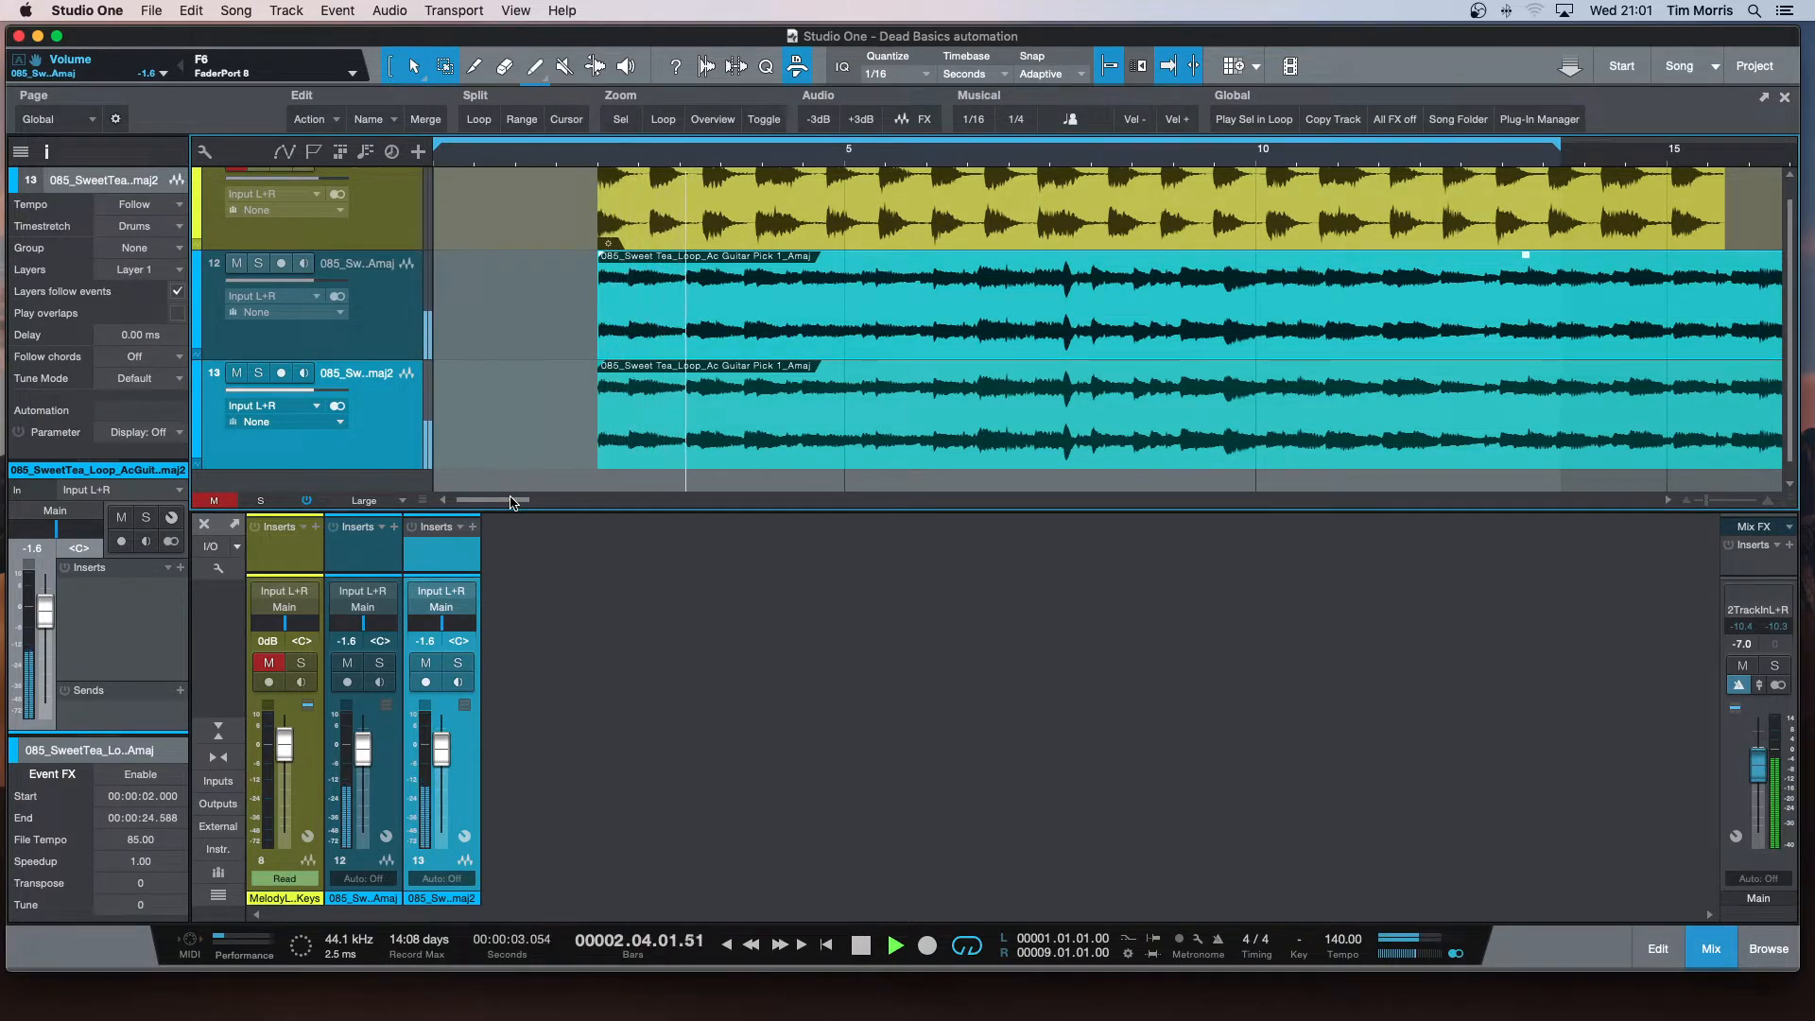
key(space)
key(comma)
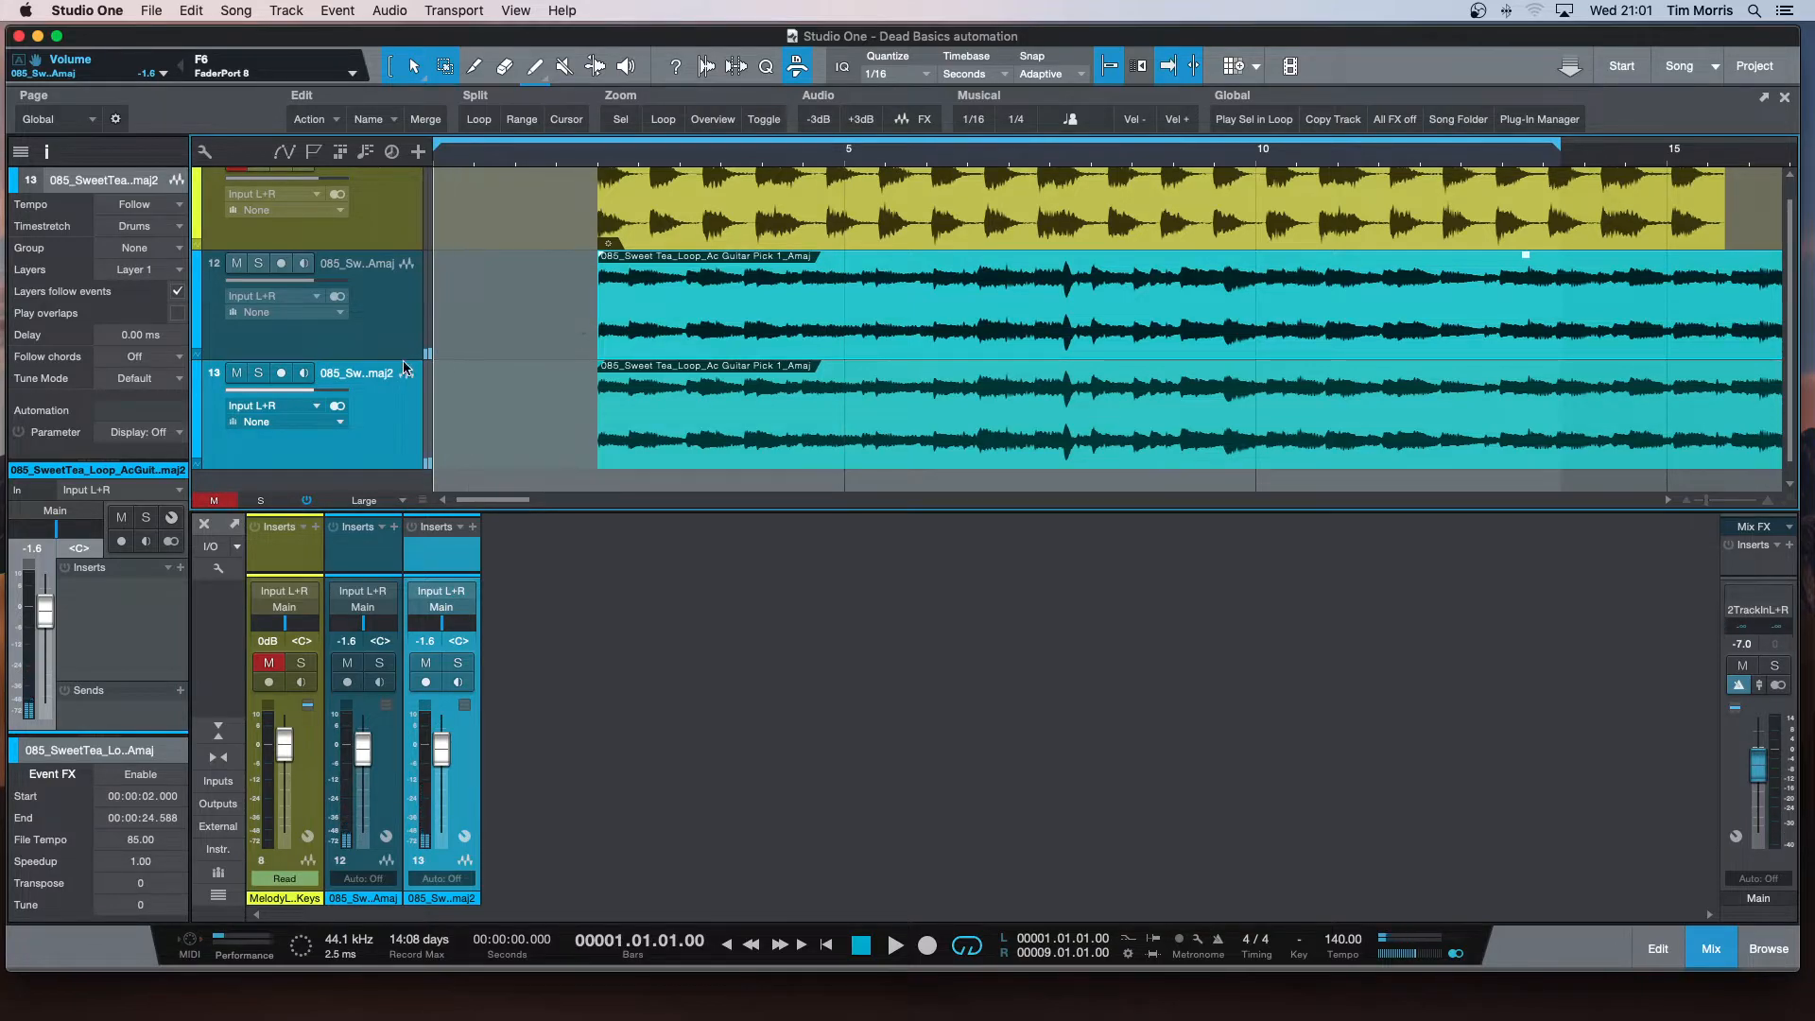
Step: Set the original guitar track's delay to -40 ms
click(409, 332)
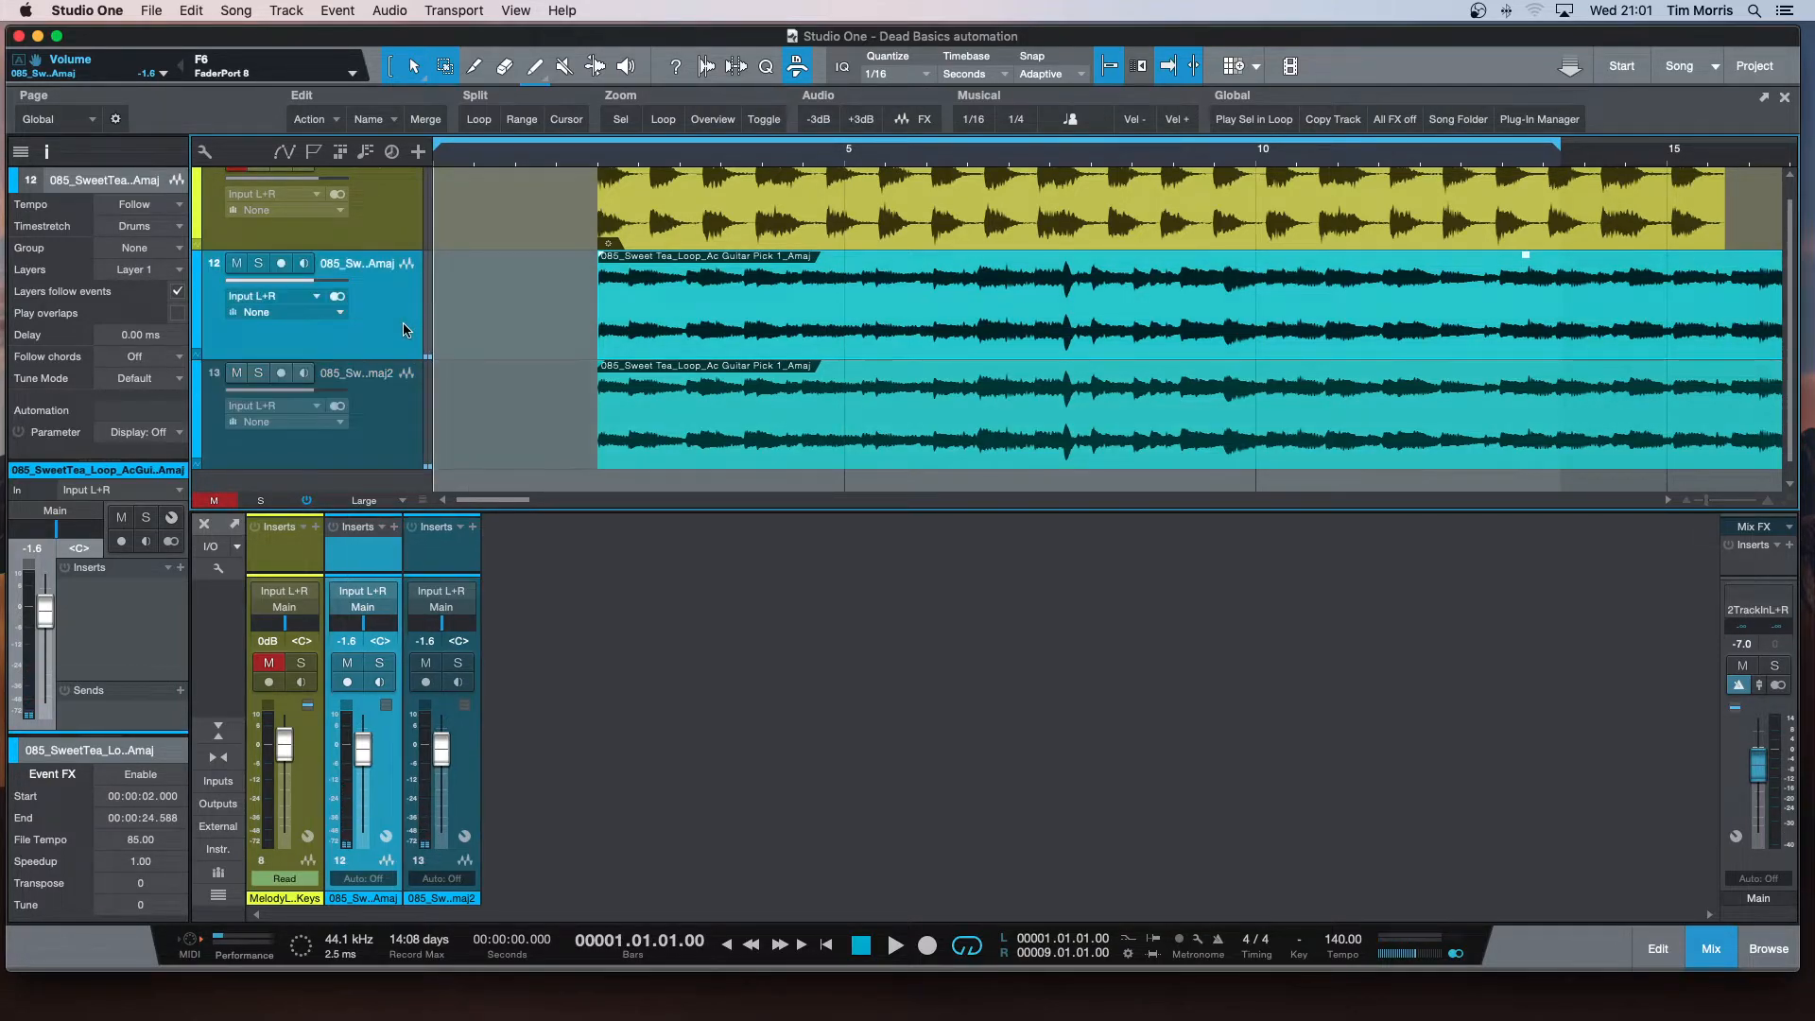
double_click(135, 334)
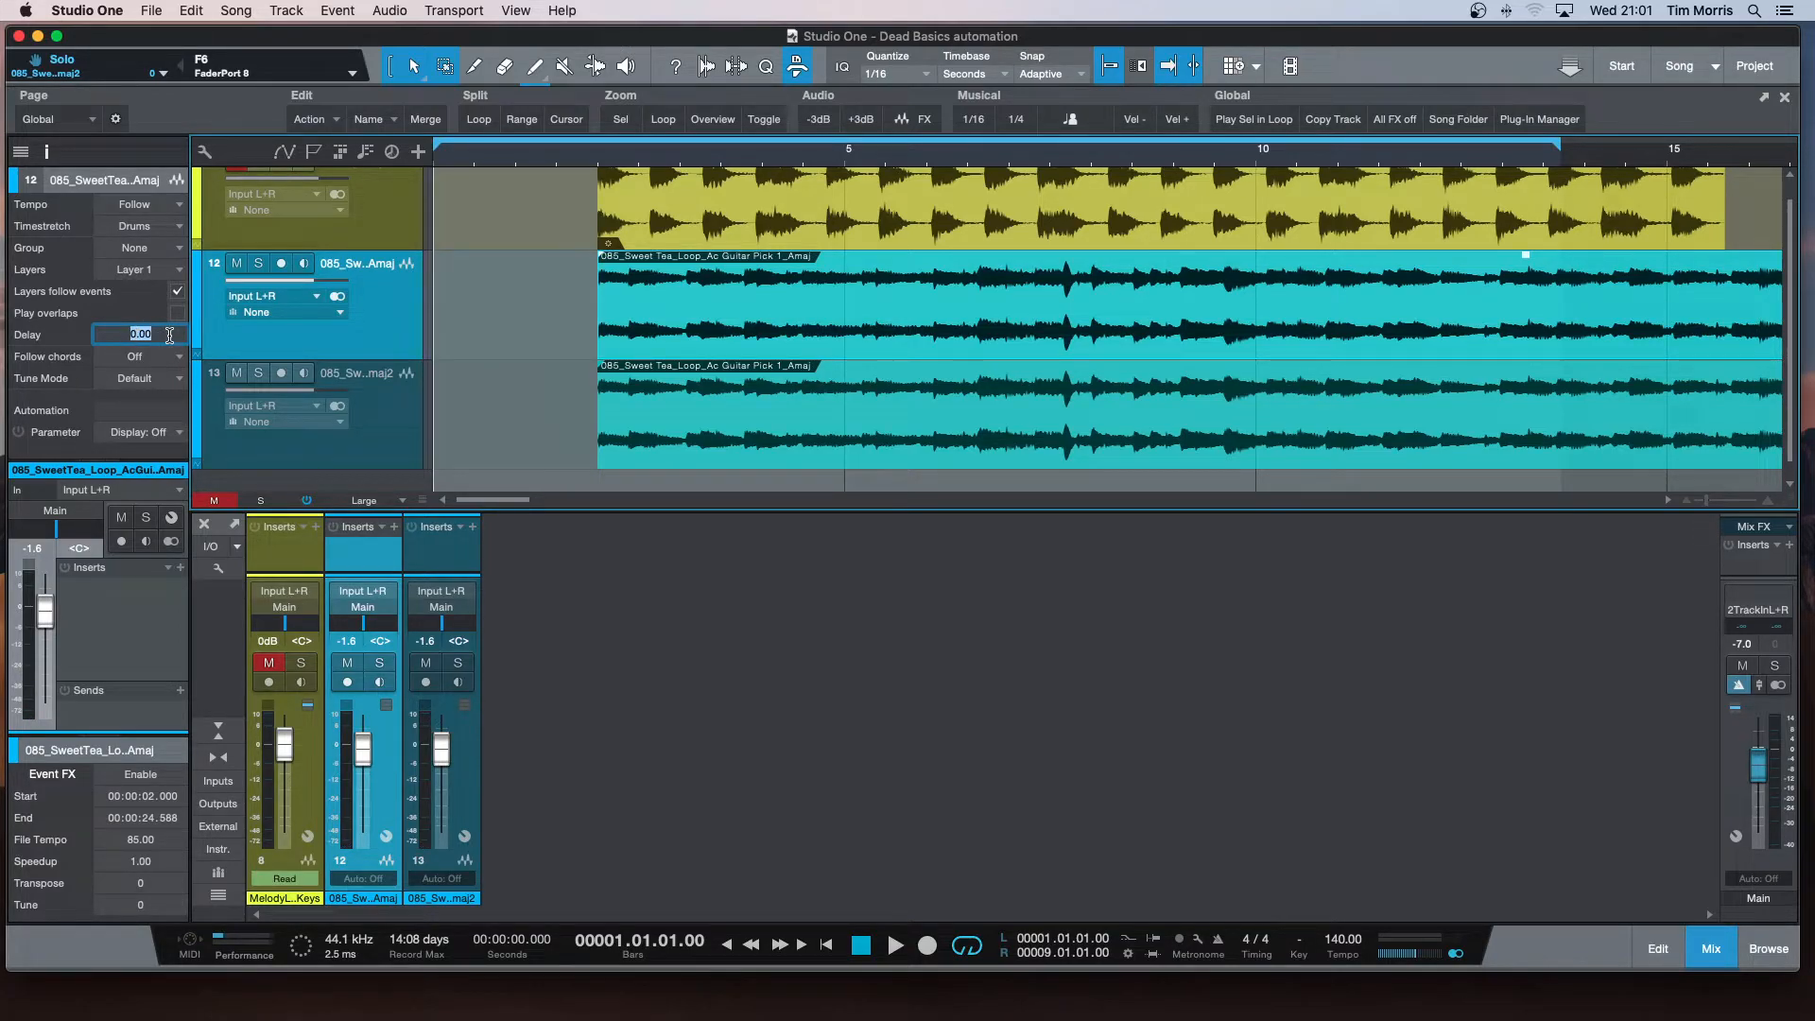
text(-40)
key(Return)
Step: Set the duplicated guitar track's delay to 40 ms
click(396, 431)
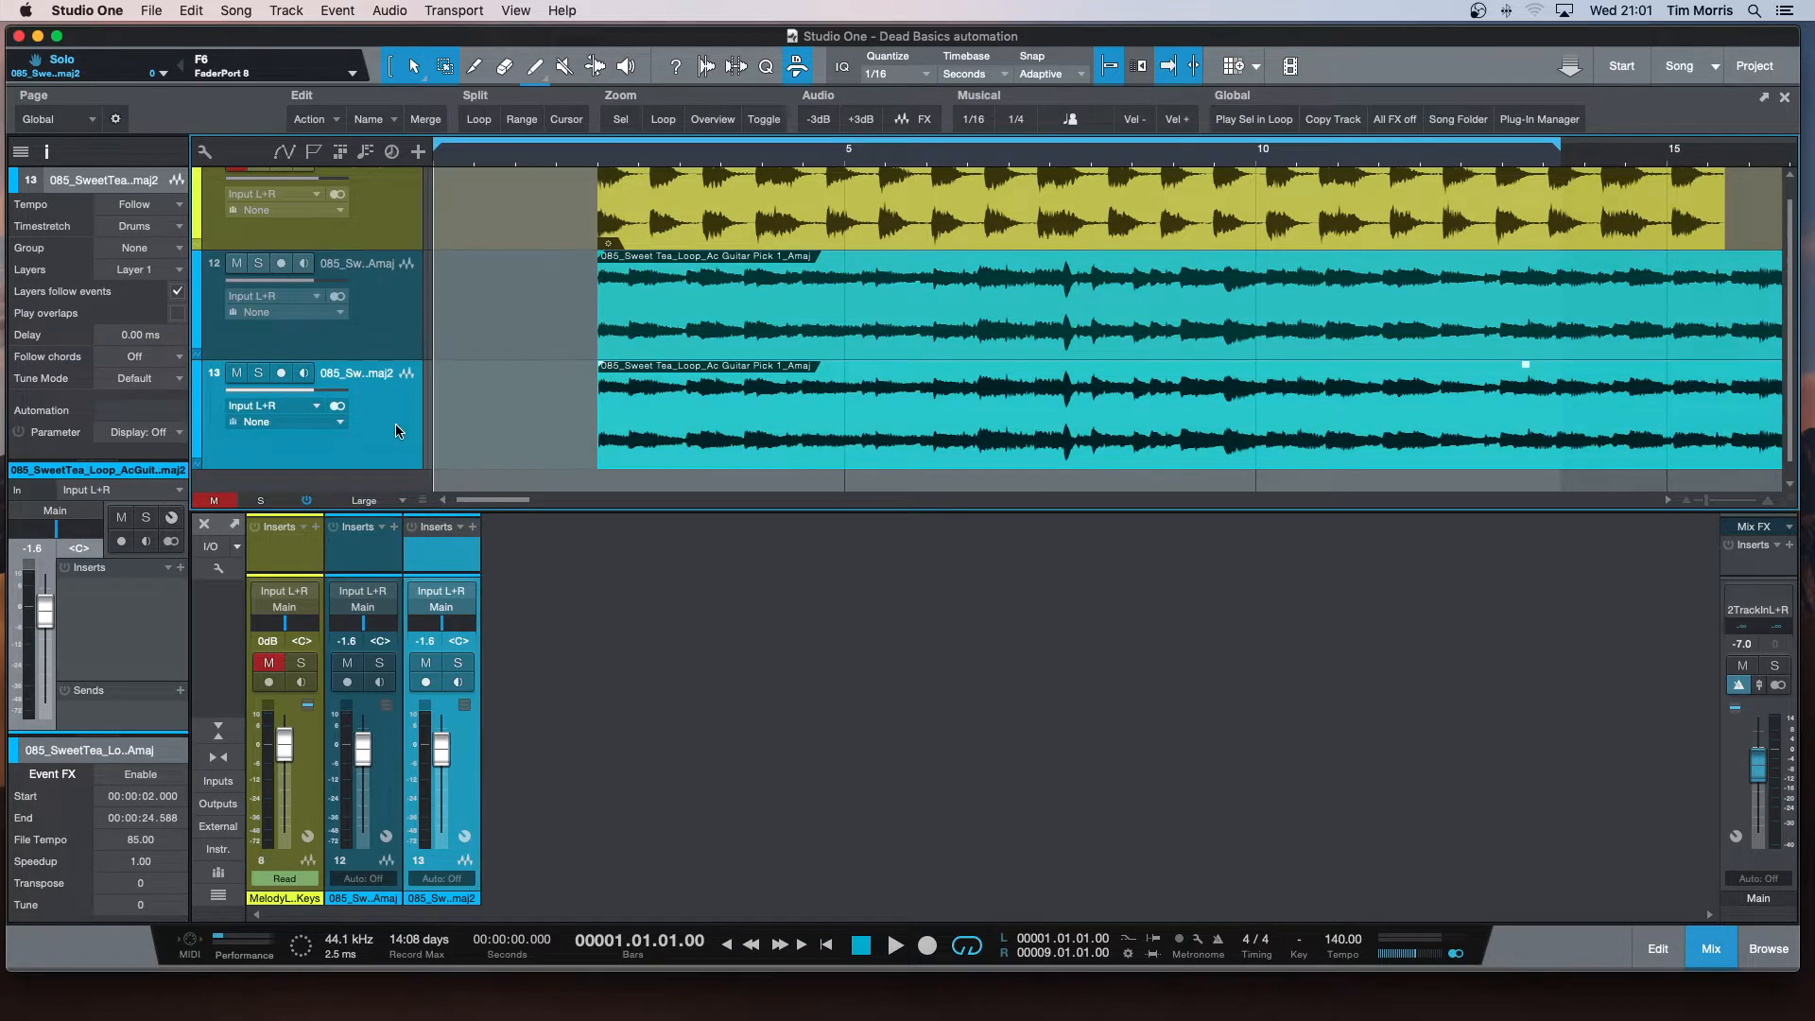
double_click(145, 336)
text(40)
key(Return)
Step: Pan the original guitar track hard left and the duplicate hard right, and play them back
drag(365, 630, 329, 633)
drag(442, 630, 498, 634)
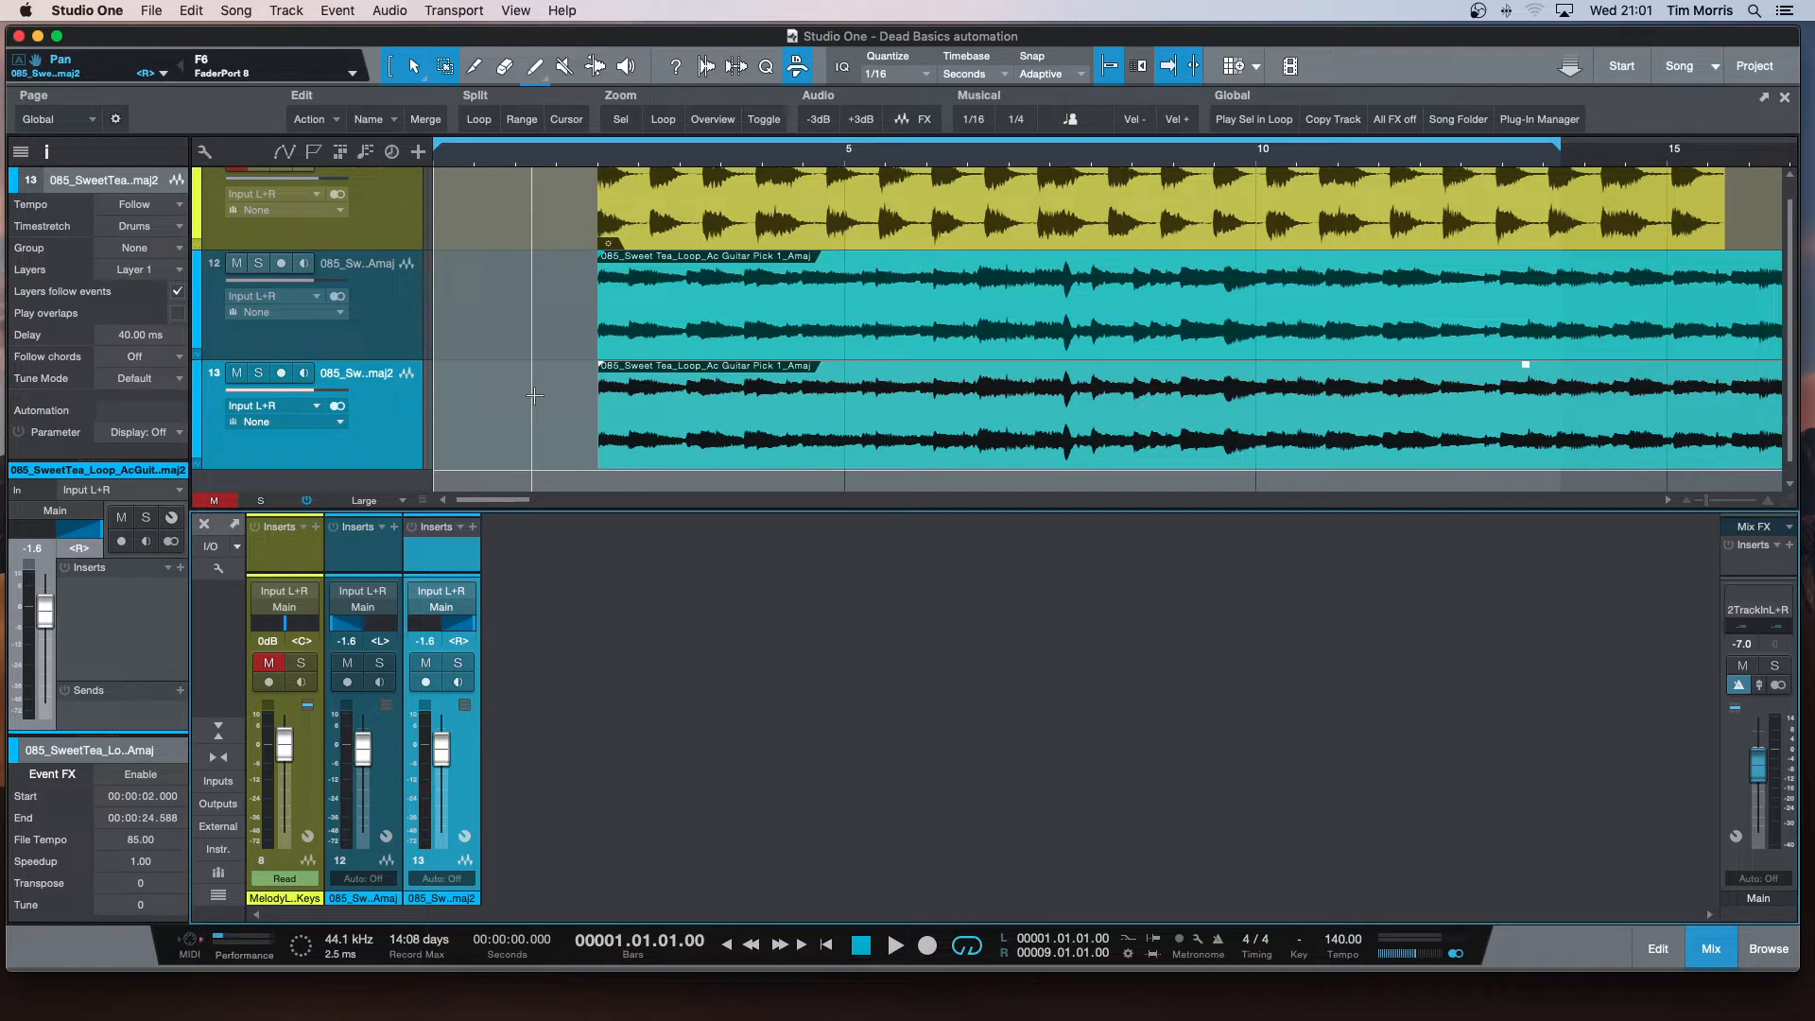
key(space)
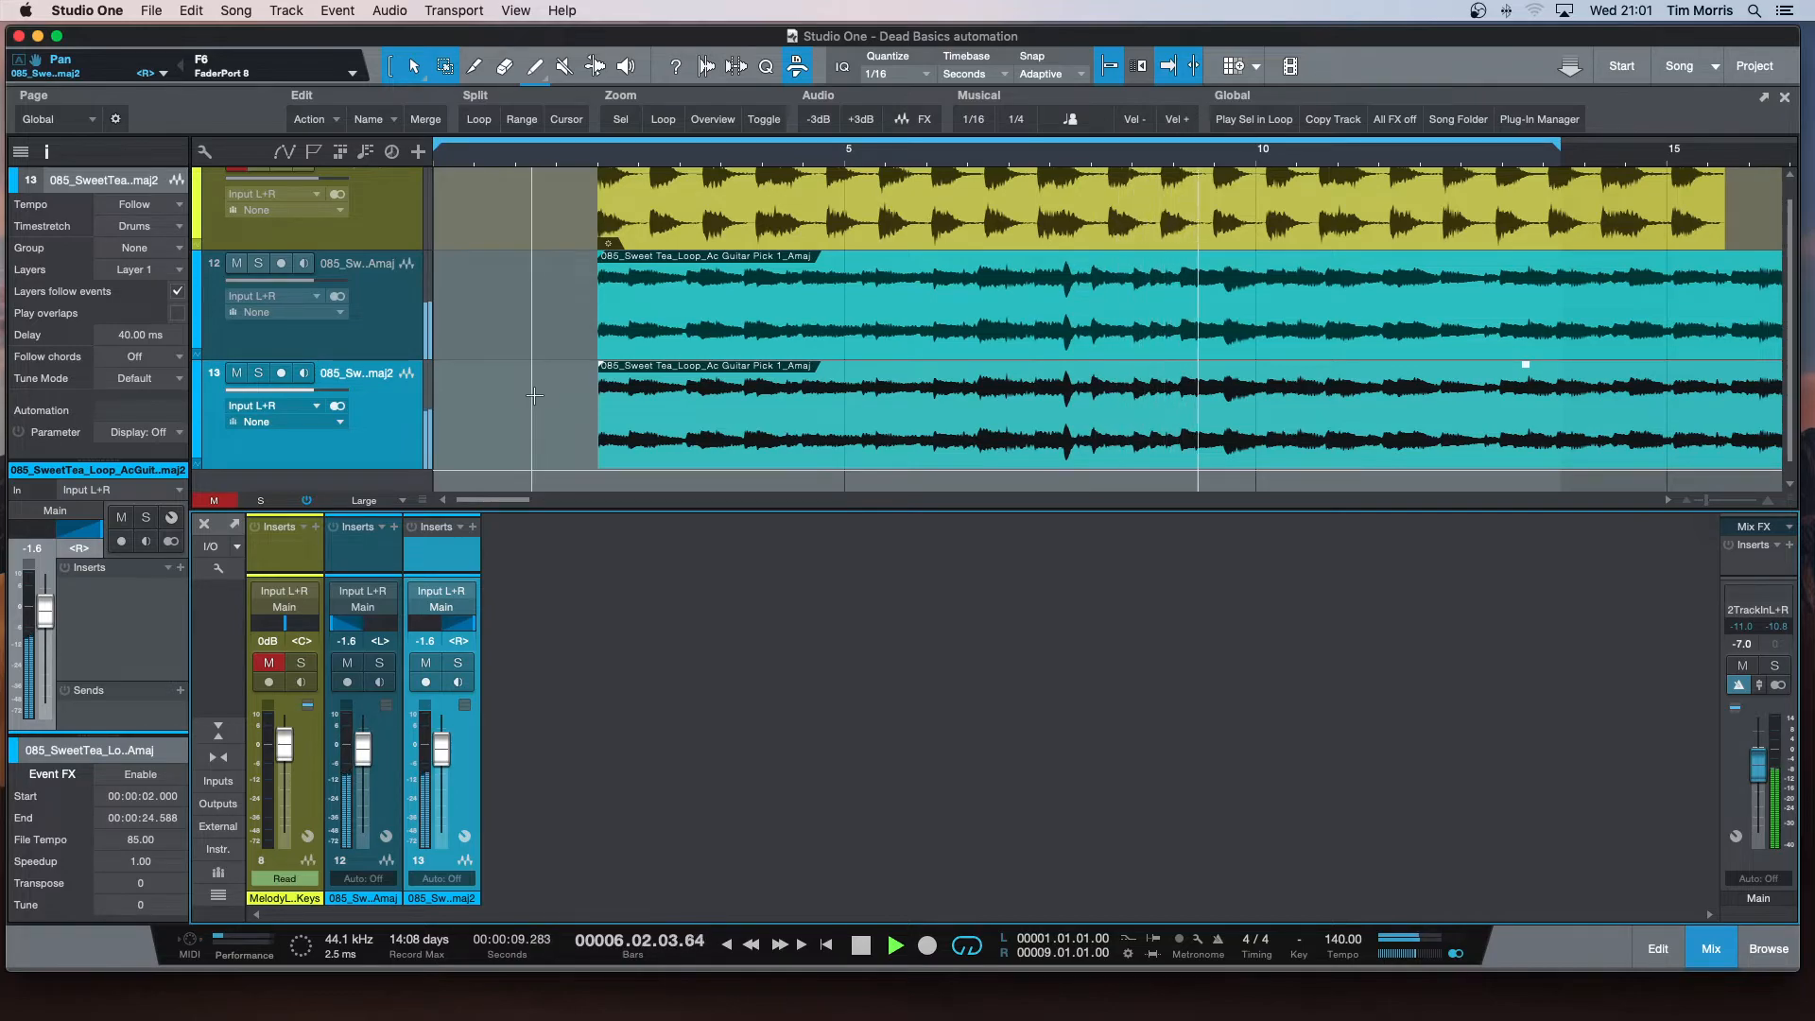
Step: Stop playback and set the duplicated guitar track's delay to 15 ms
key(space)
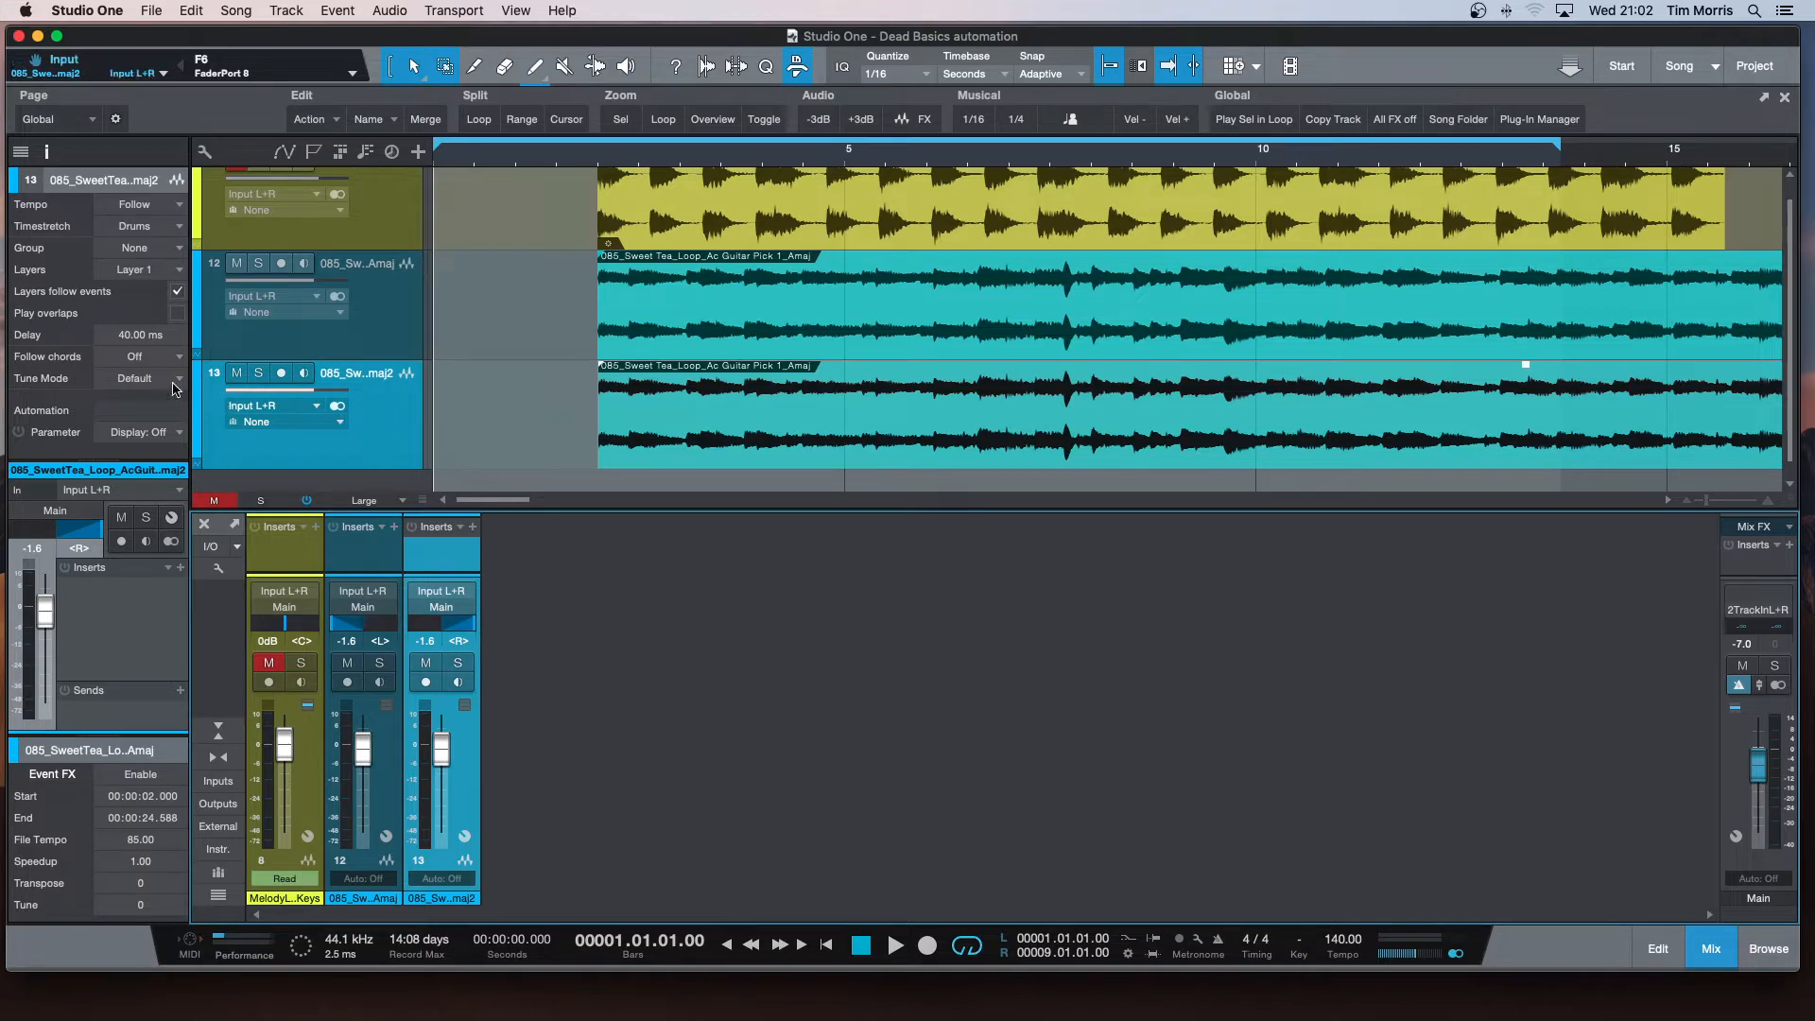
double_click(130, 339)
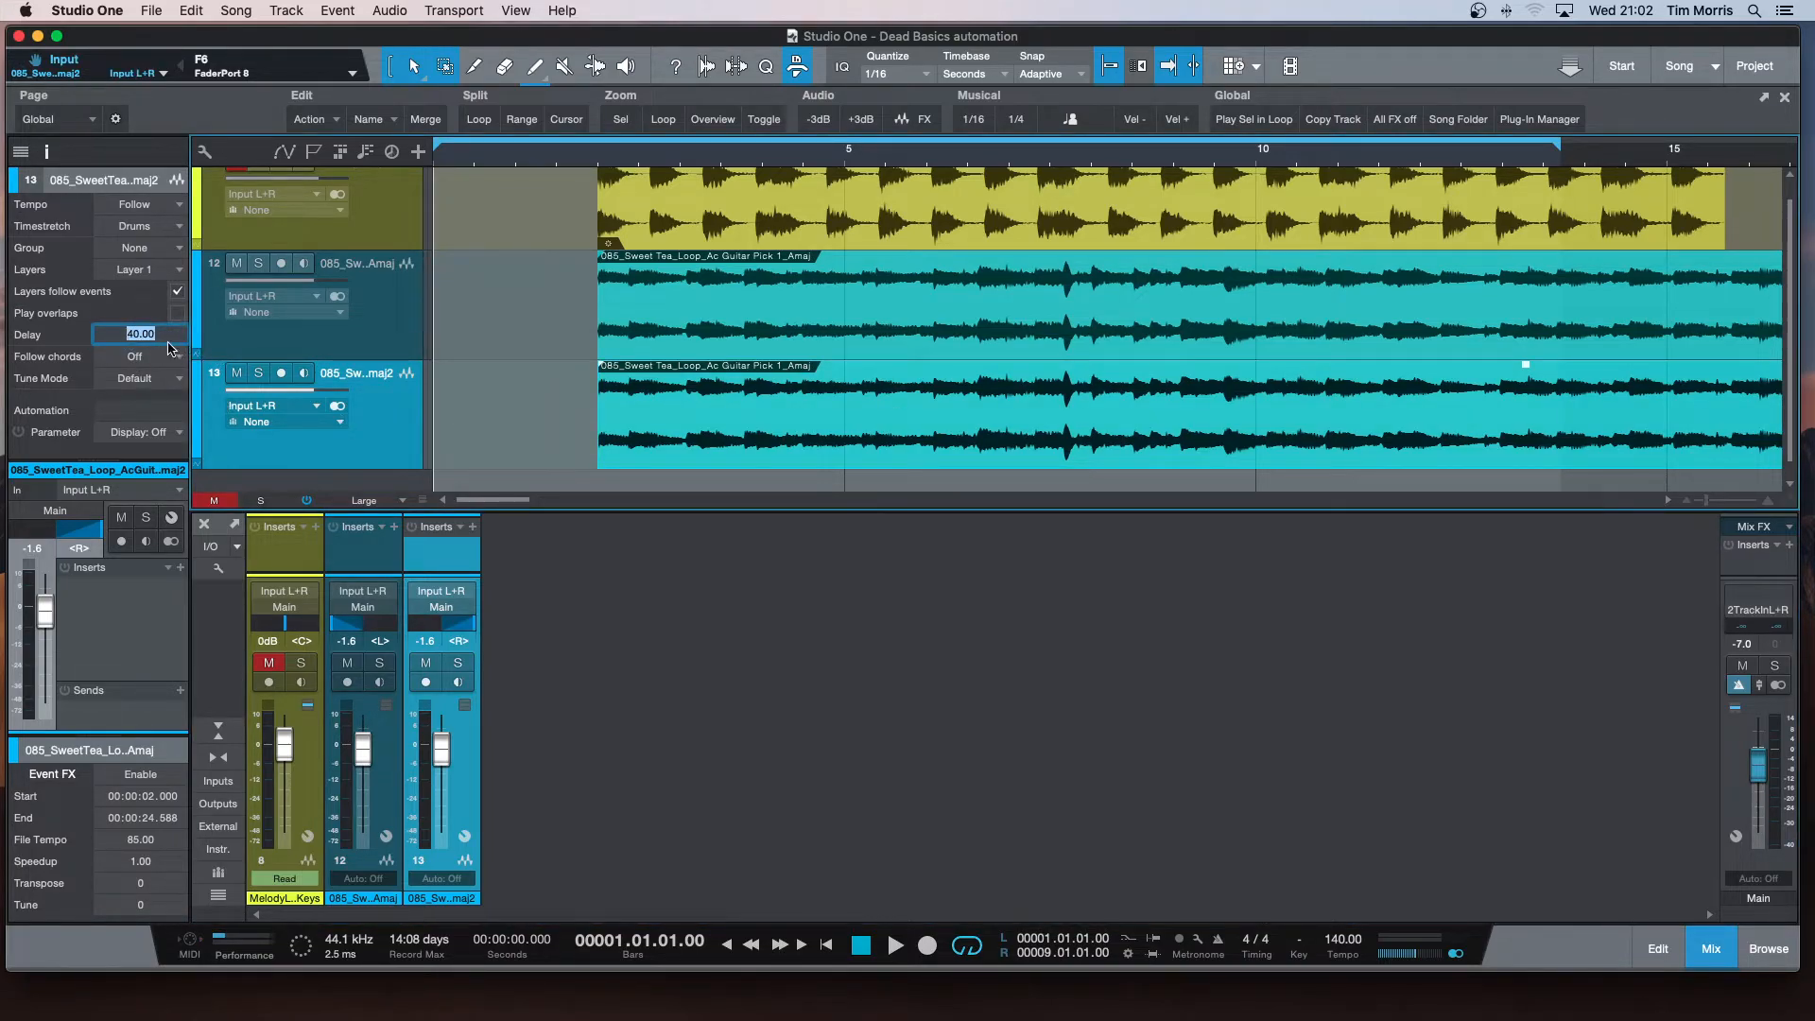
text(15)
key(Return)
Step: Set the original guitar track's delay to -15 ms and play both guitar tracks back
click(387, 350)
double_click(129, 336)
text(-15)
key(Return)
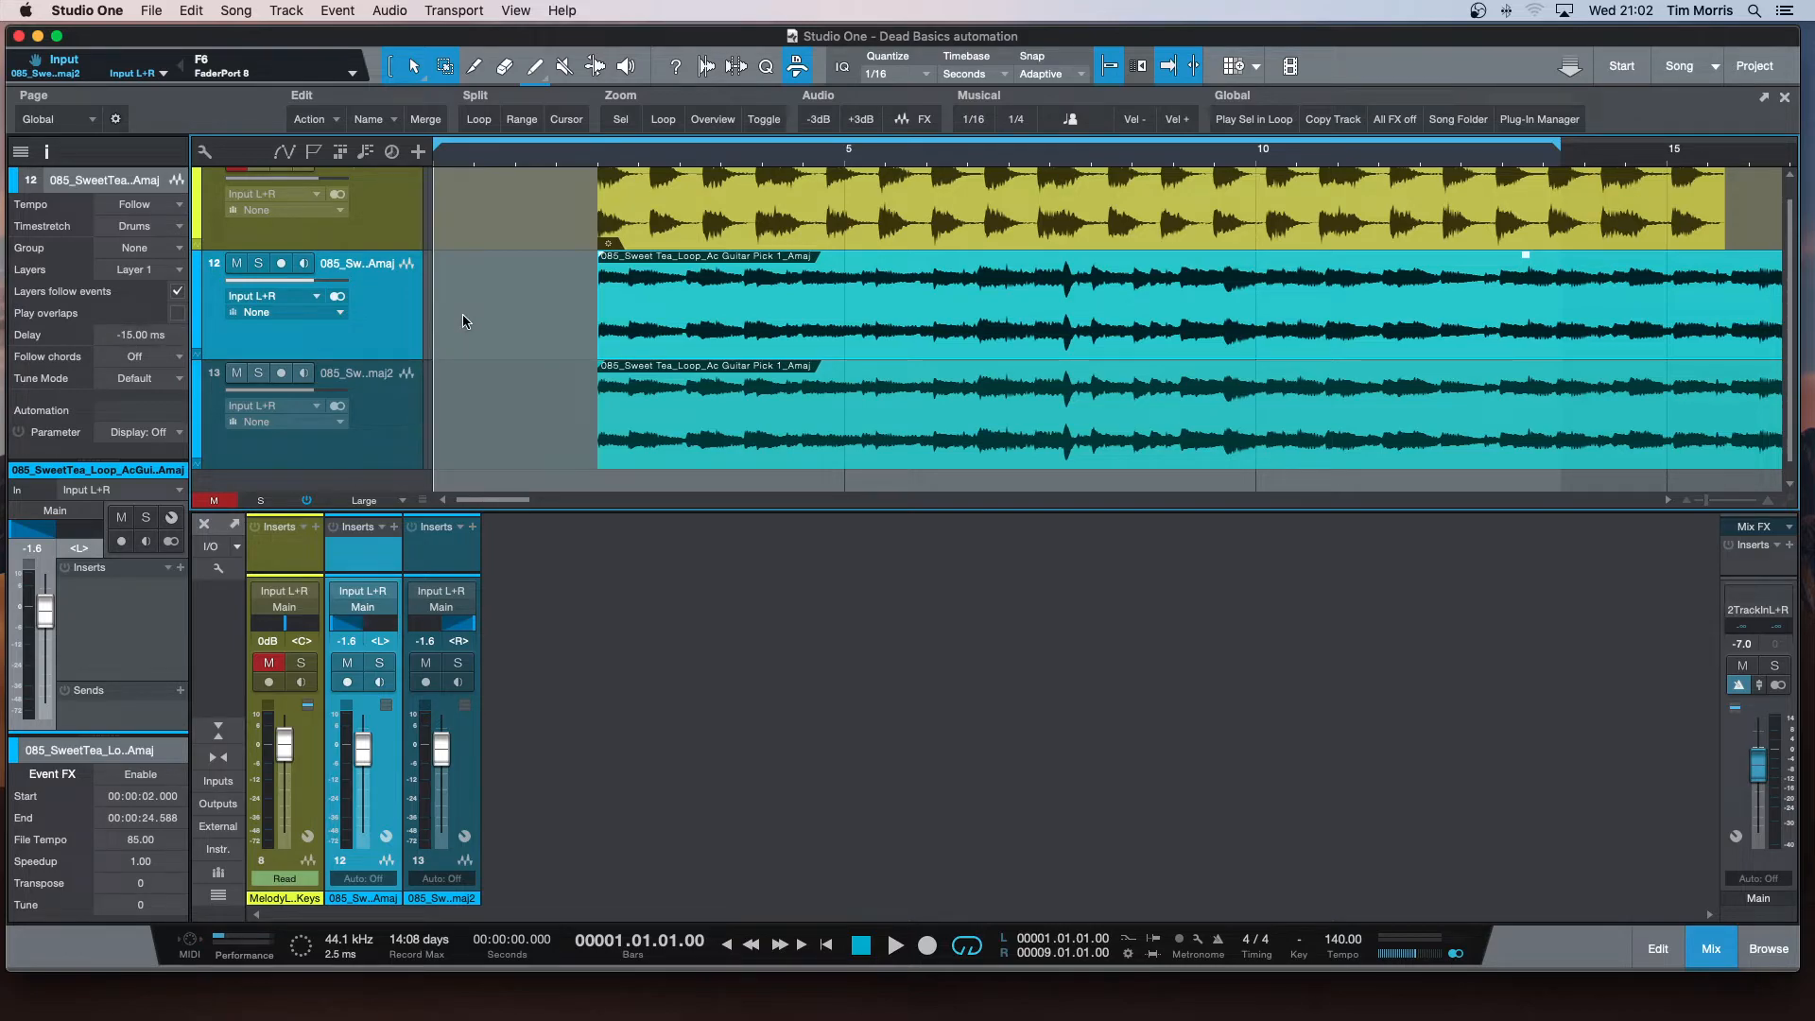
key(space)
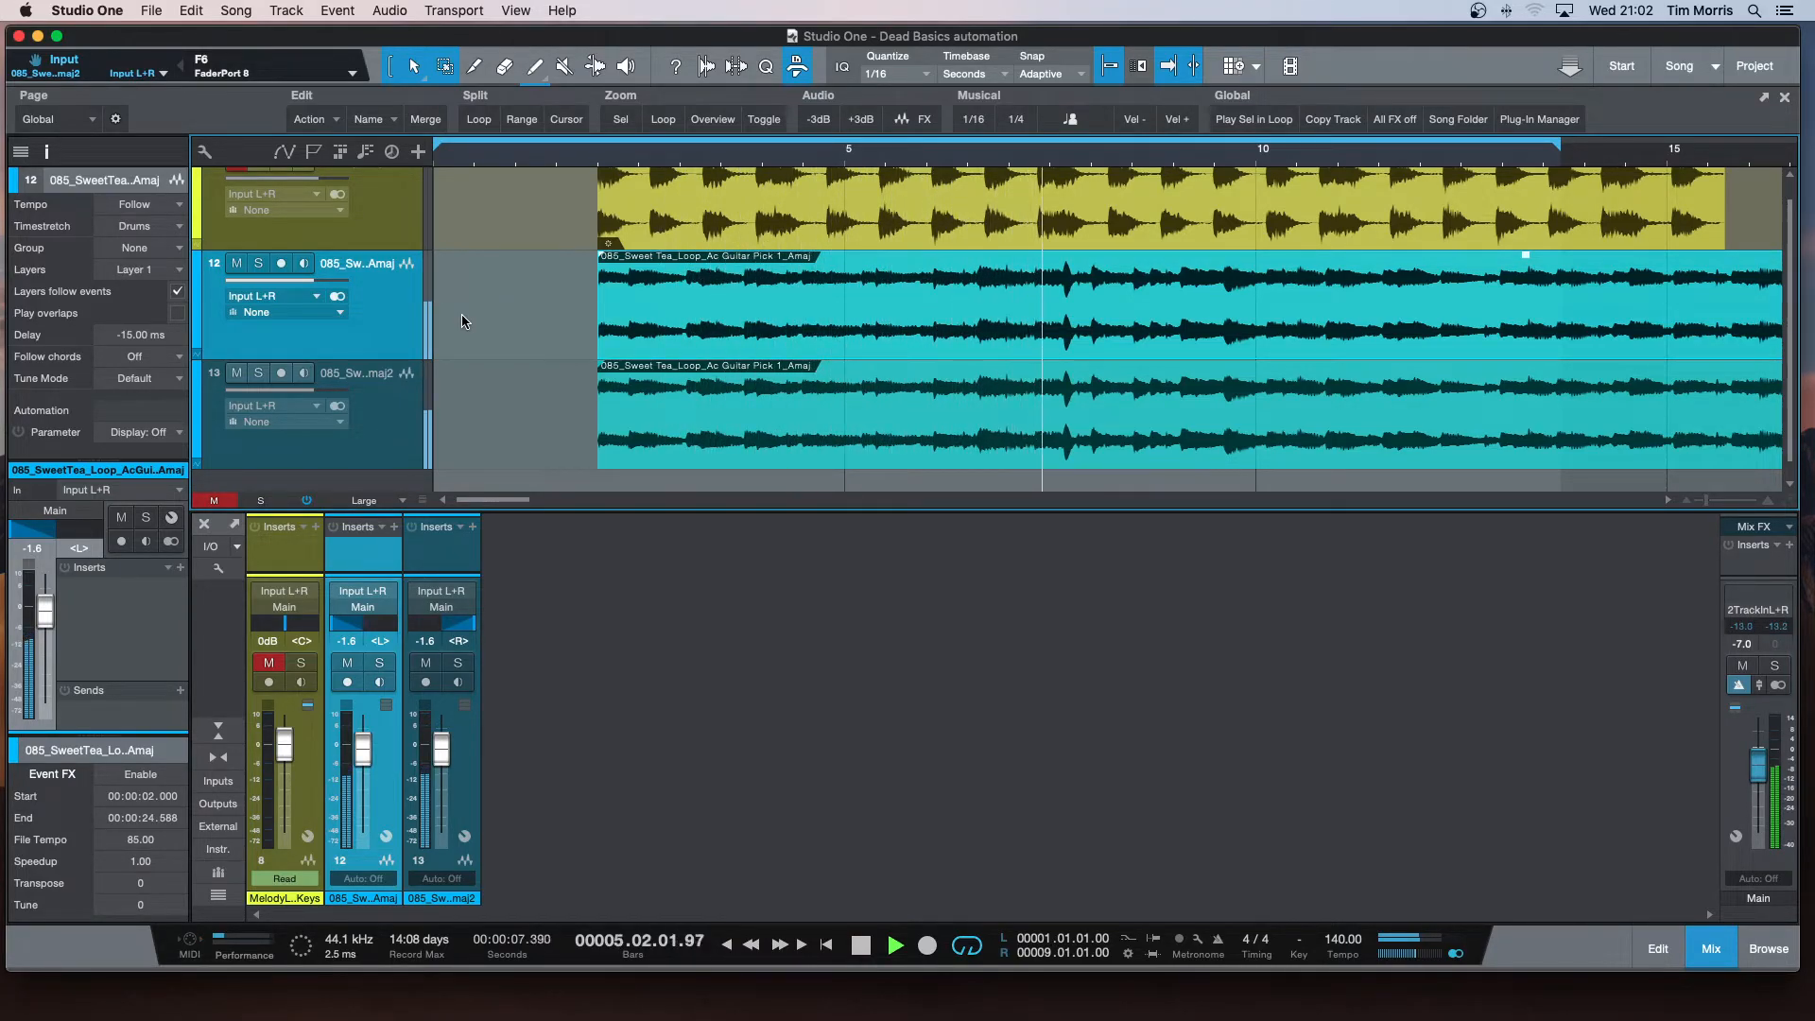
key(space)
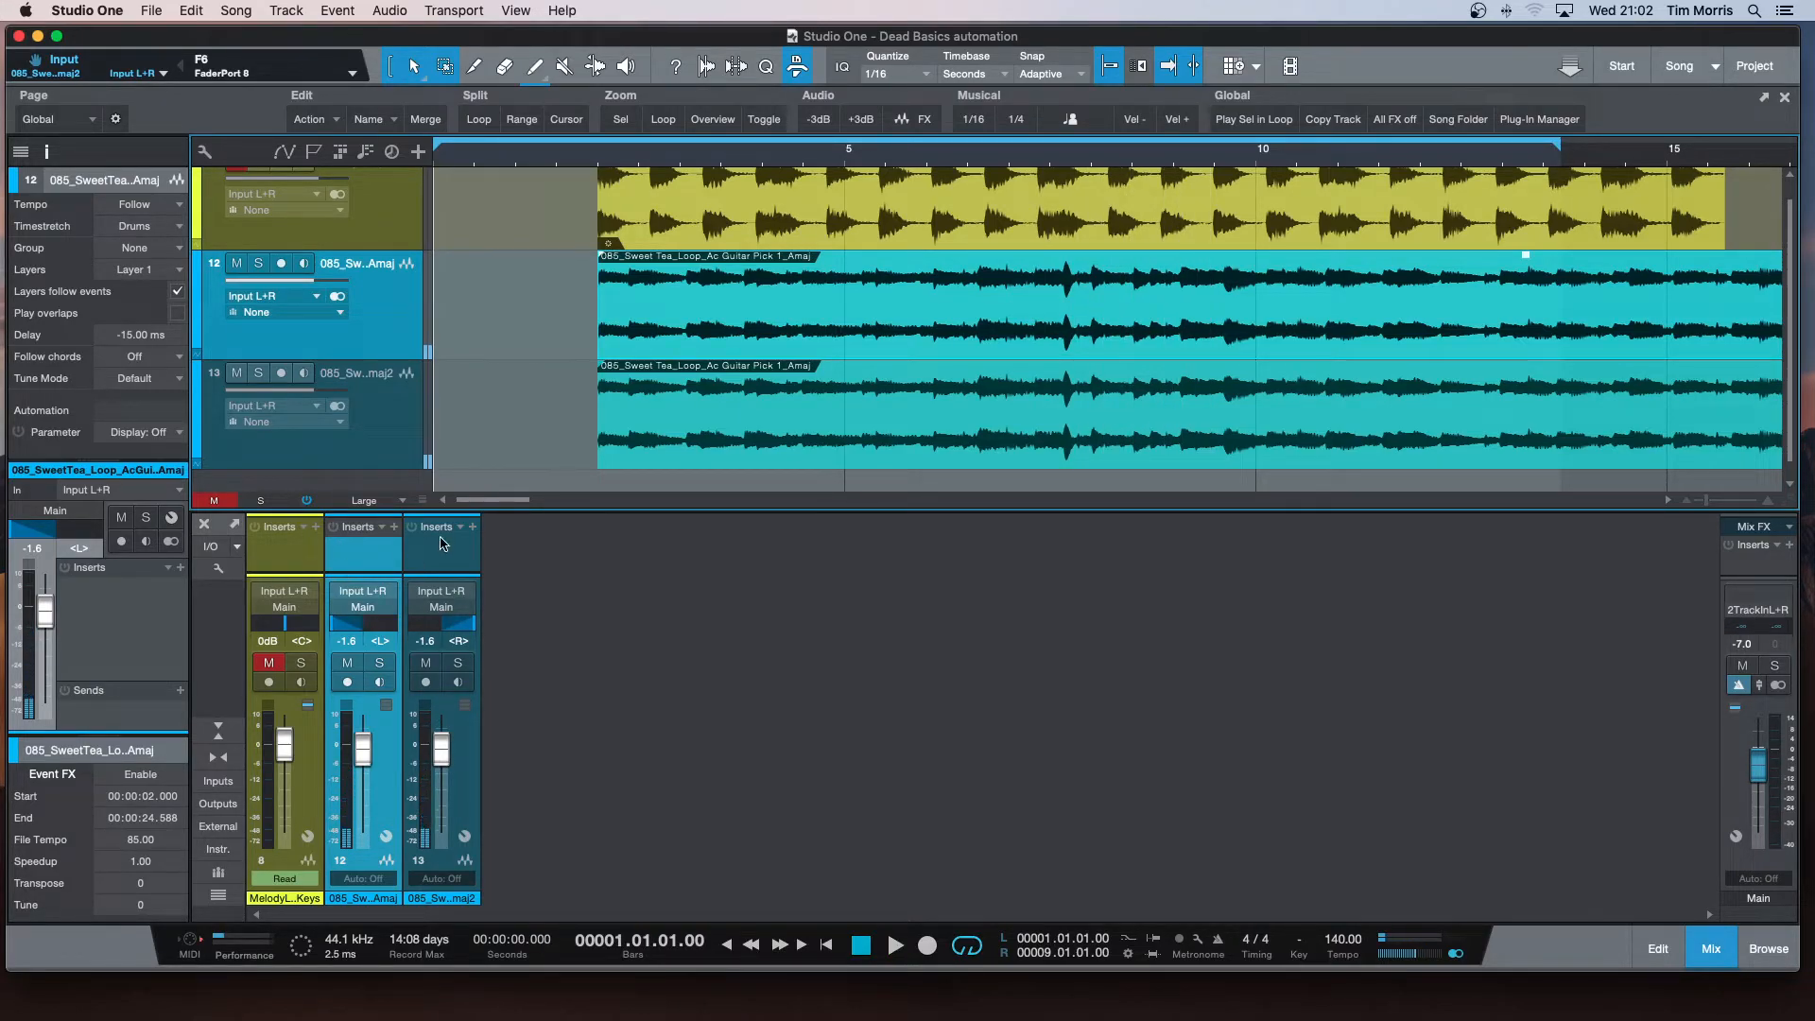
Step: Insert the Room Reverb effect on the duplicated guitar track
drag(478, 520, 459, 420)
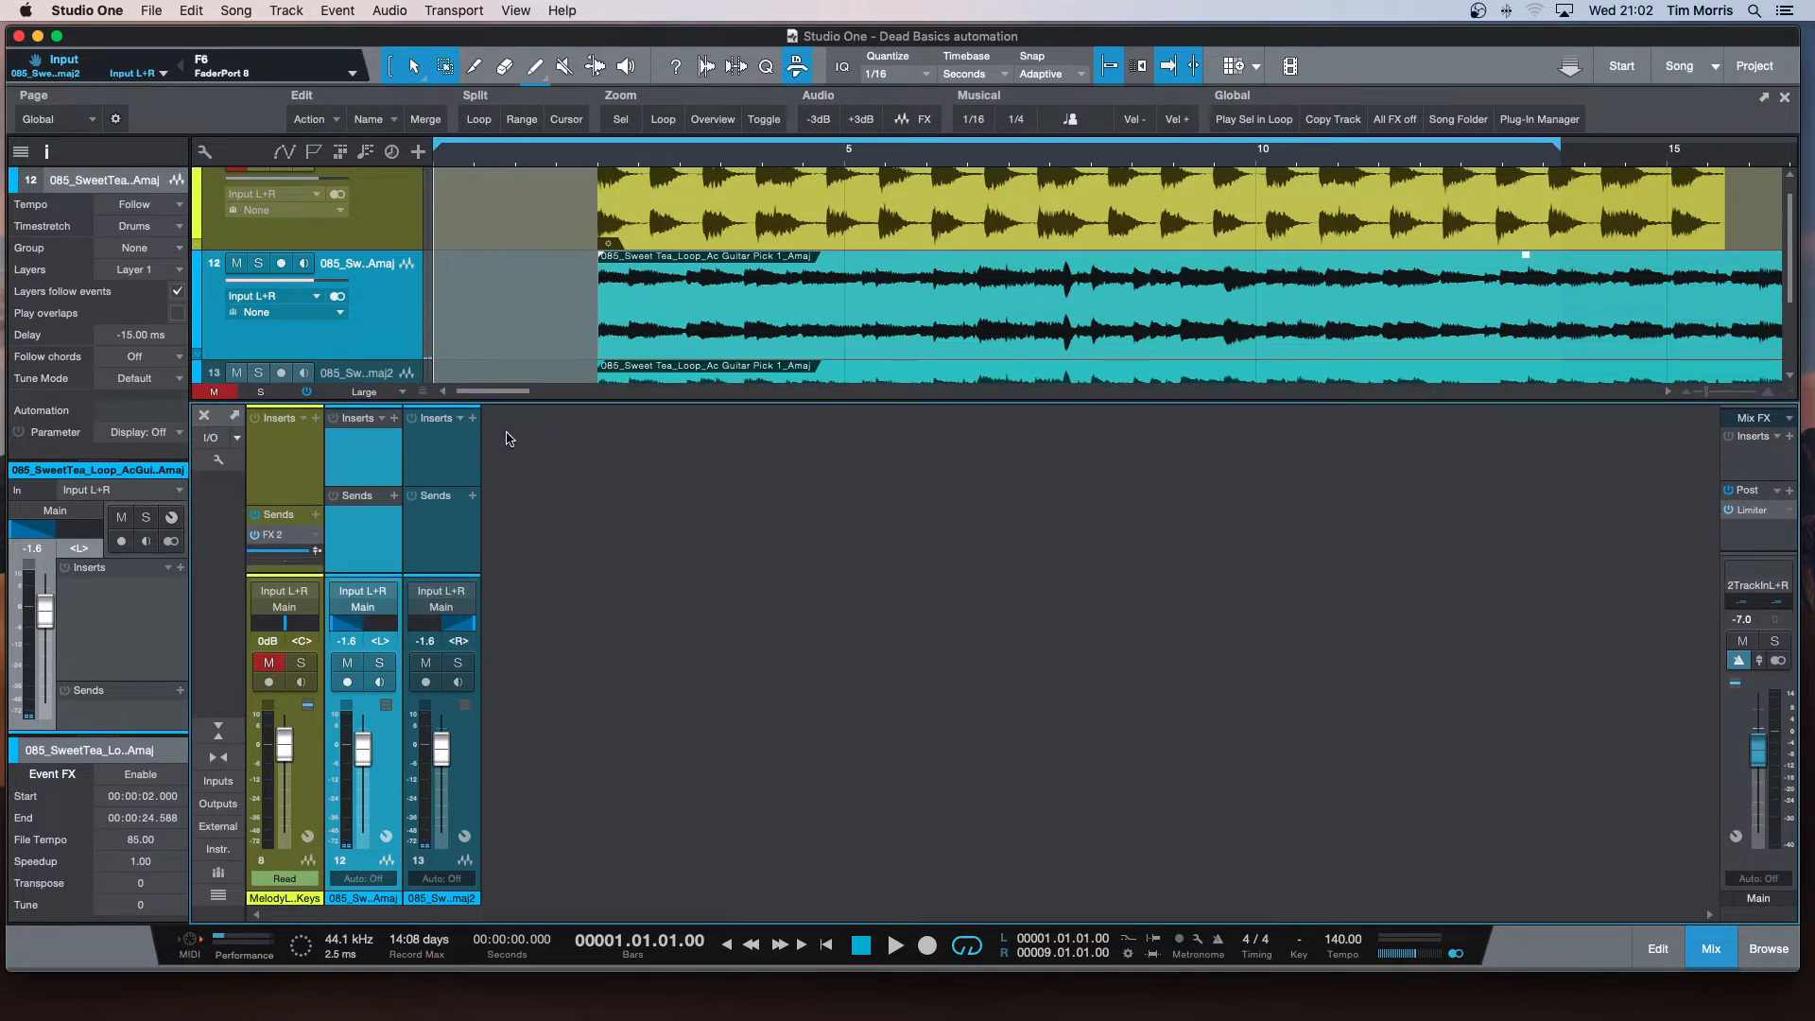
click(471, 419)
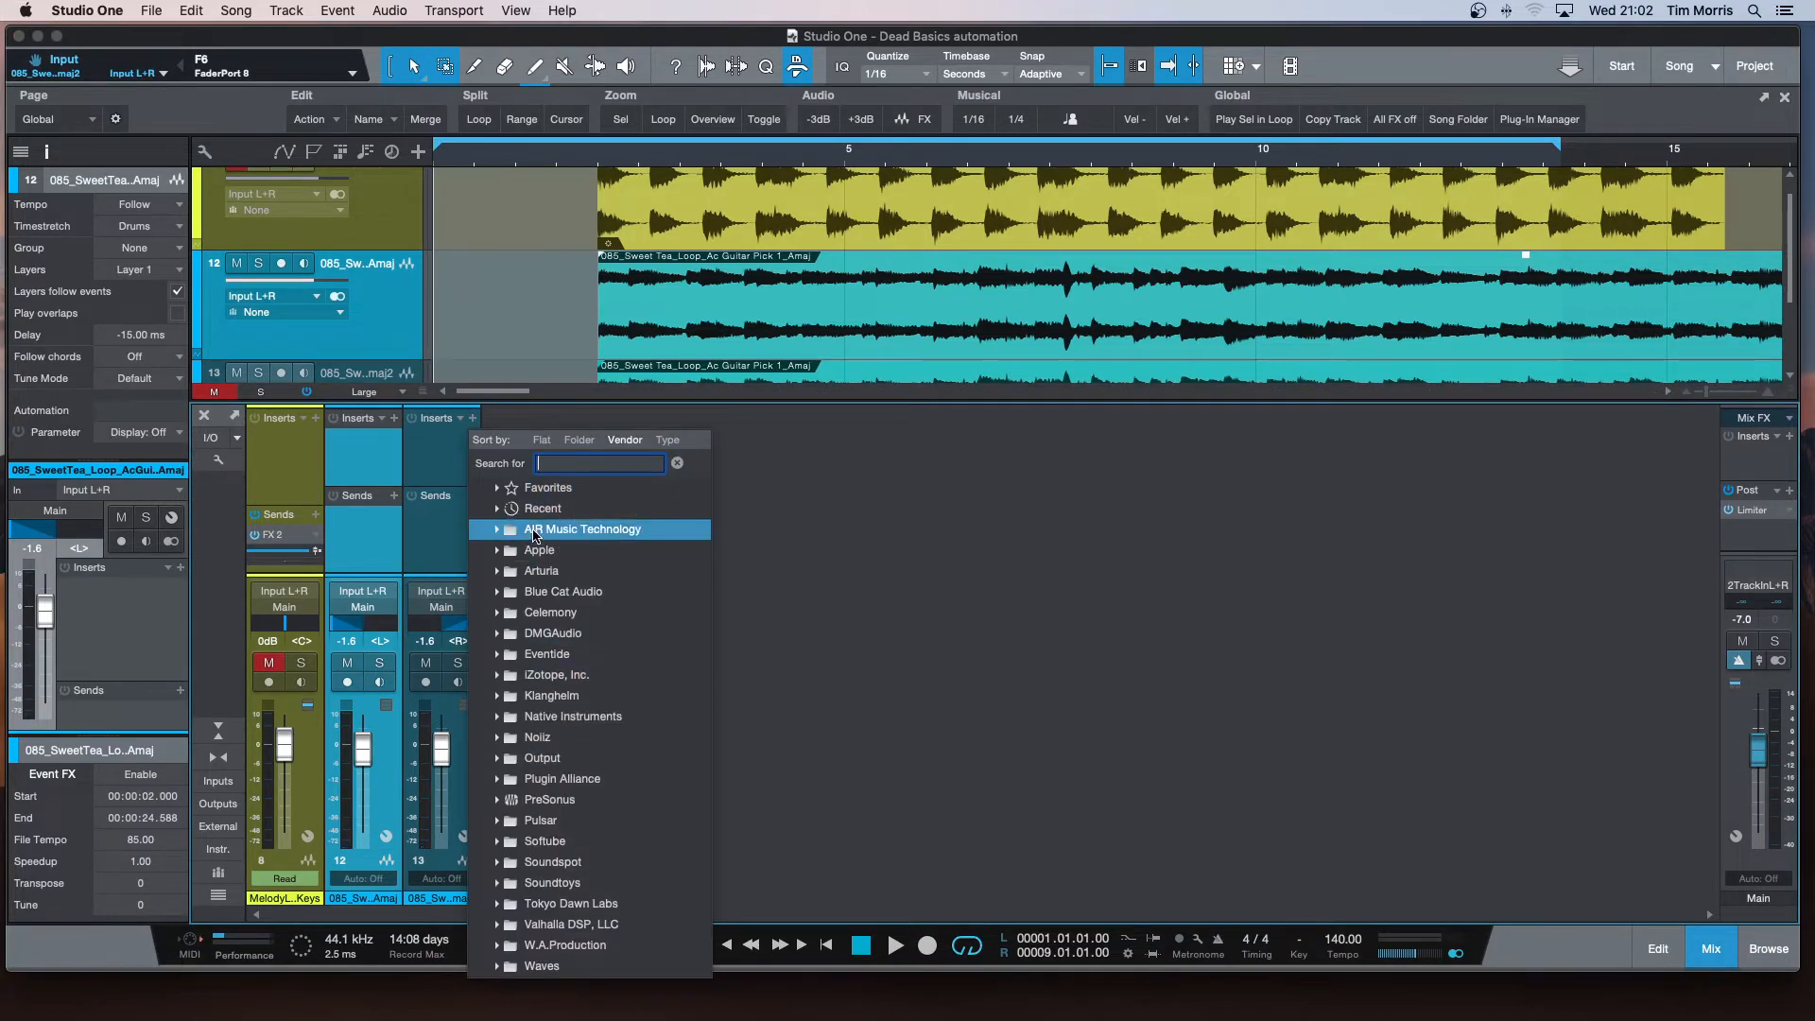
click(496, 508)
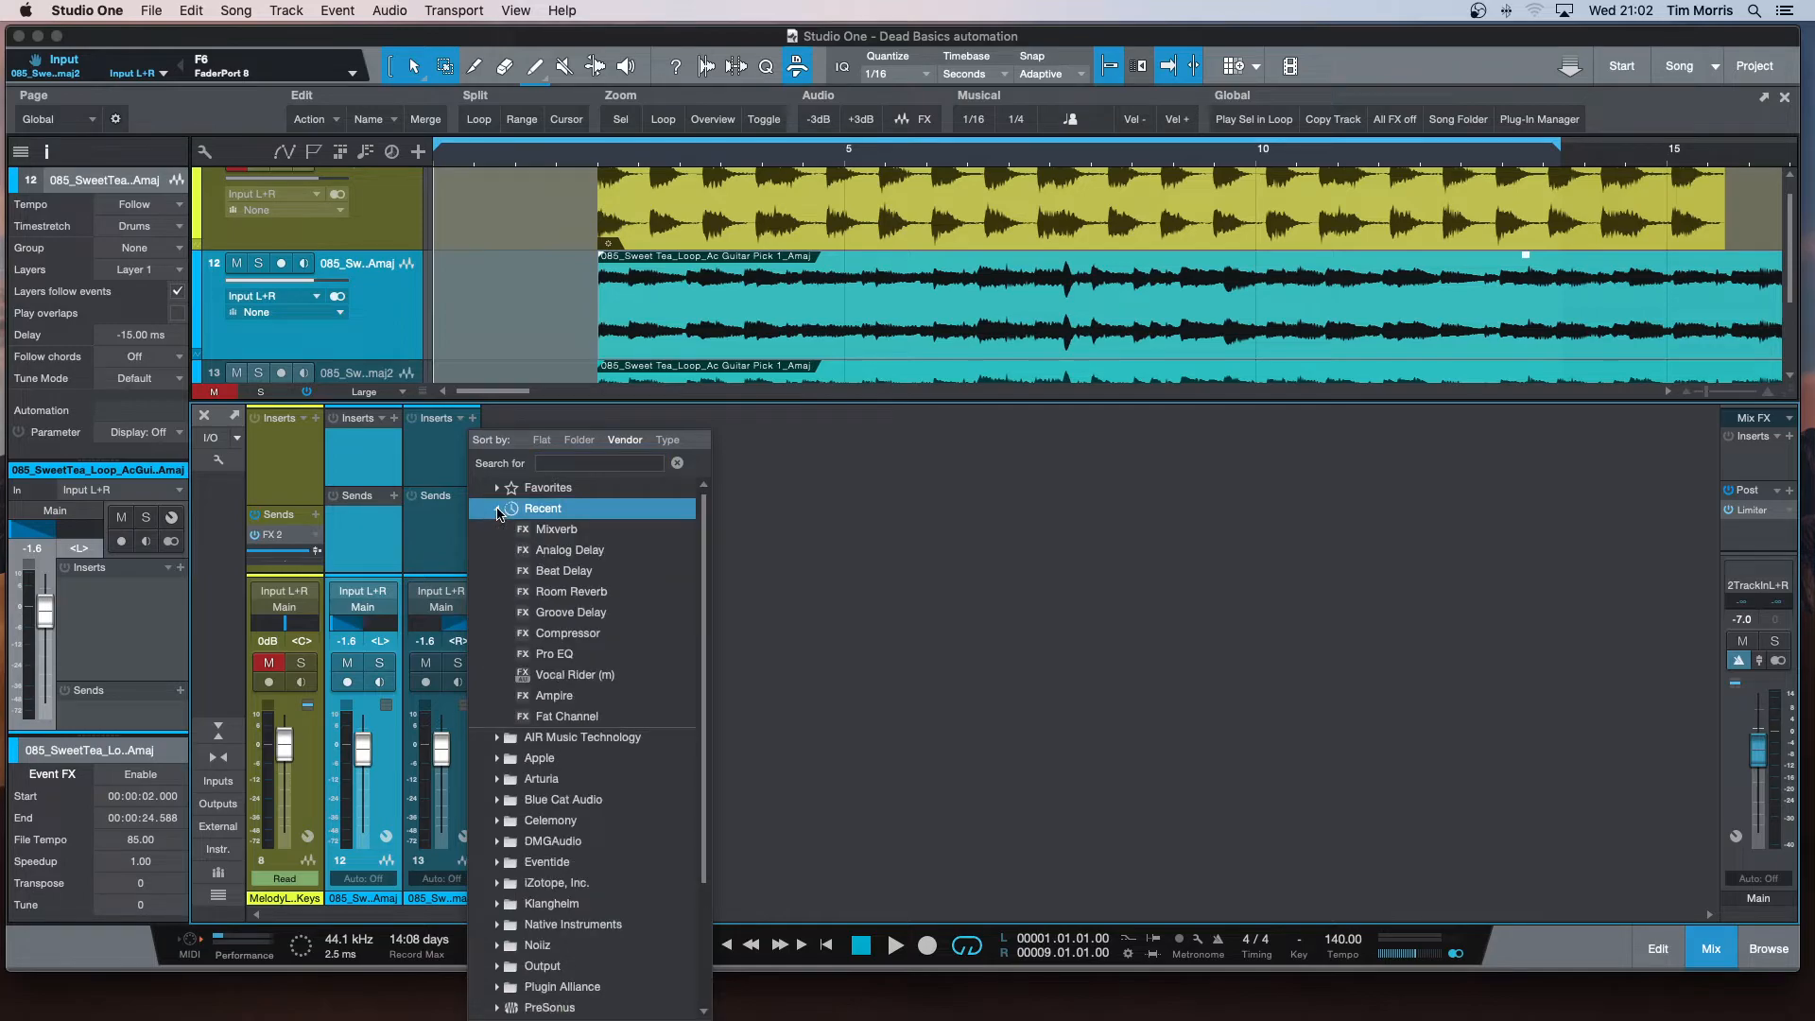
click(569, 596)
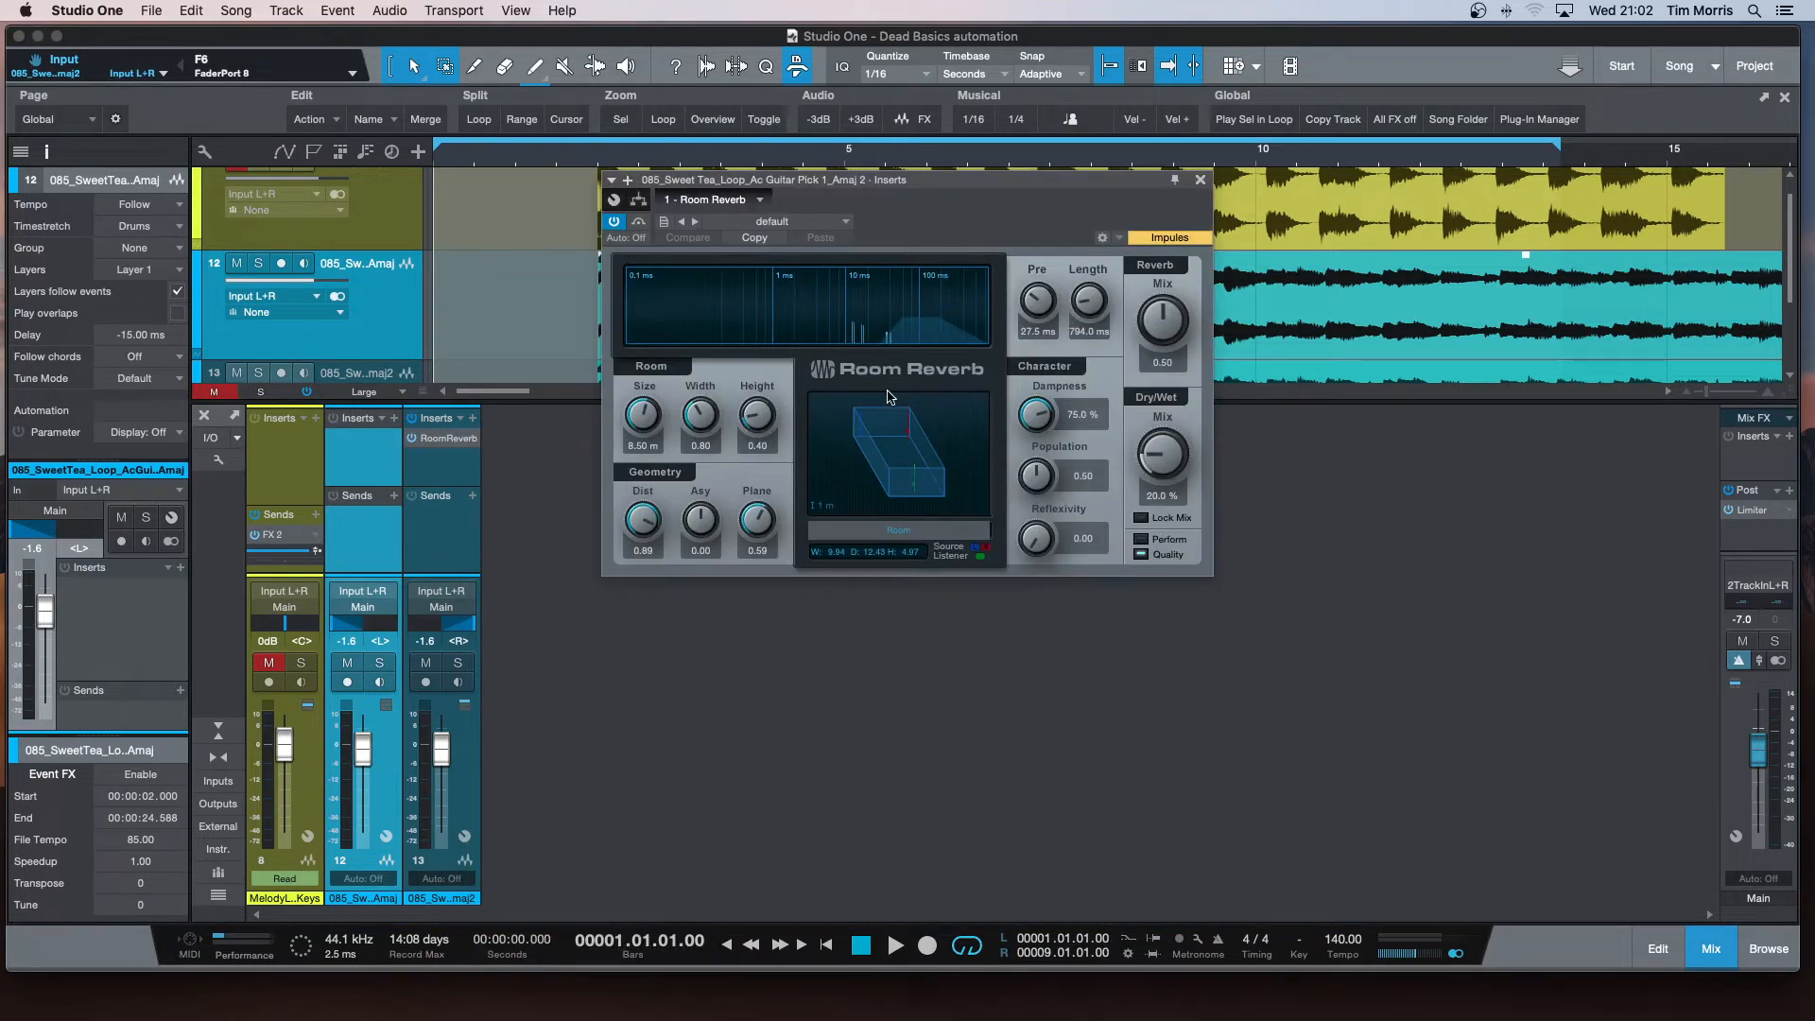
drag(939, 184, 934, 510)
Step: Play the guitar tracks and raise Room Reverb's reverb mix to 0.89
key(space)
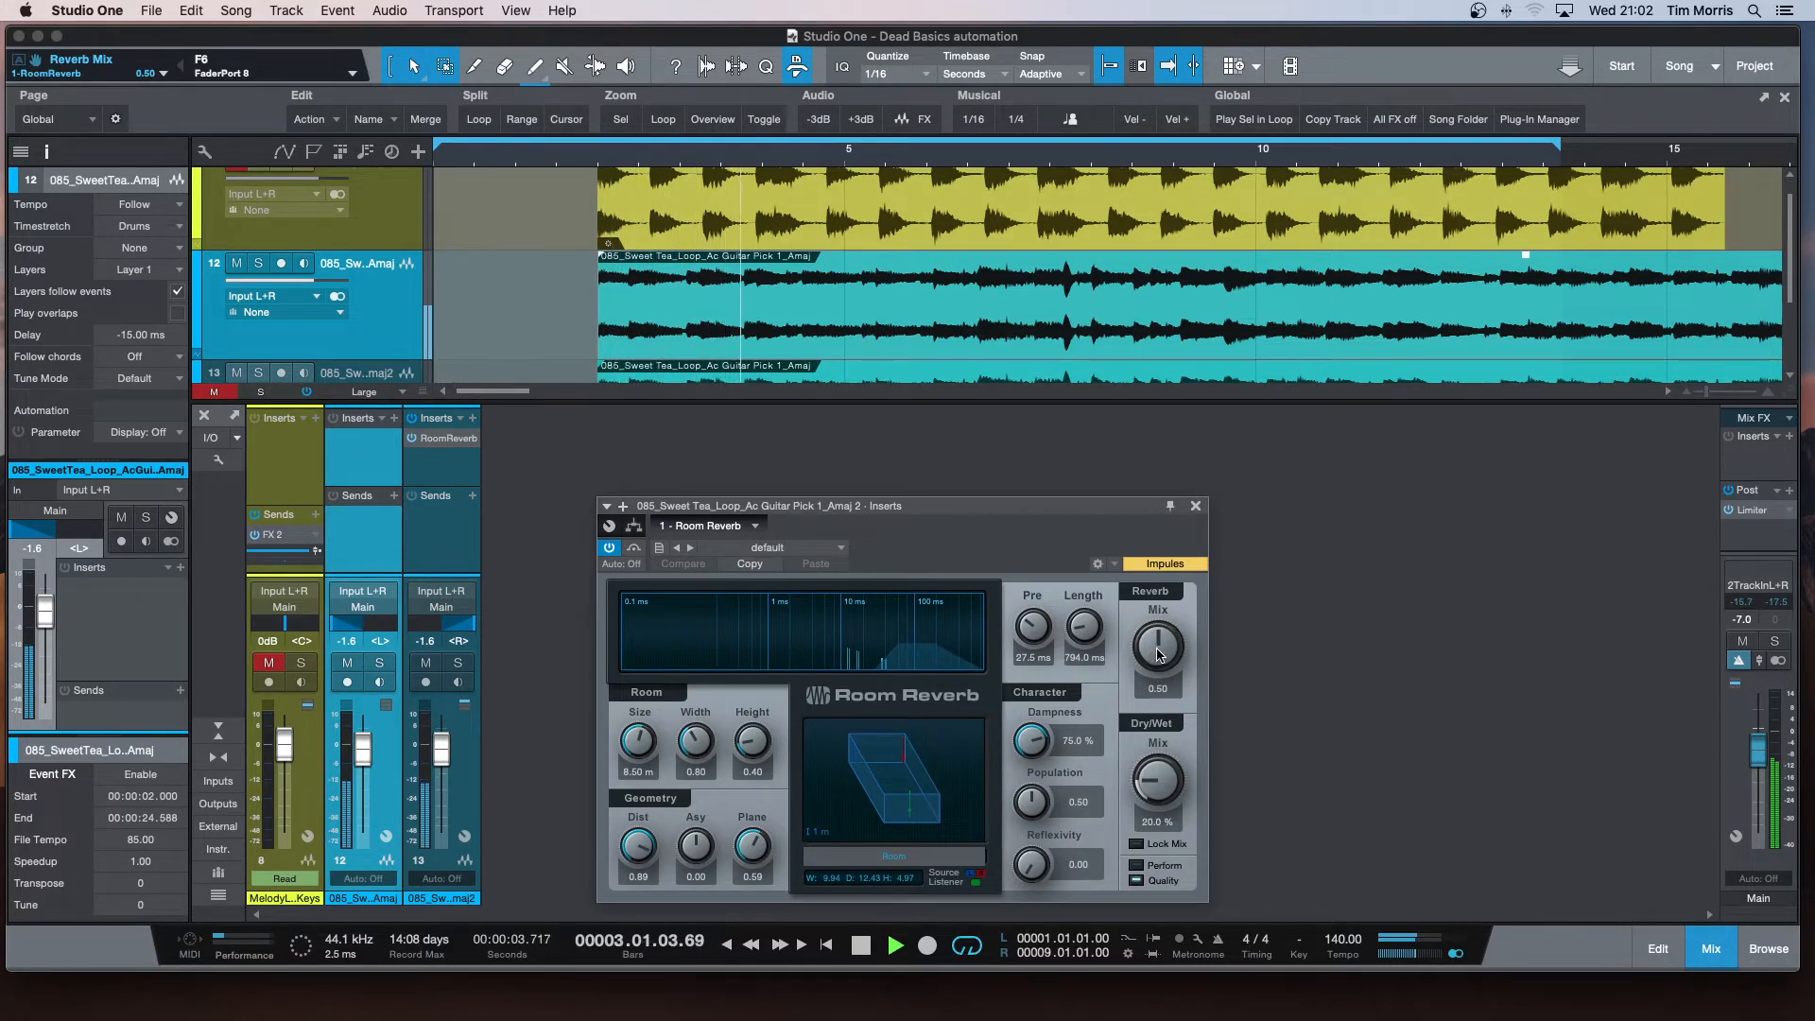
drag(1158, 653, 1164, 611)
click(838, 547)
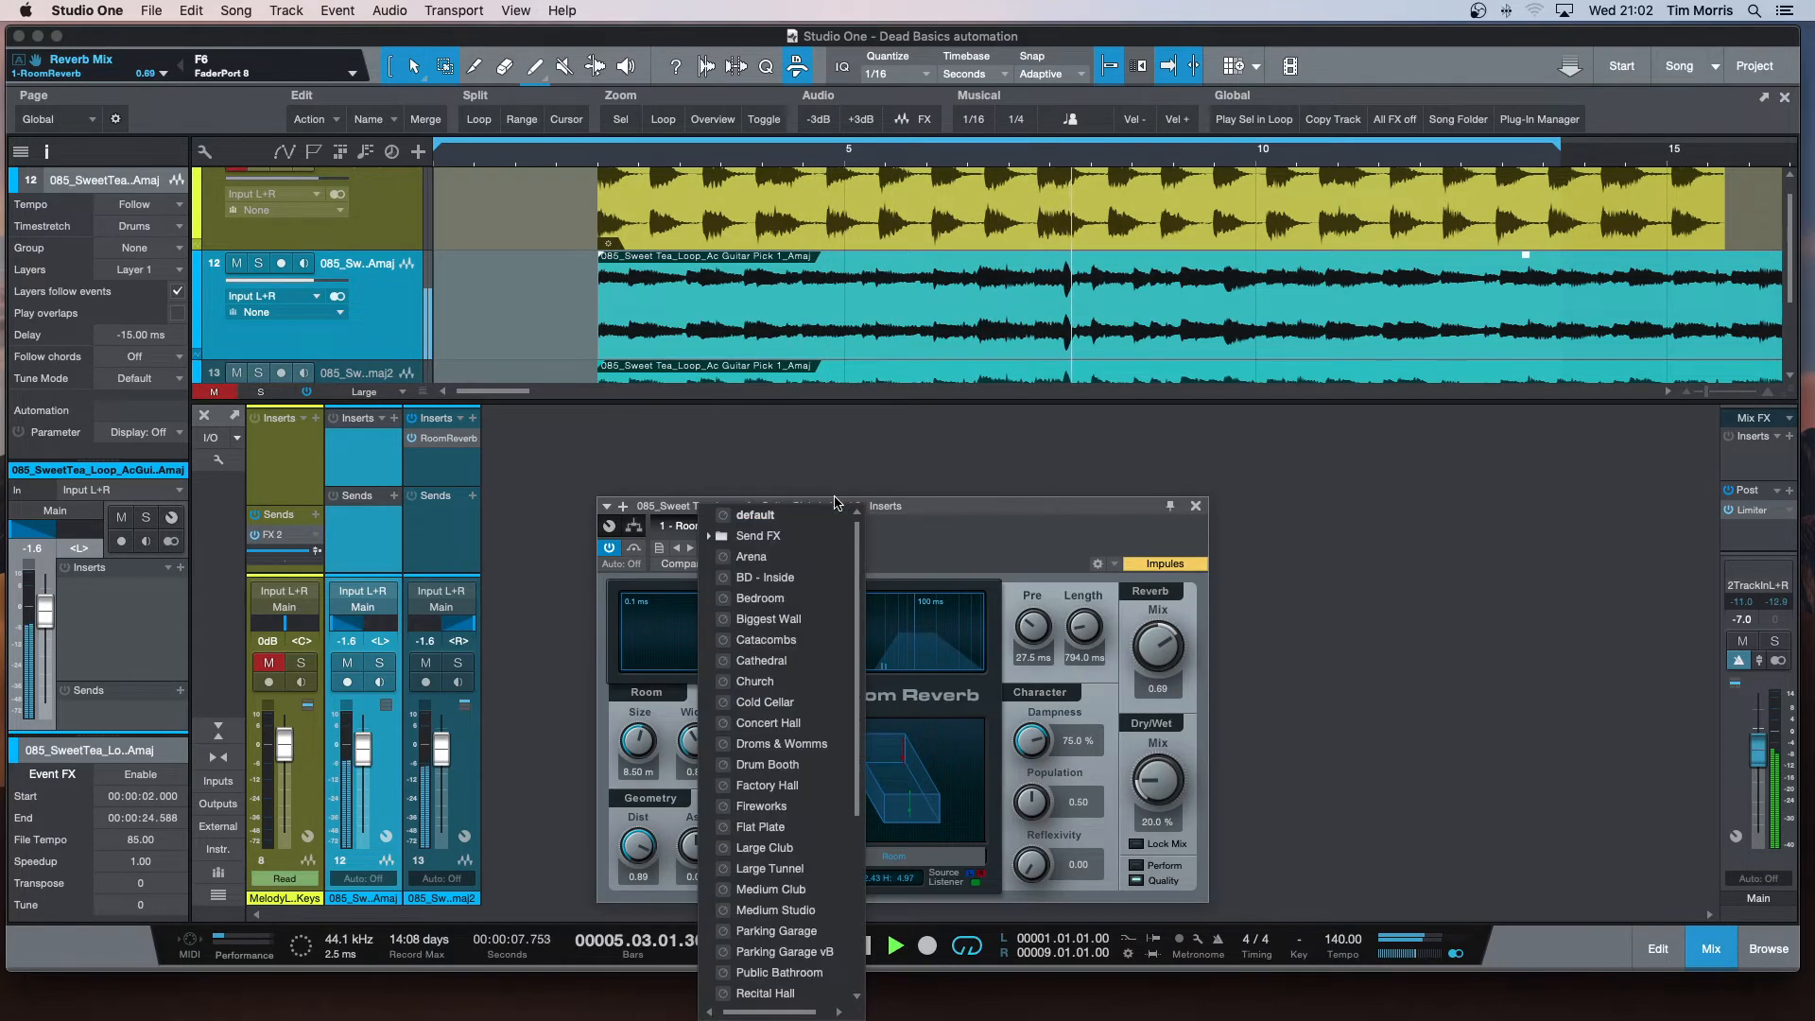
click(962, 521)
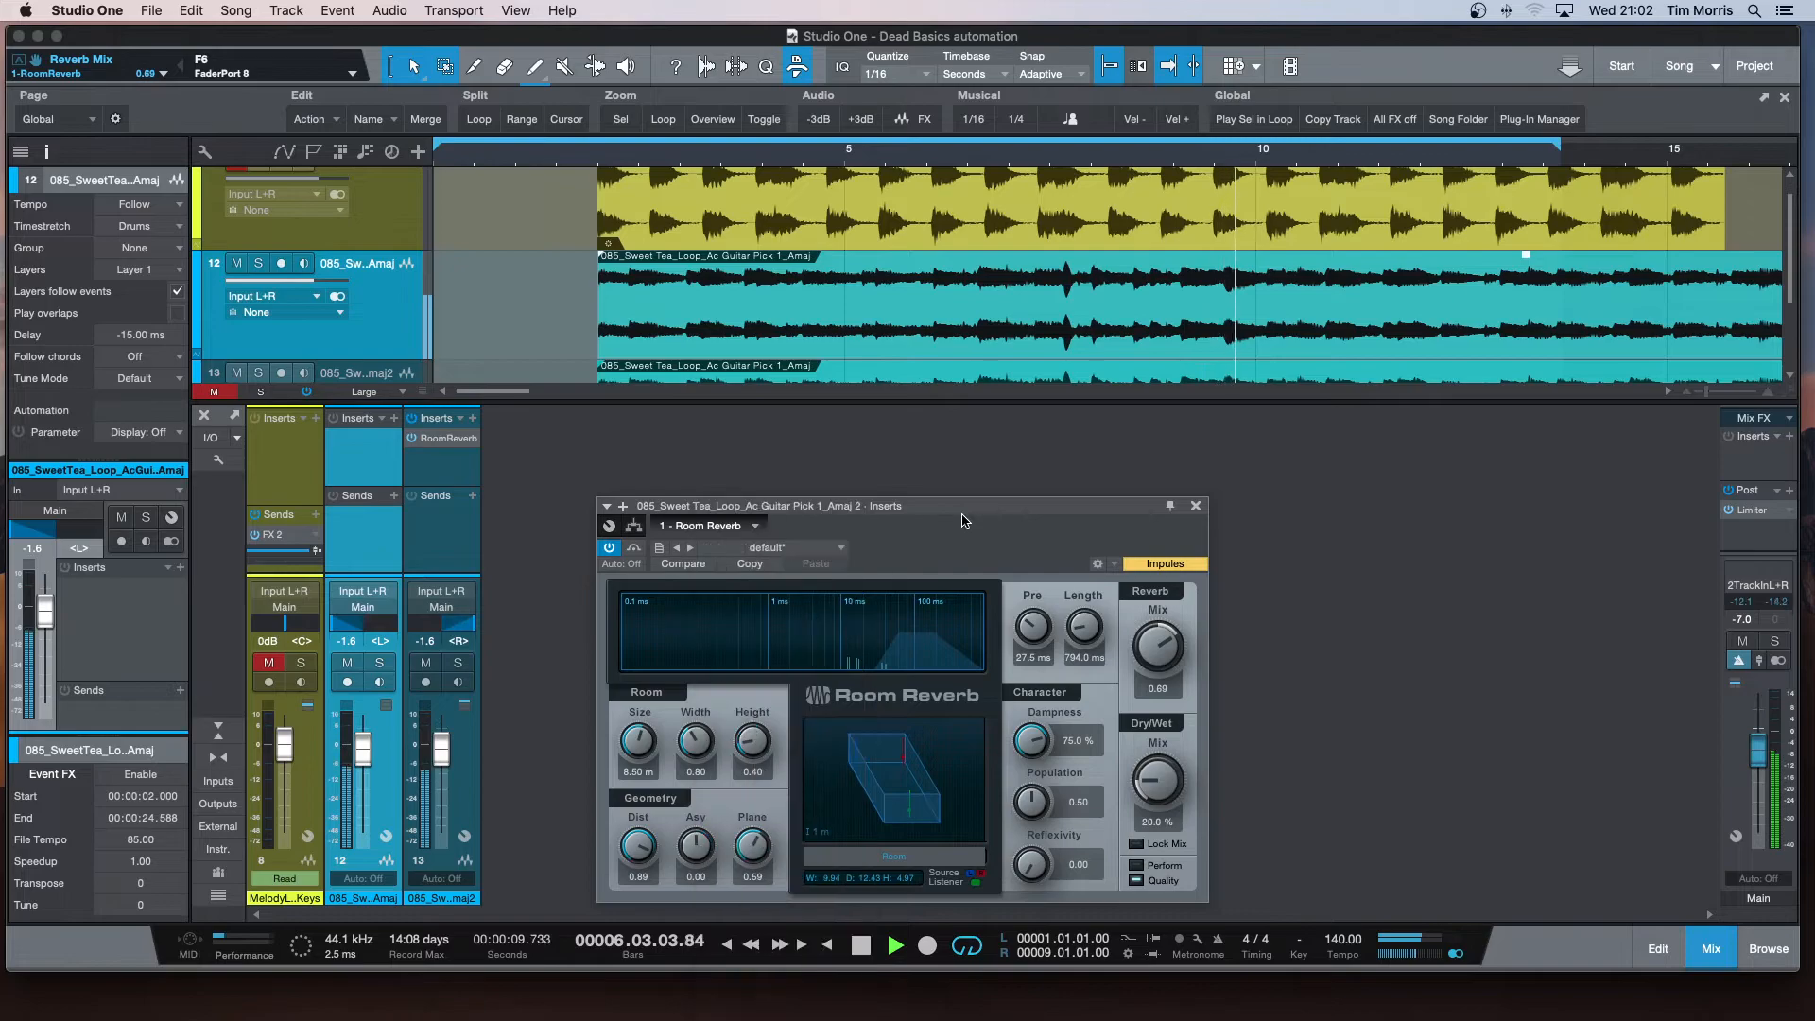
Step: Solo the duplicated guitar track and set Room Reverb's dry/wet mix to 41.5% and its reverb mix to 0.72
click(381, 665)
click(381, 666)
click(457, 664)
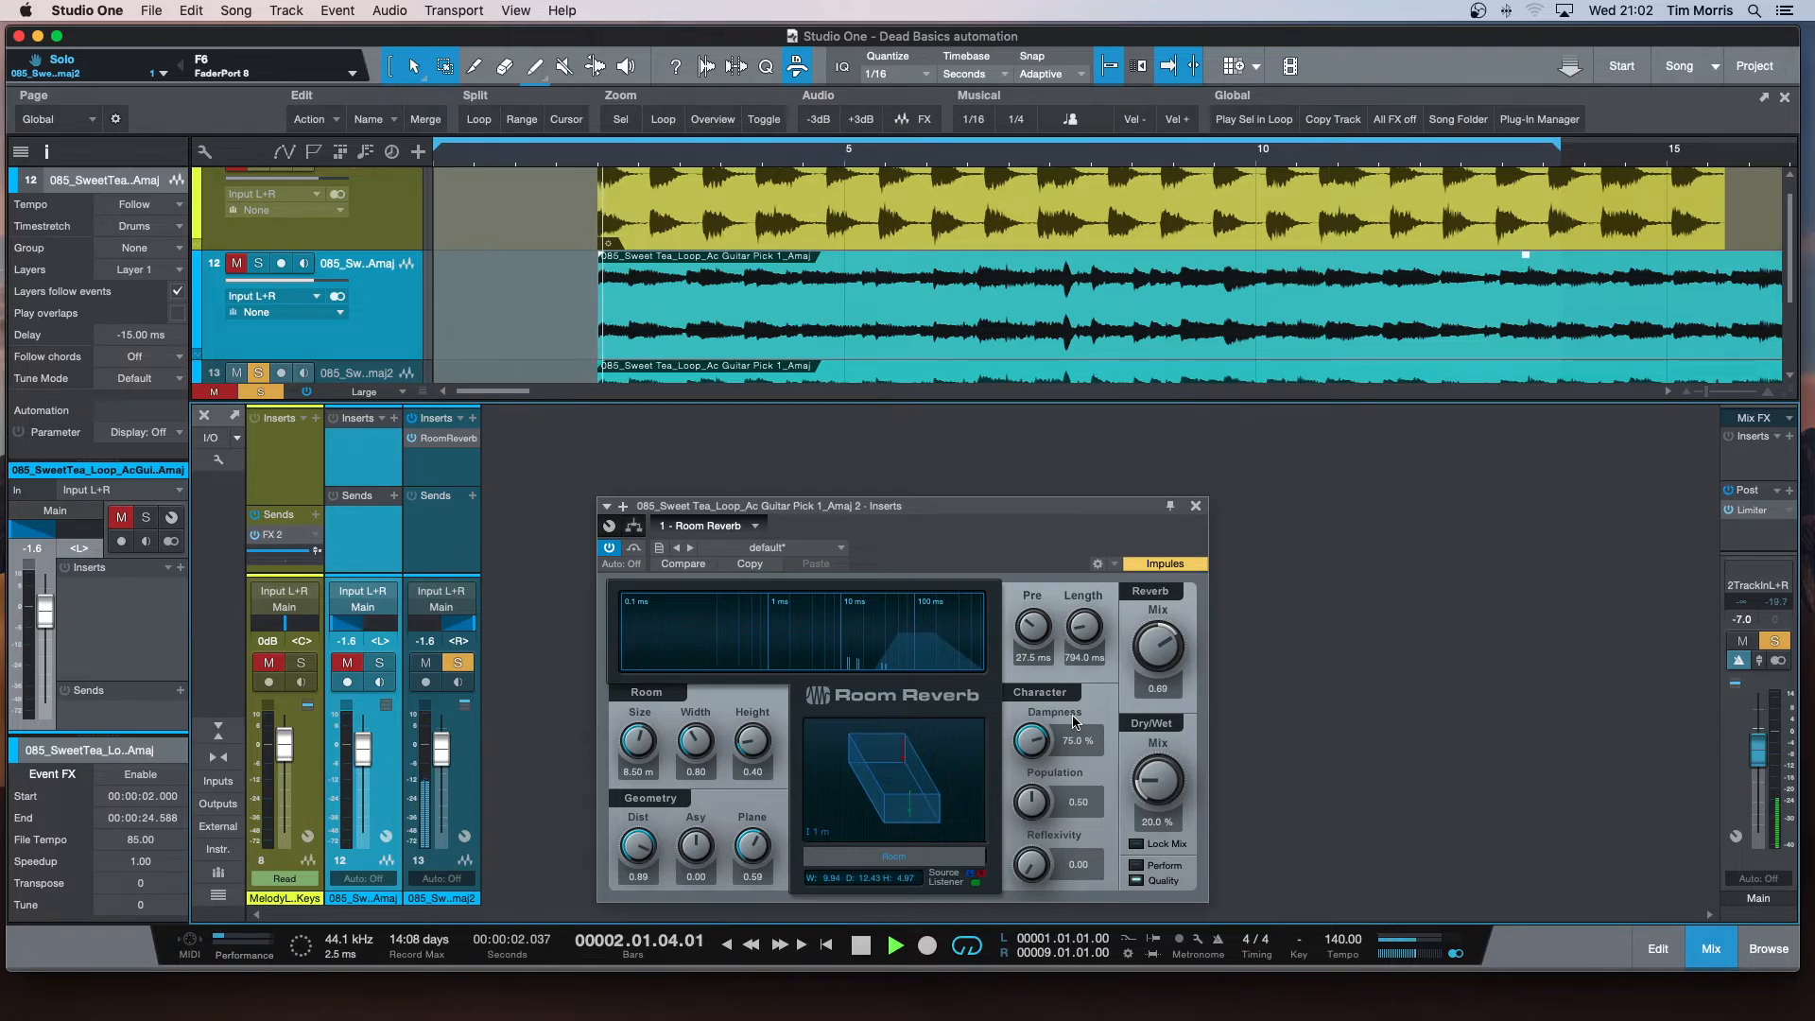
drag(1156, 779, 1157, 736)
drag(1158, 648, 1158, 642)
drag(1057, 527, 1058, 490)
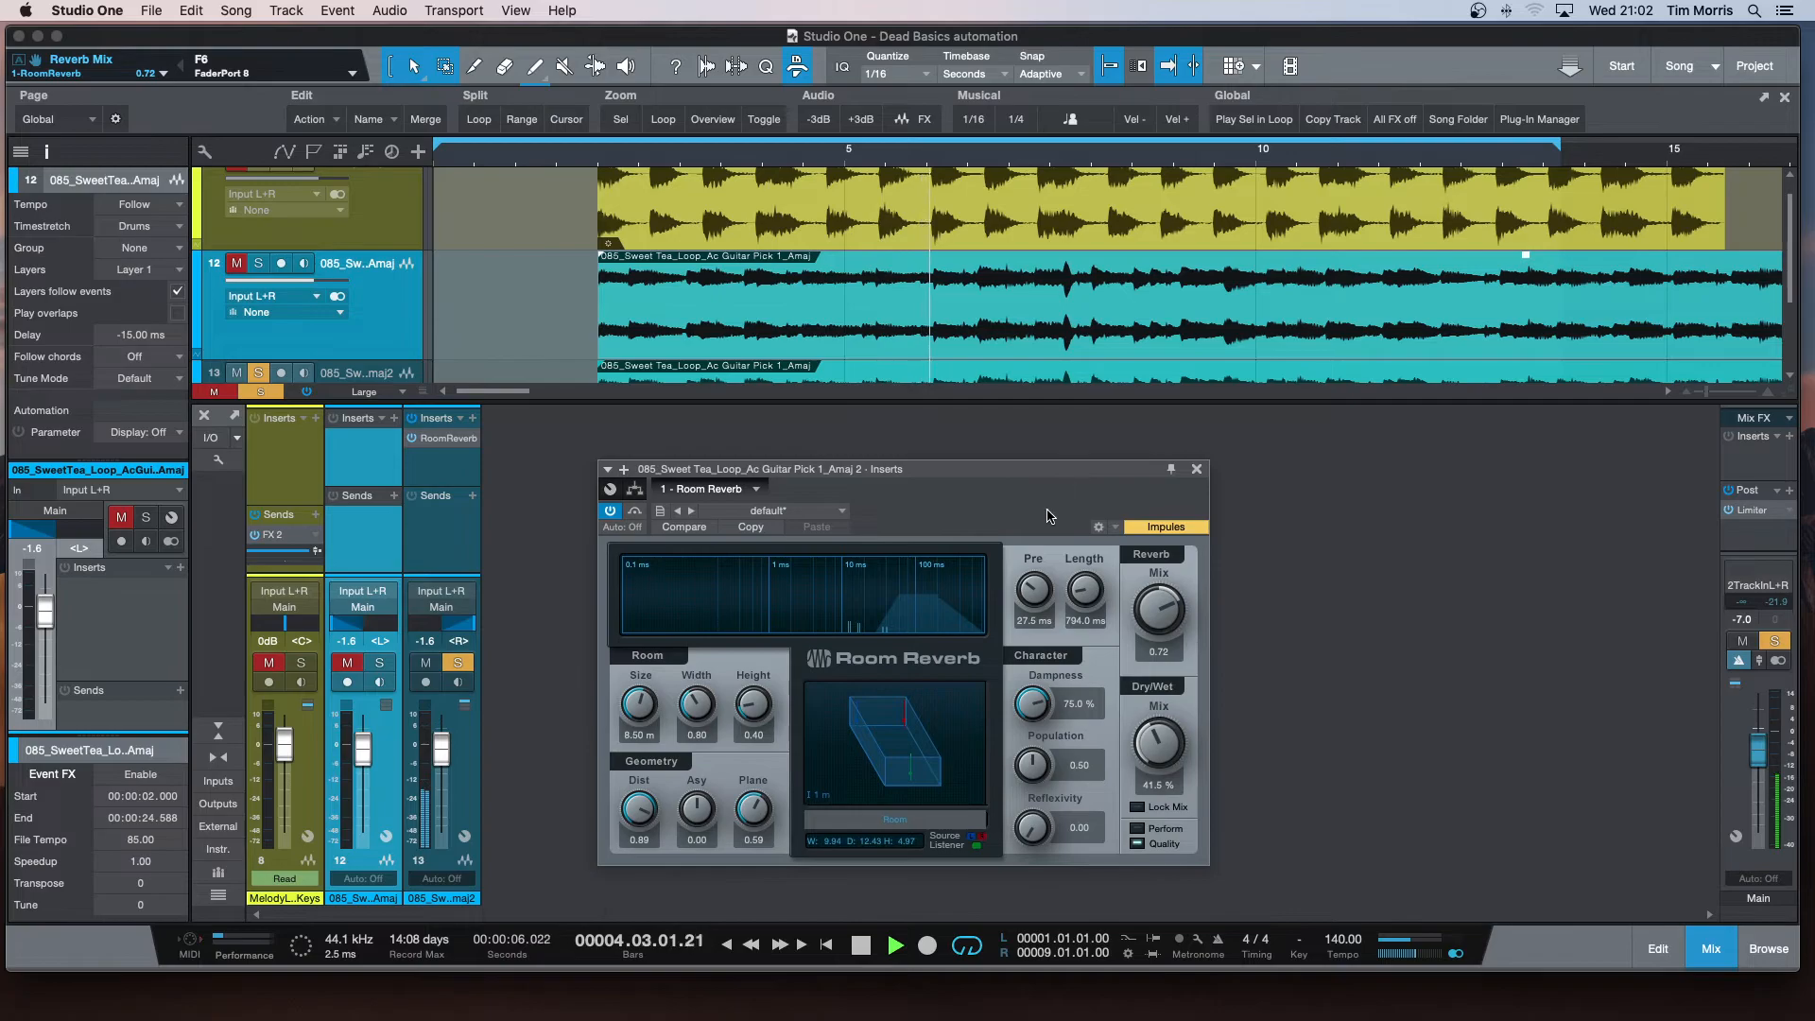
Step: Load the Cathedral preset in Room Reverb and stop playback
click(818, 510)
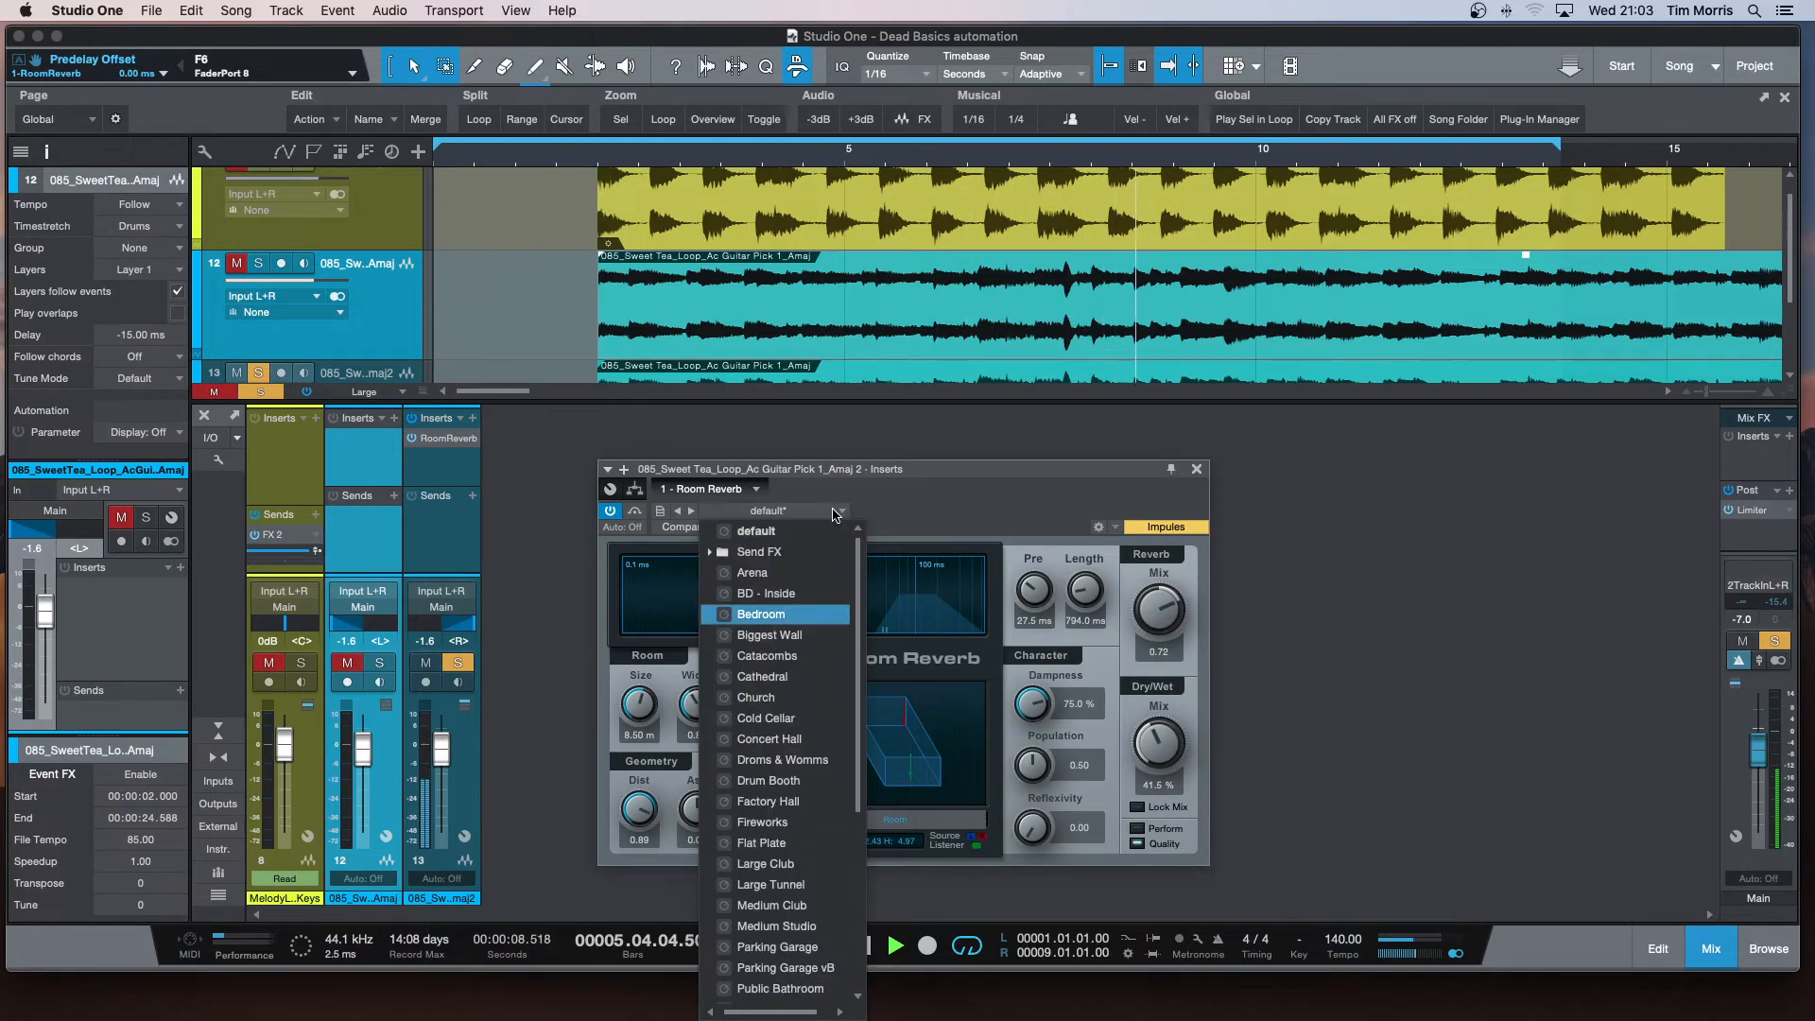
click(765, 677)
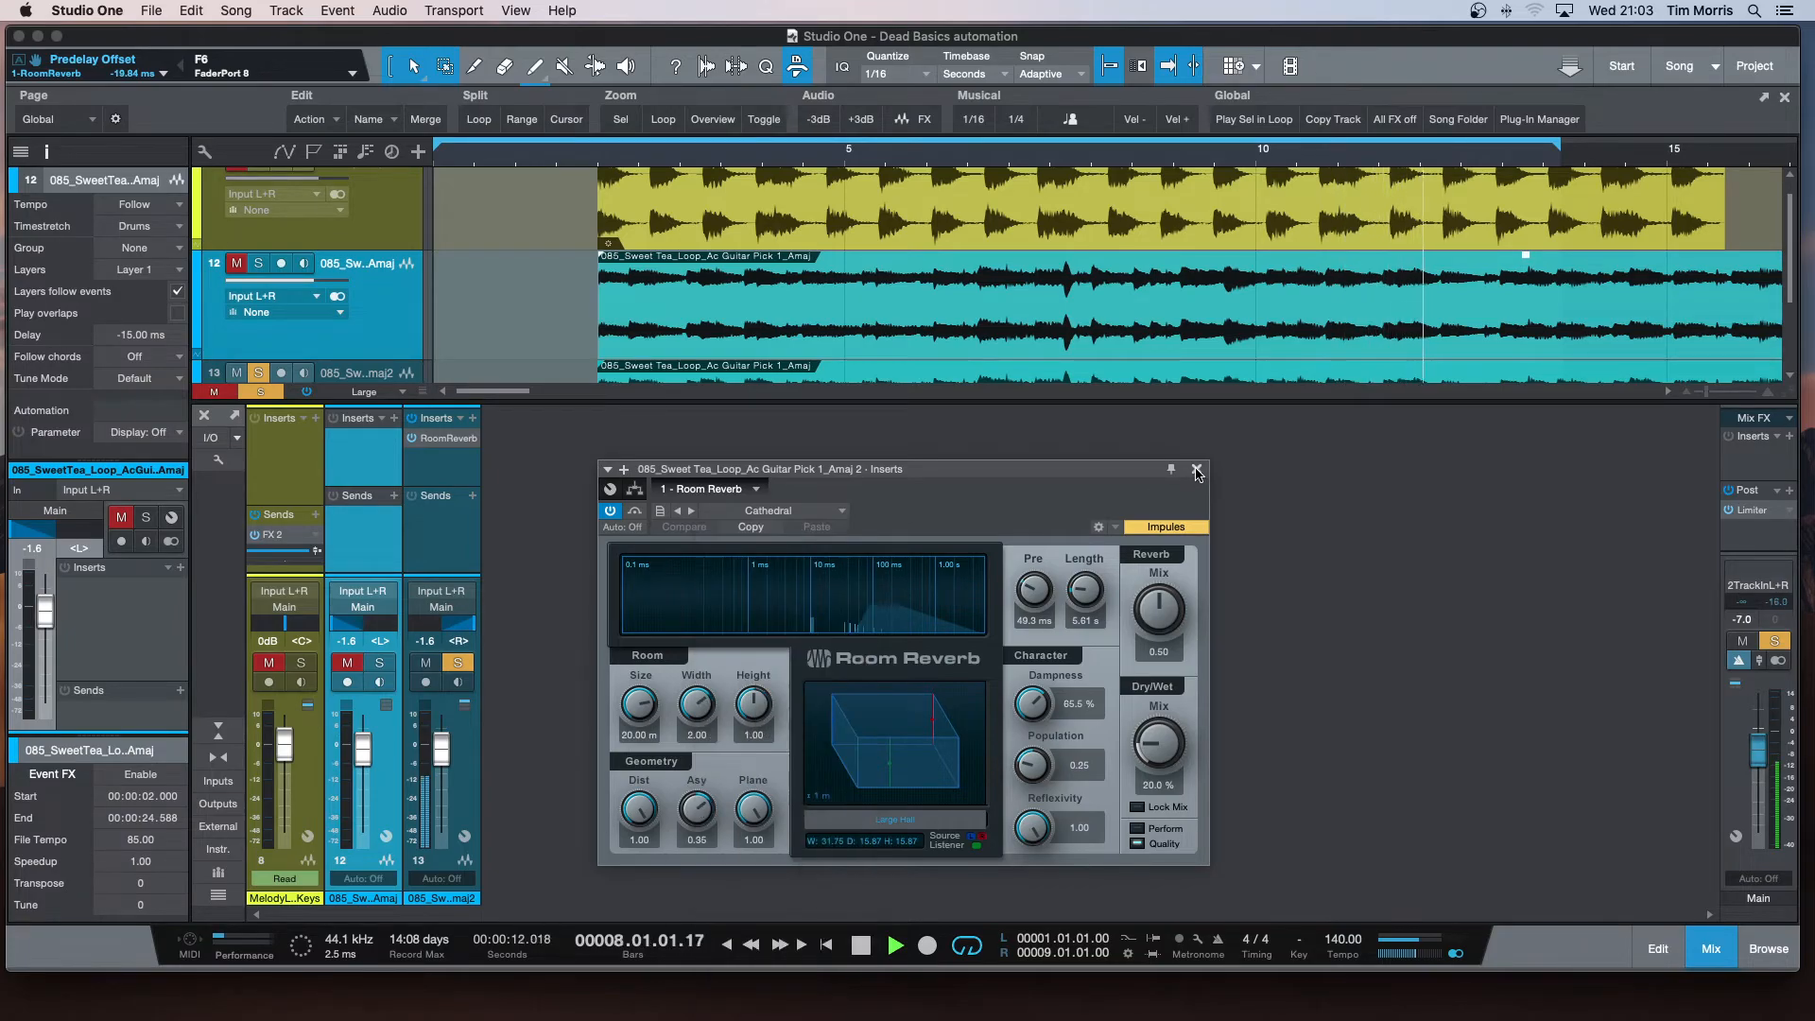
key(space)
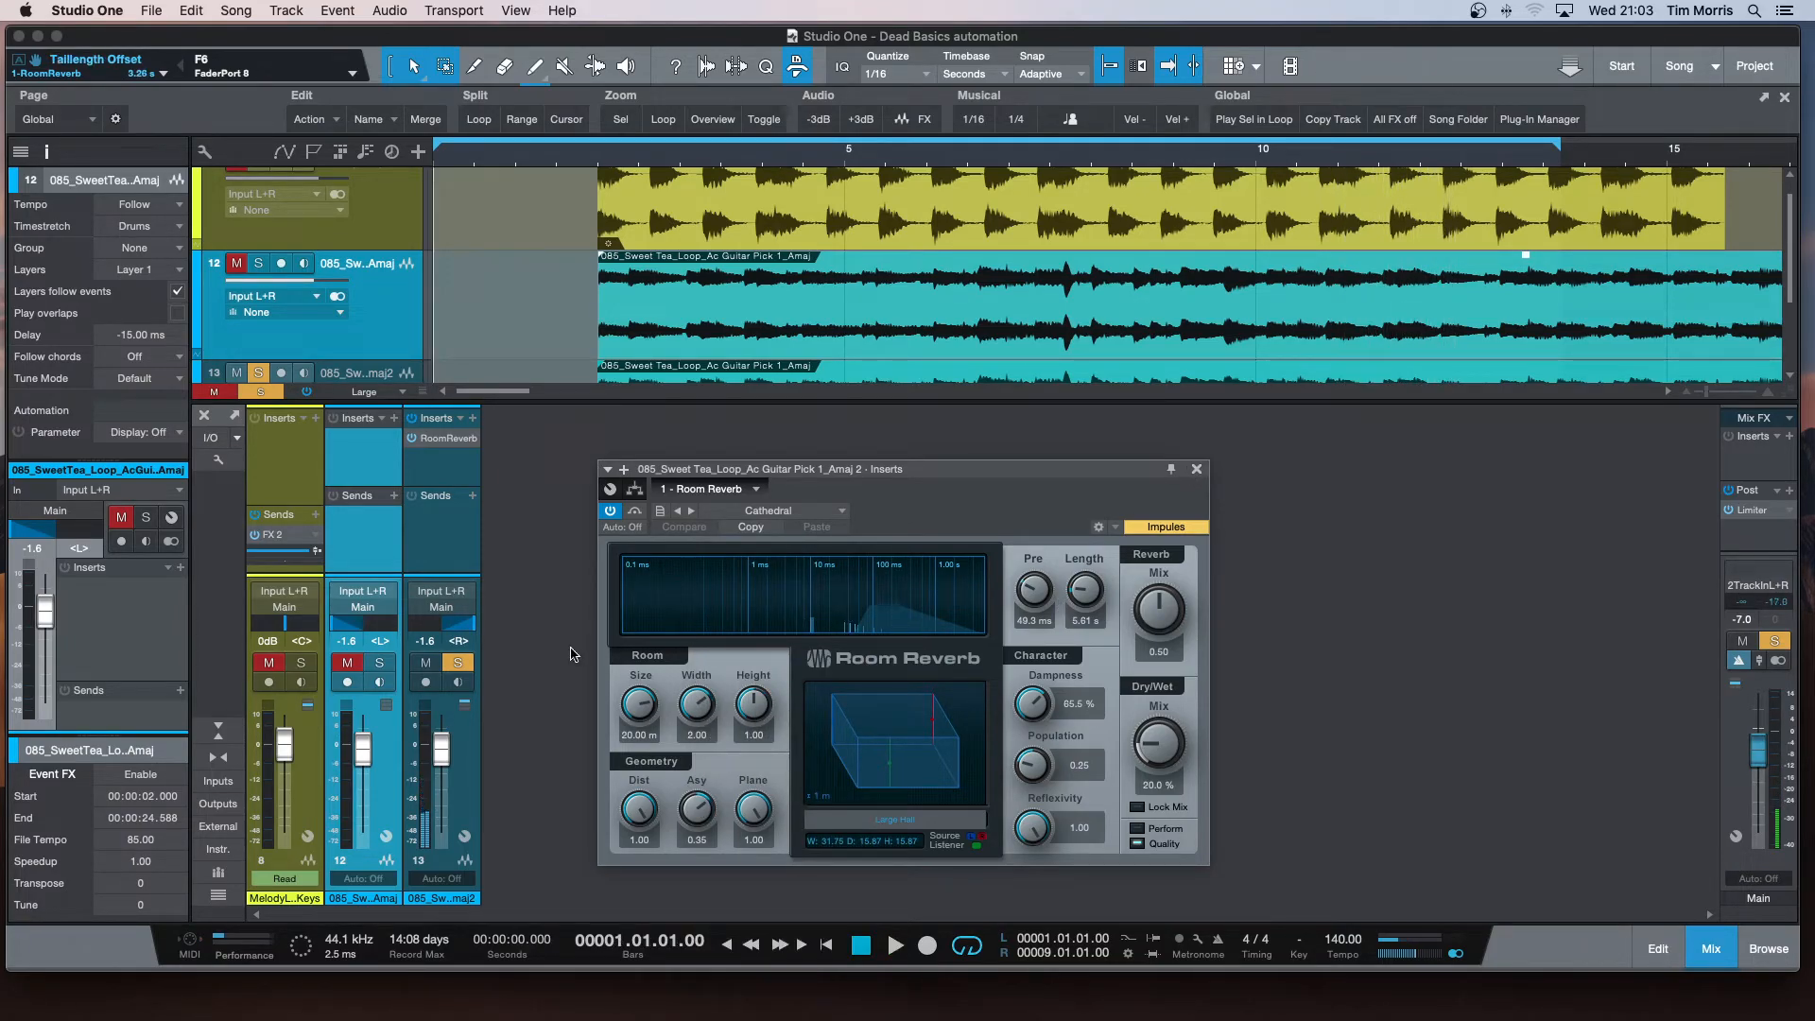
Step: Unsolo the duplicated guitar track and adjust Room Reverb's dry/wet mix to 26.5% while both guitars play
click(458, 662)
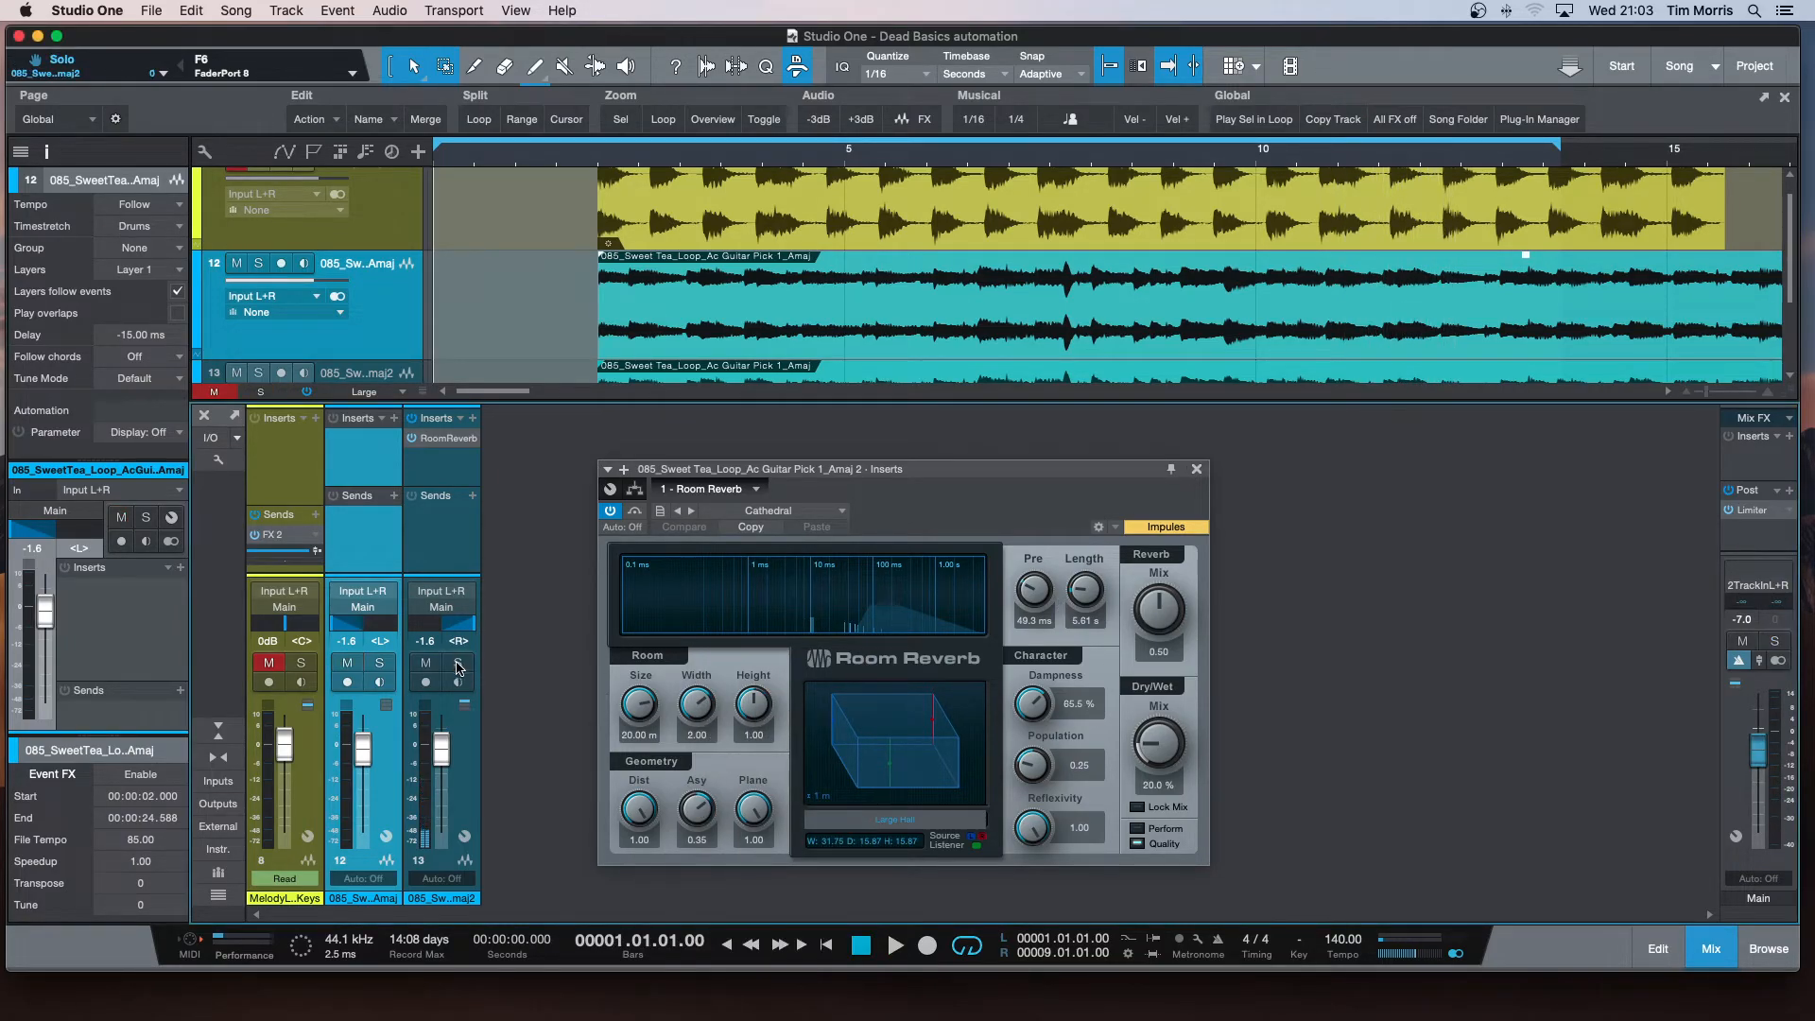
key(space)
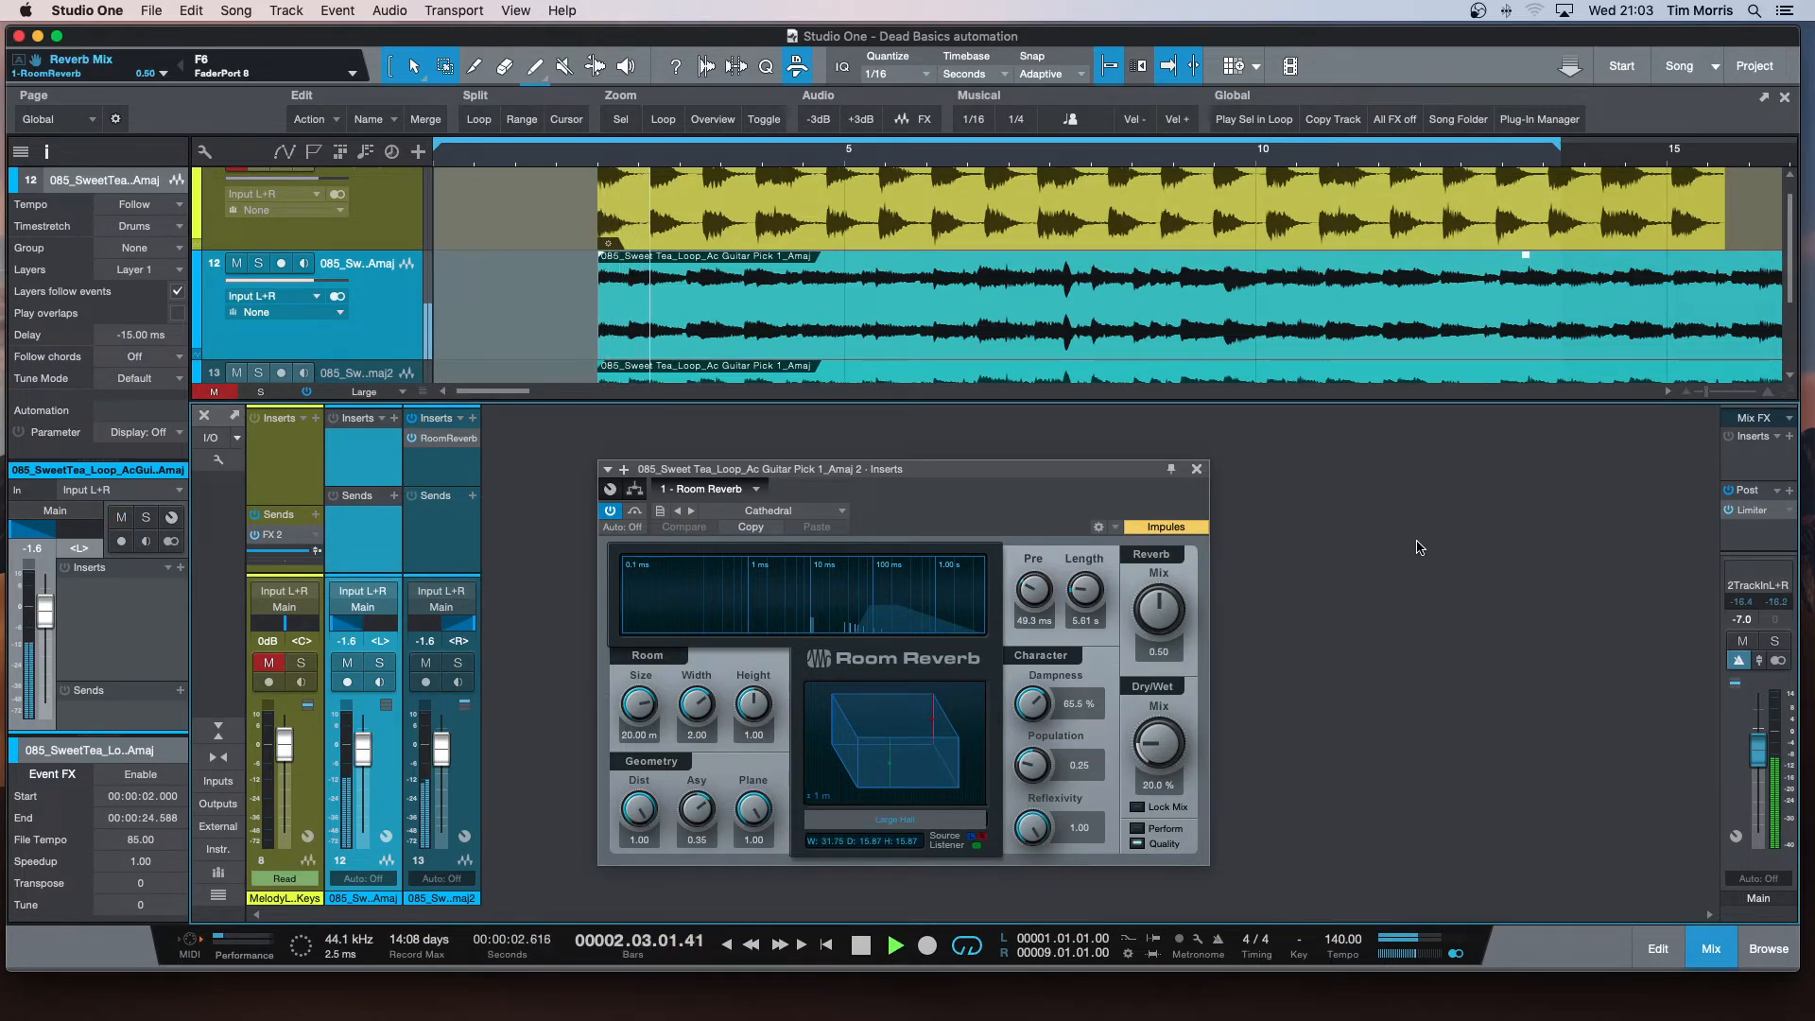
mouse_move(1170, 753)
drag(1169, 754, 1158, 707)
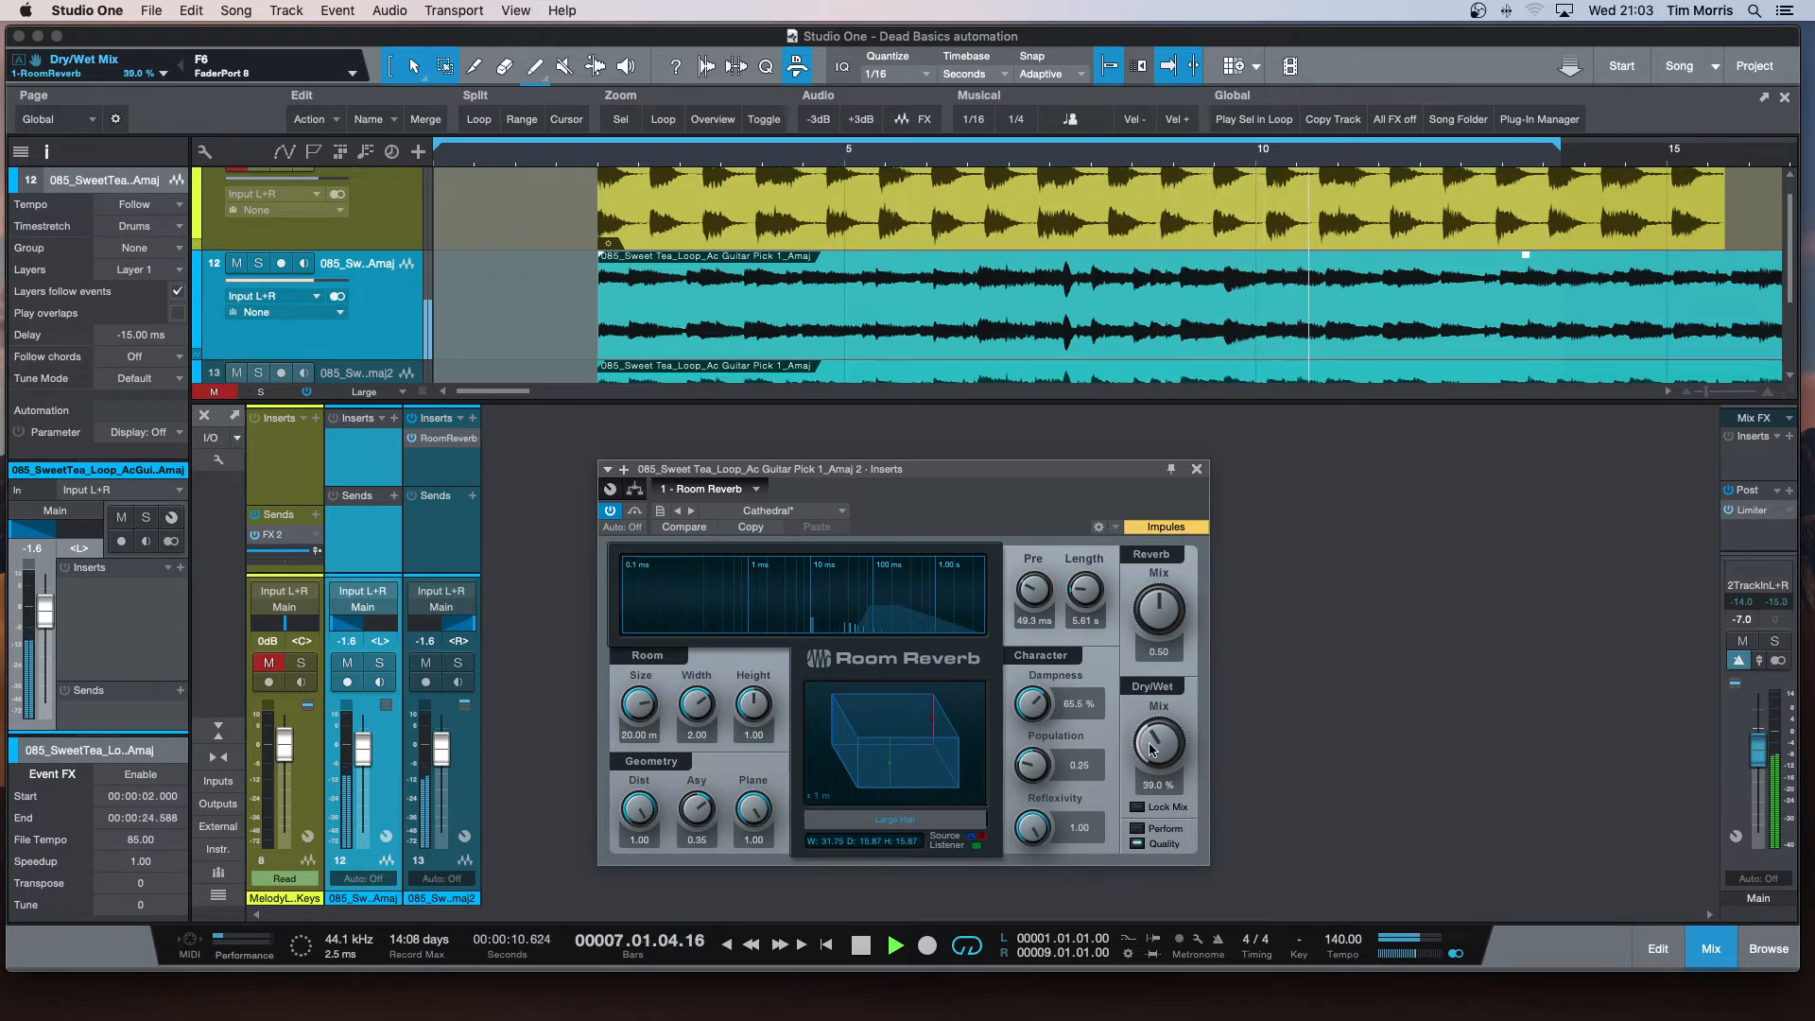
drag(1155, 749, 1153, 766)
key(space)
key(comma)
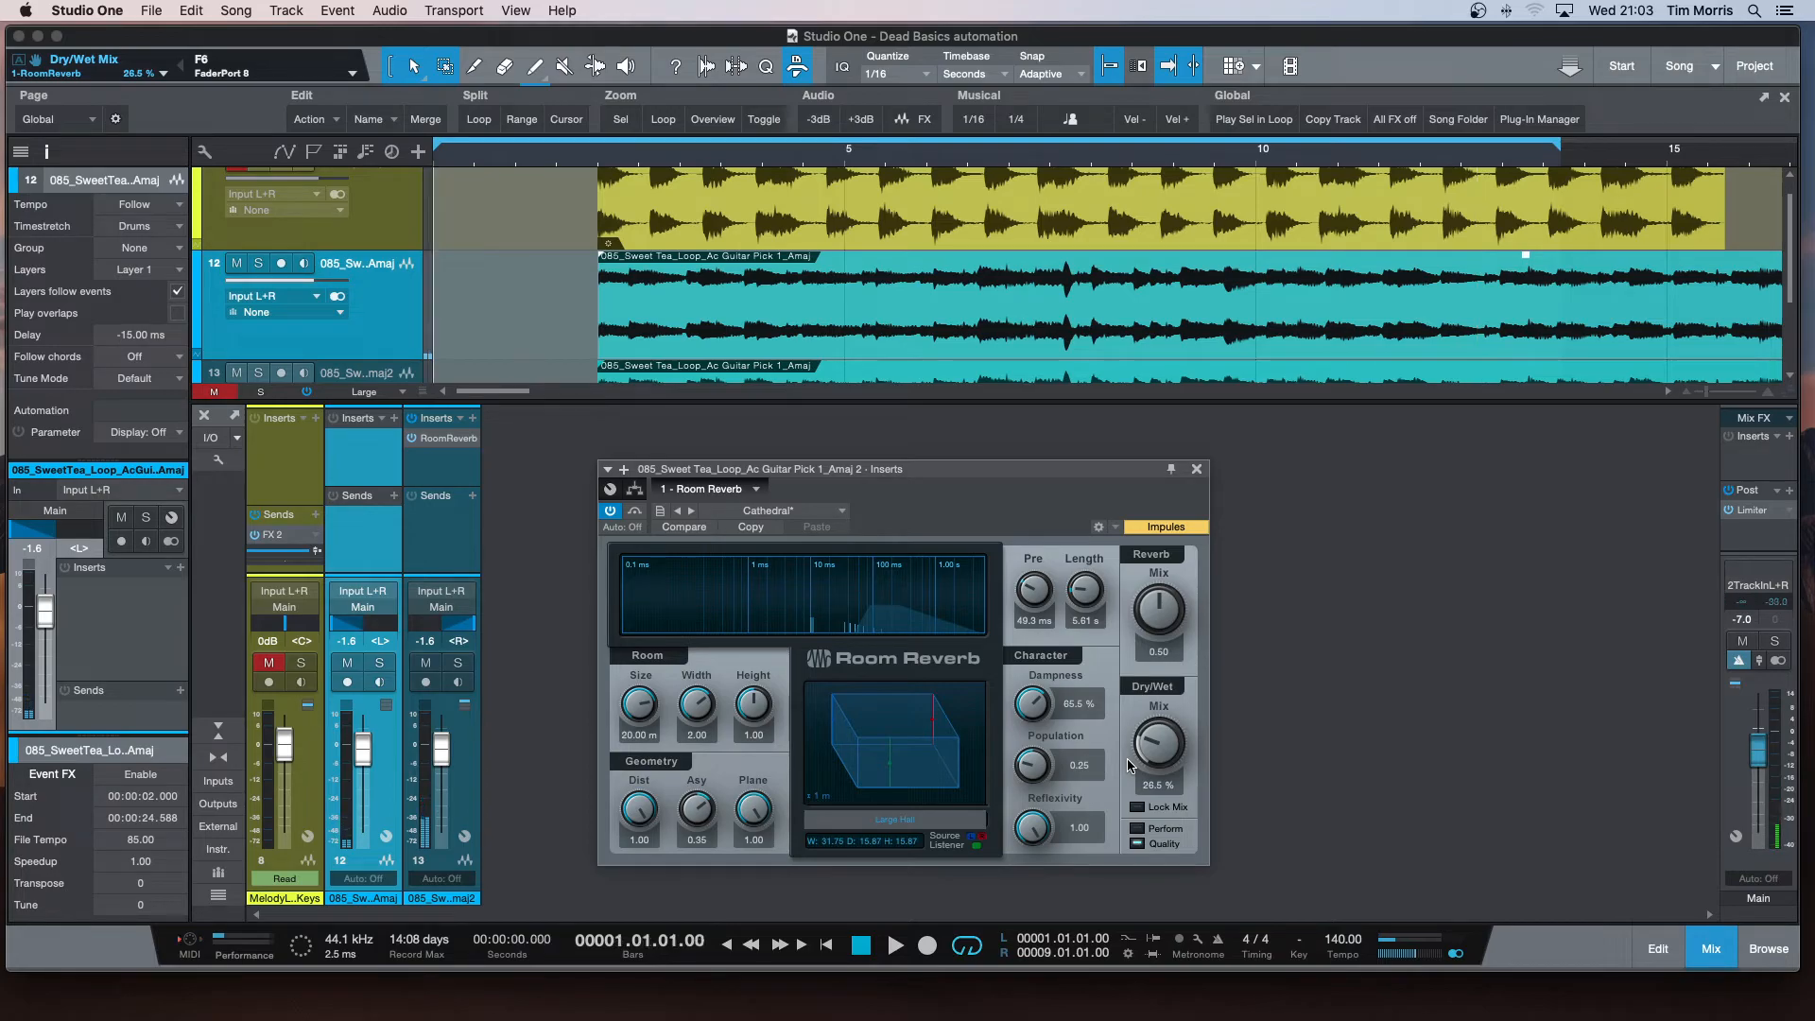
Step: Remove Room Reverb from the duplicated guitar track and reduce the mixer's height
click(1198, 470)
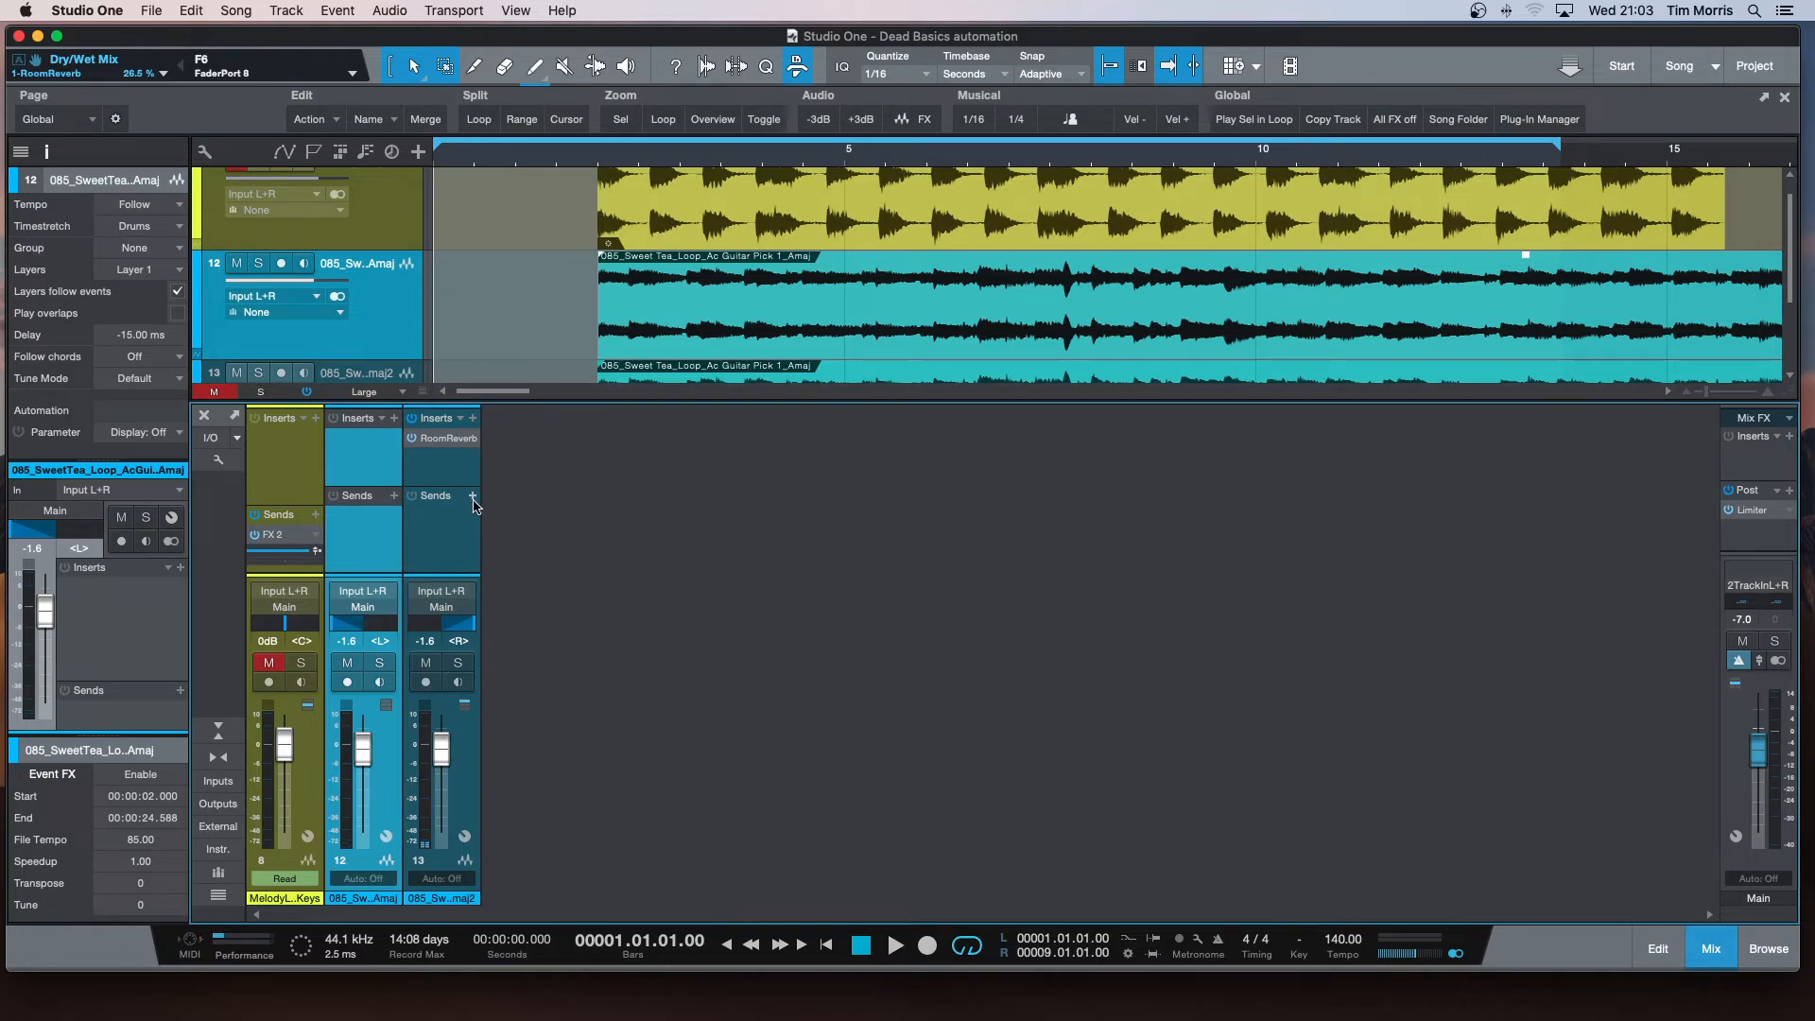
right_click(449, 440)
click(456, 616)
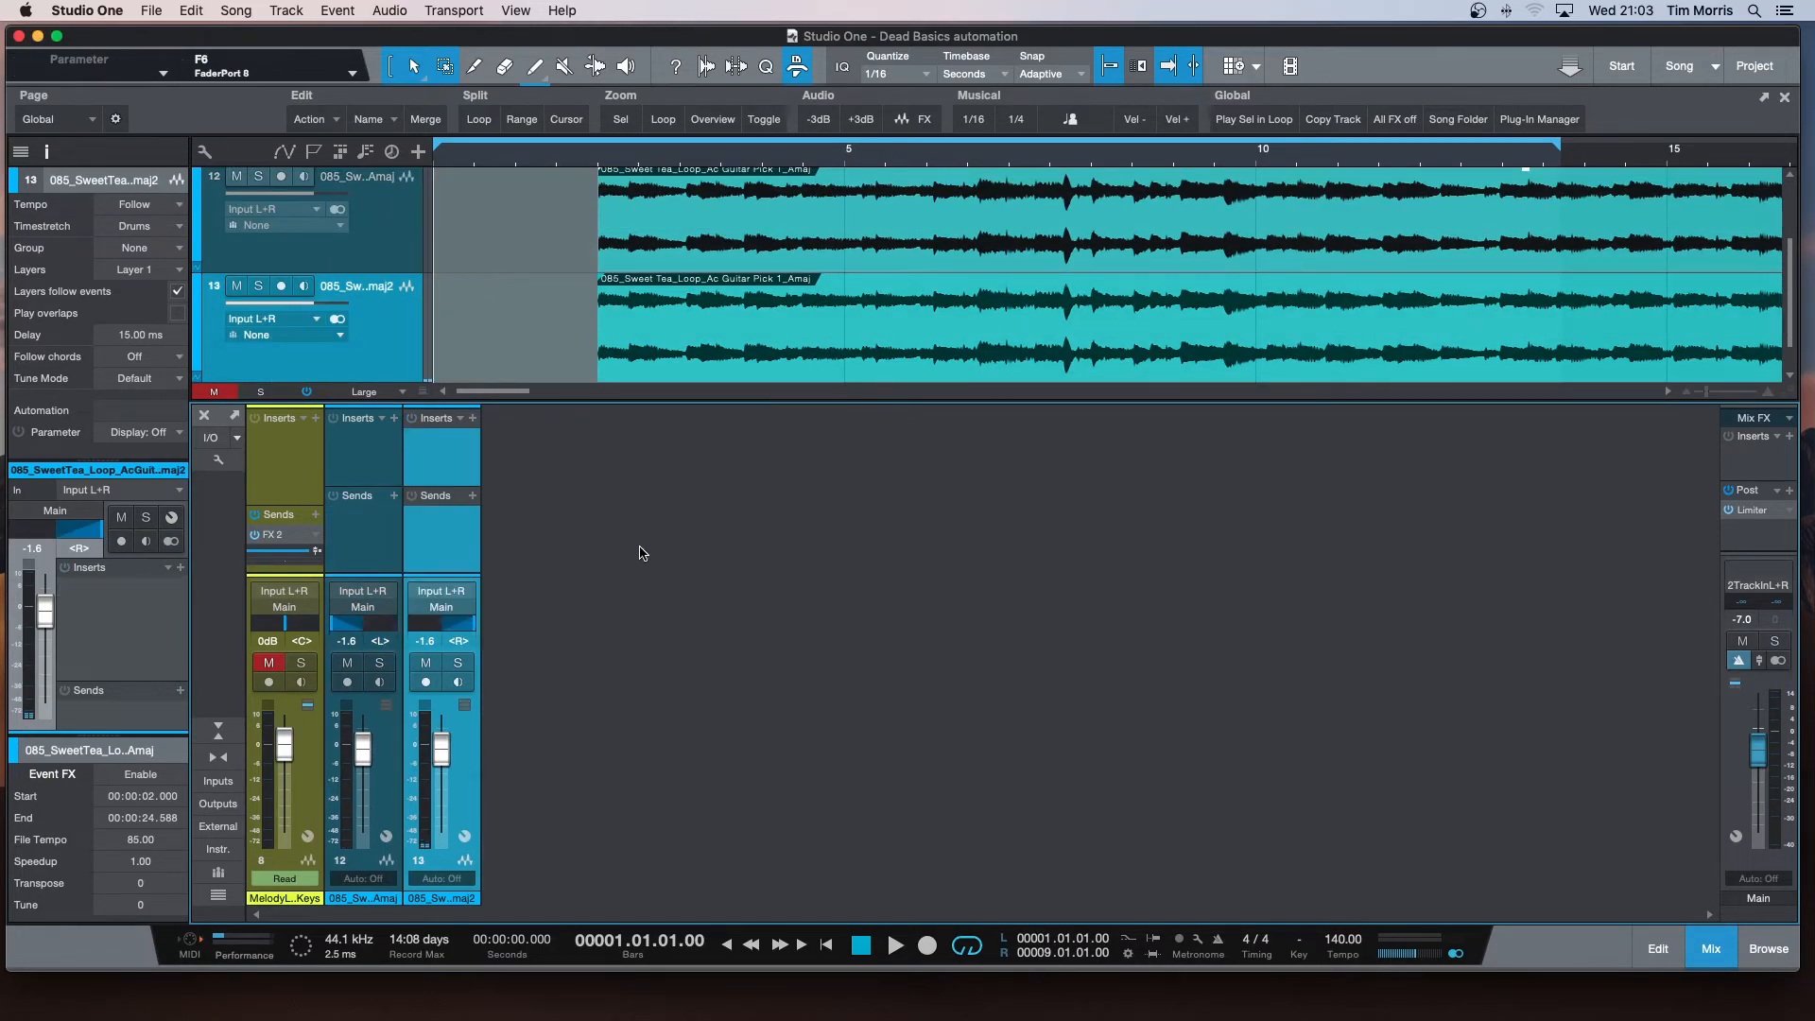
drag(595, 402, 587, 485)
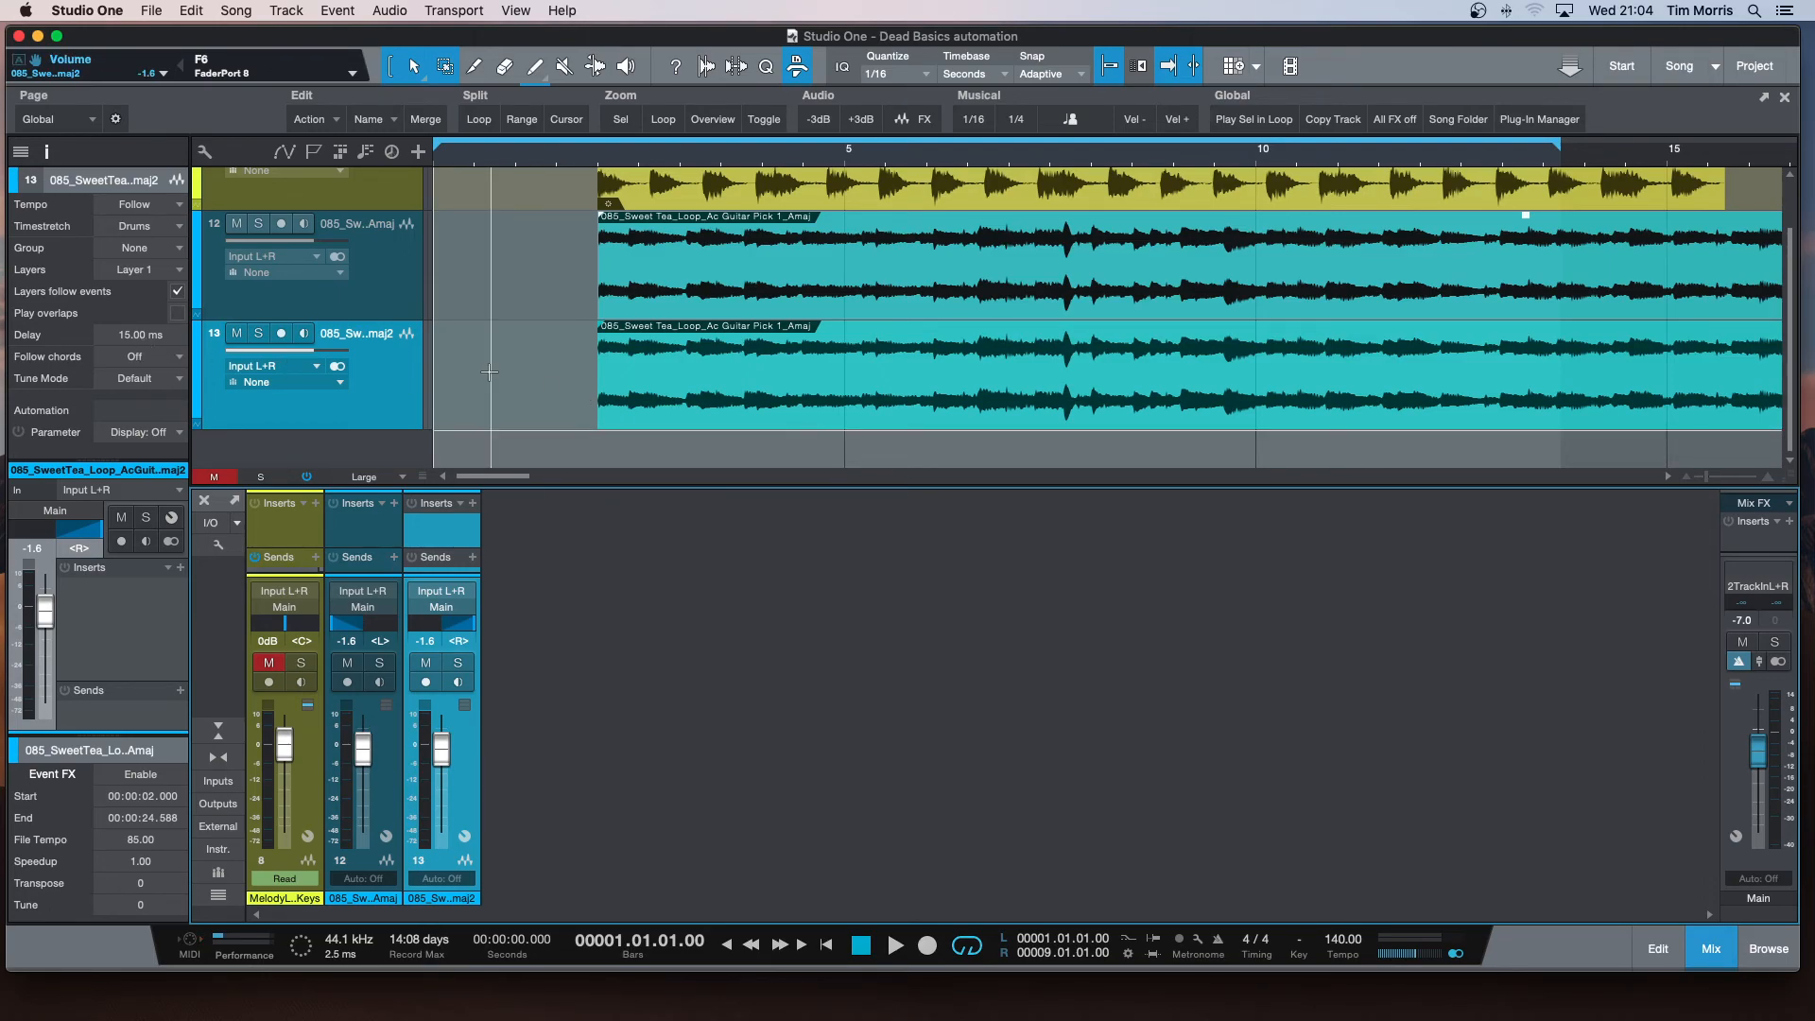
scroll(491, 373, up, 2)
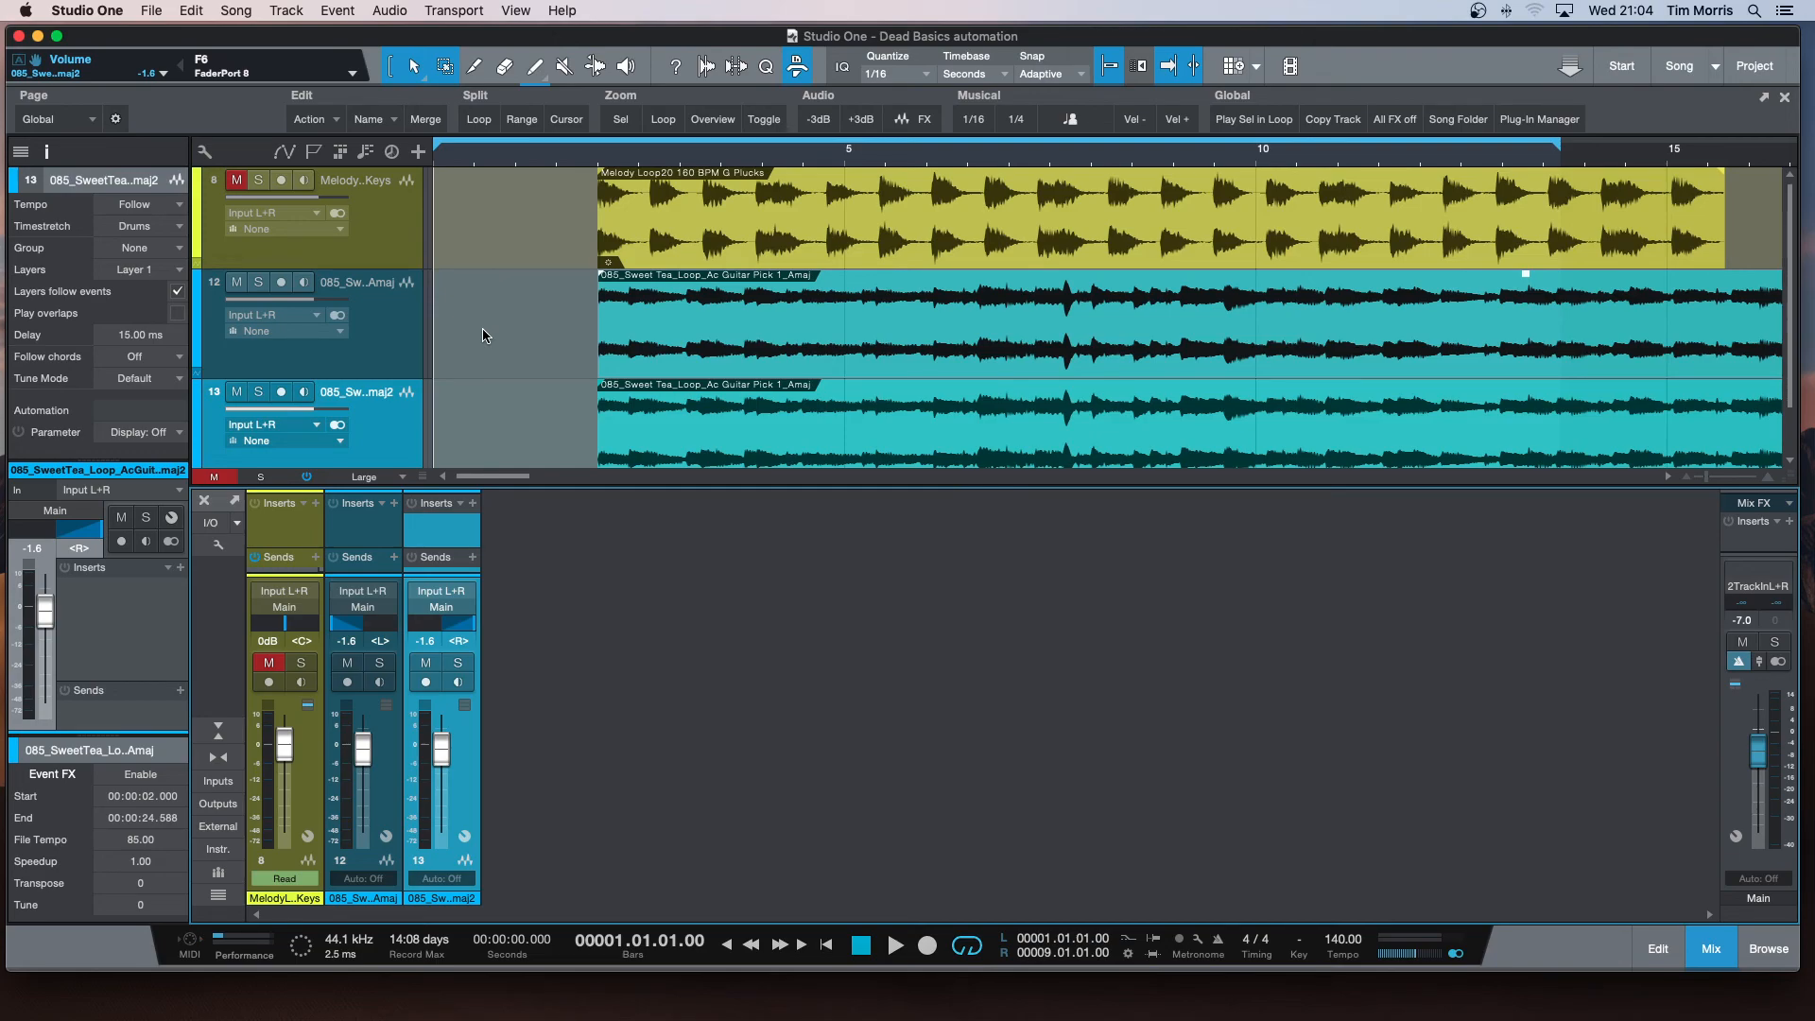
scroll(487, 336, down, 1)
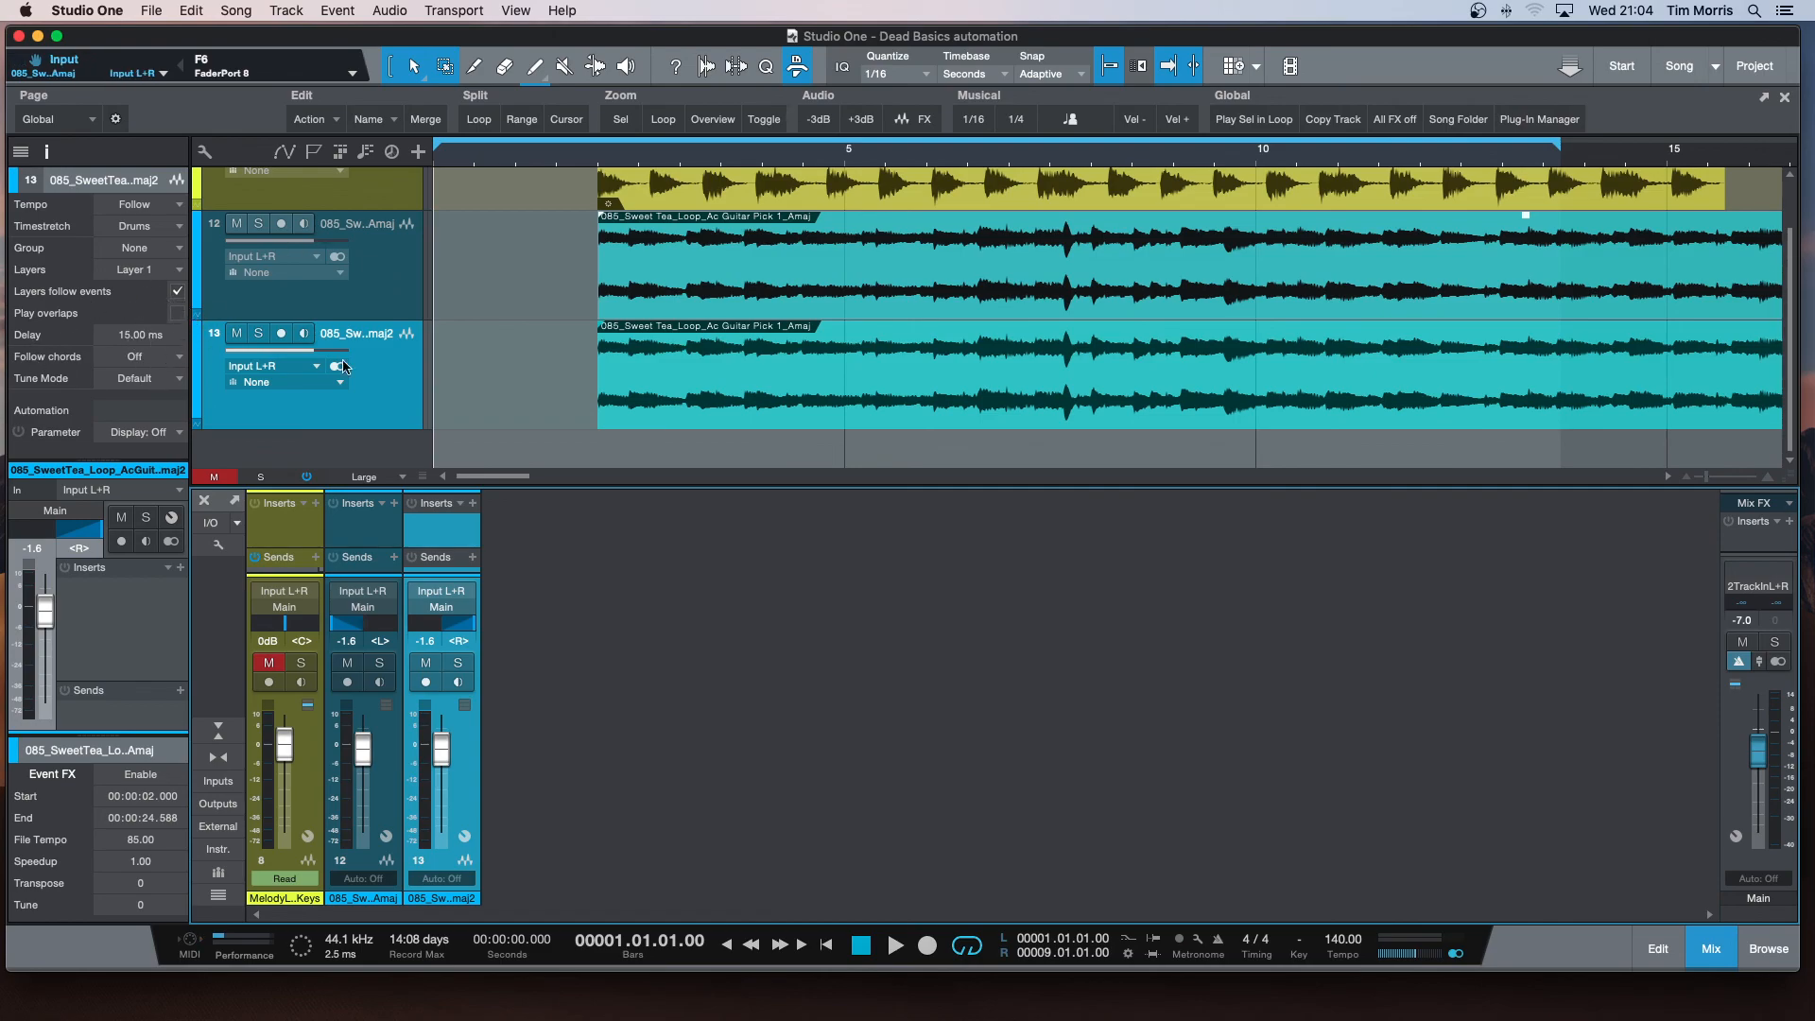
scroll(398, 320, up, 1)
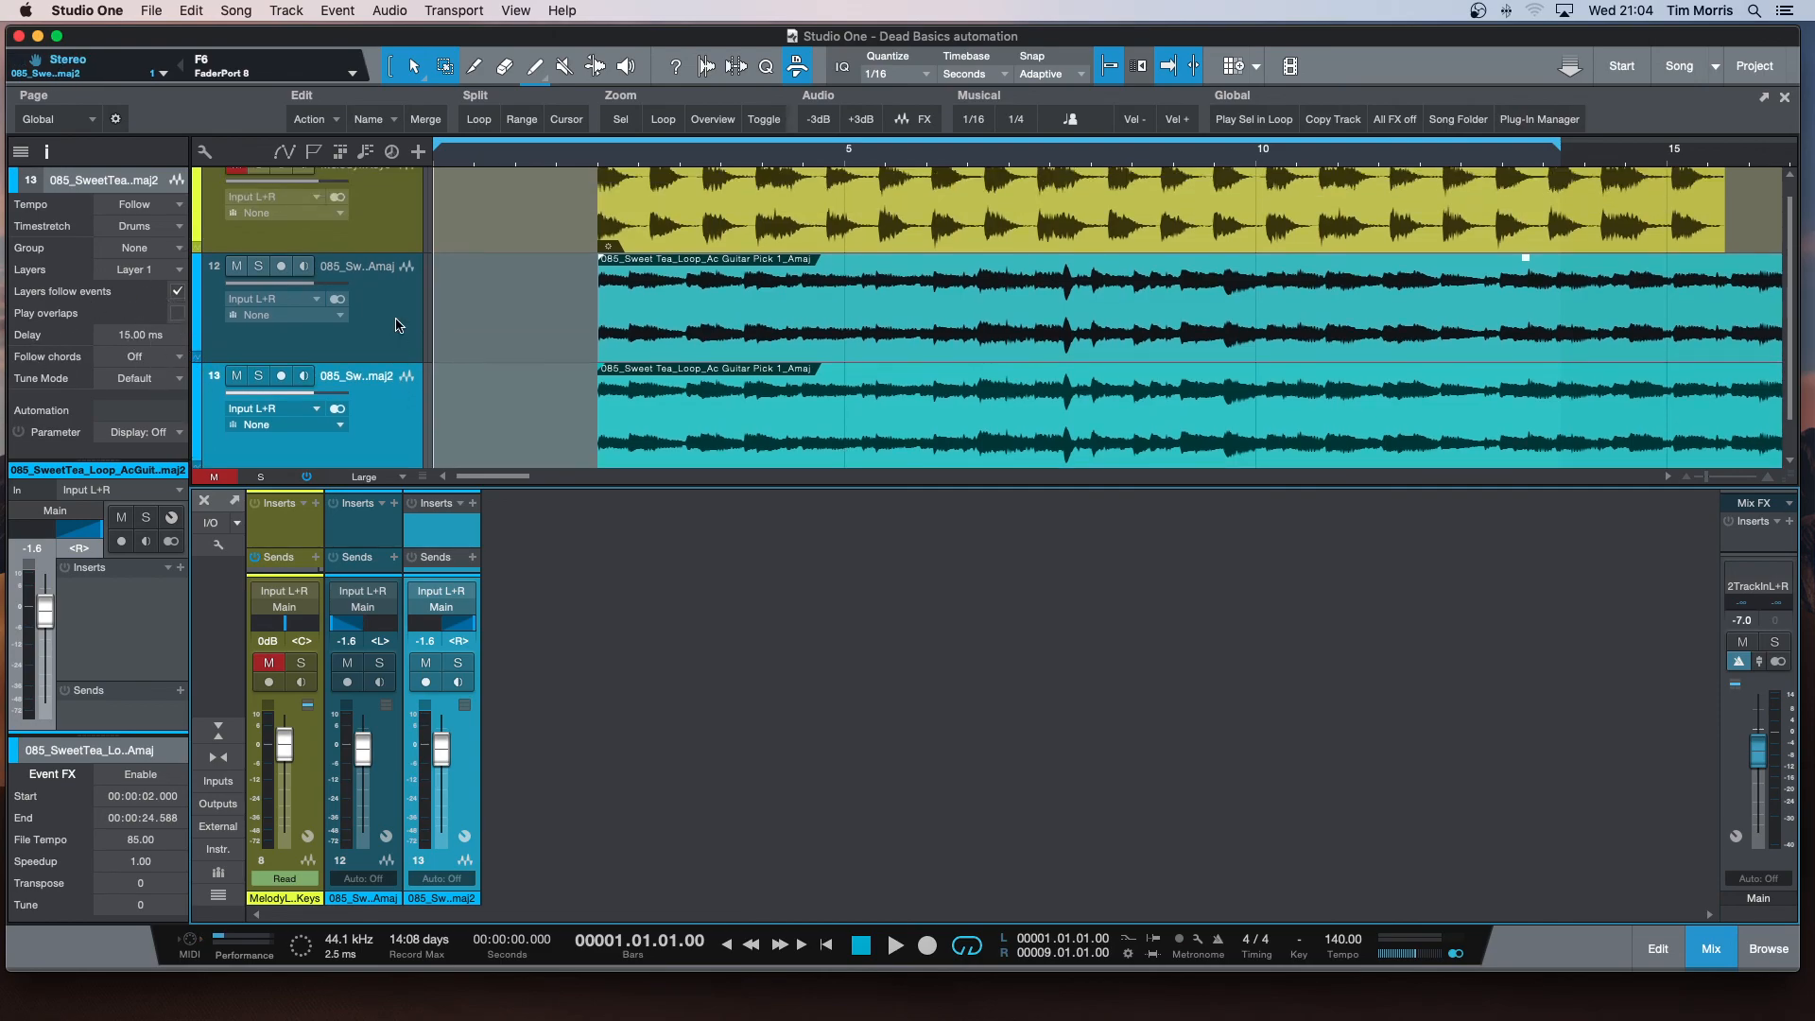